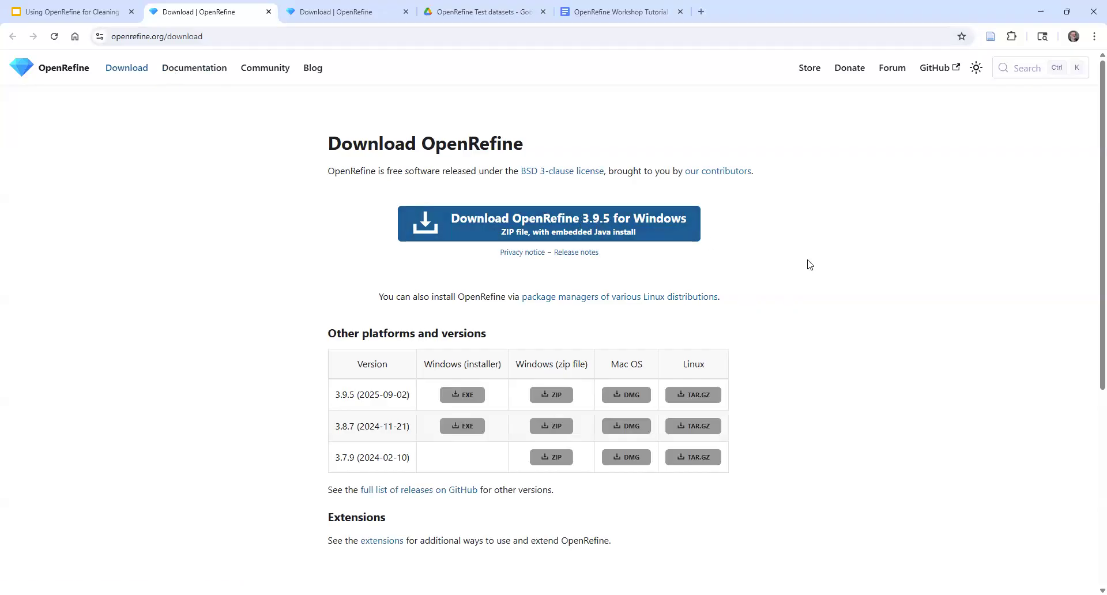
Review the list of available OpenRefine extensions linked from the download page and return to the download page
scroll(828, 282, "down", 1)
scroll(813, 305, "up", 1)
left_click(390, 542)
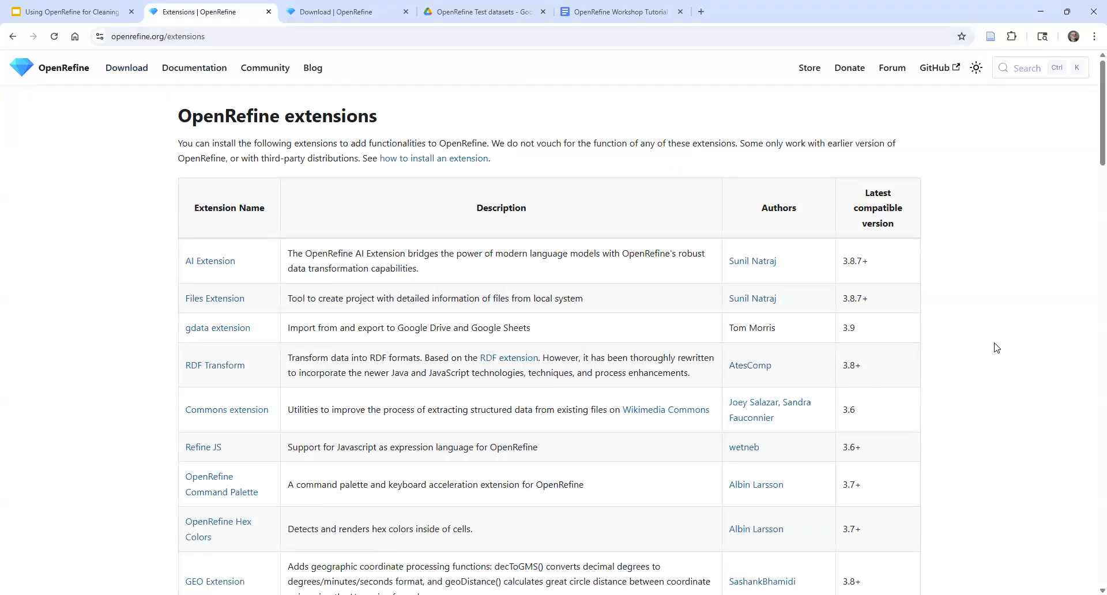
scroll(997, 346, "down", 2)
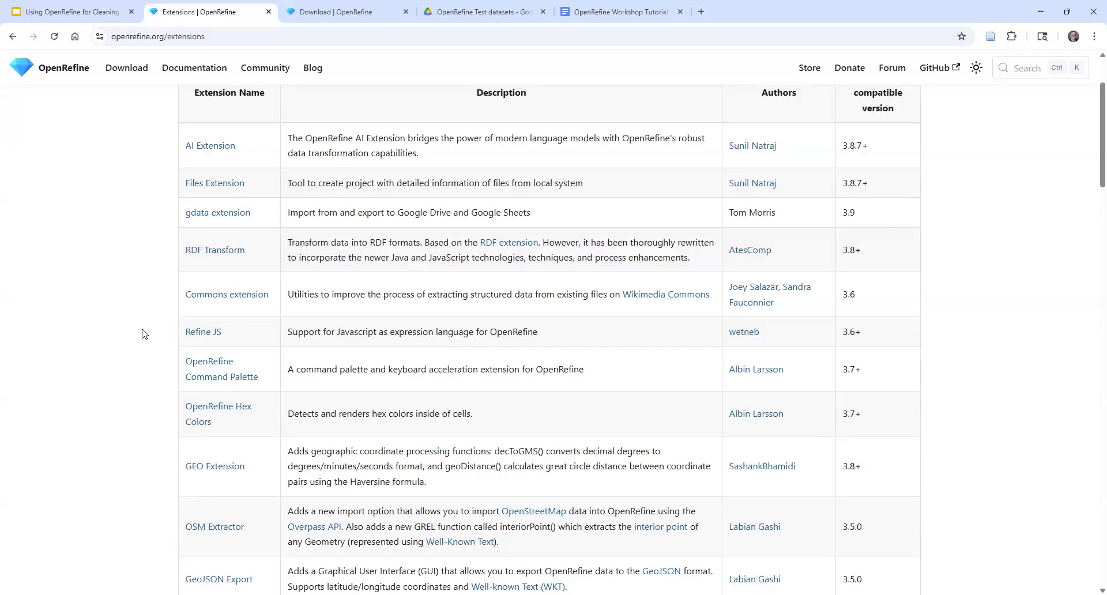
scroll(930, 390, "down", 1)
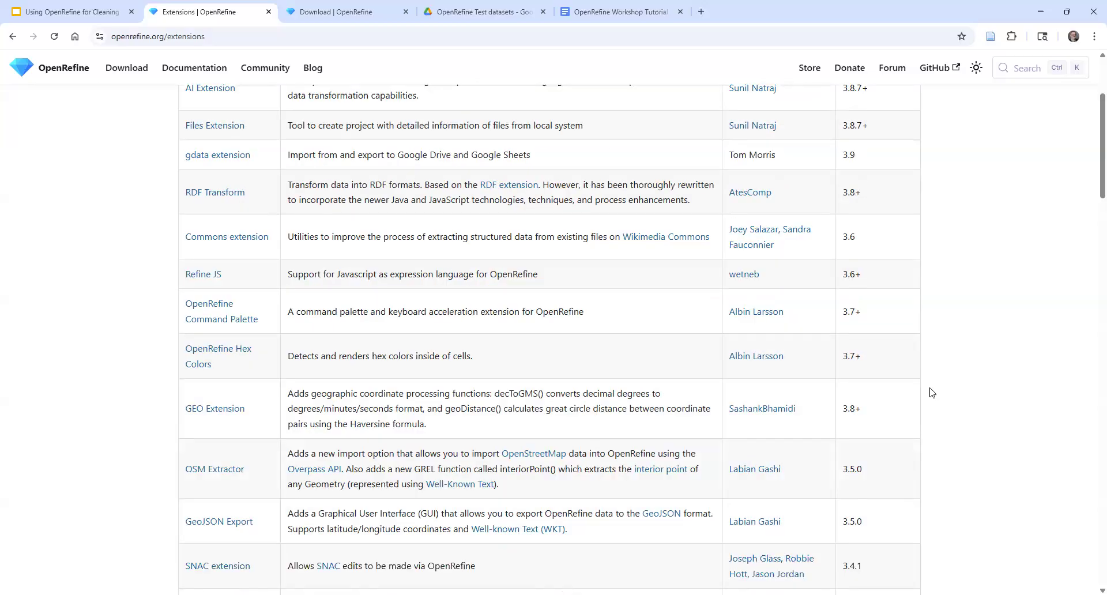
scroll(943, 390, "down", 1)
scroll(403, 352, "down", 1)
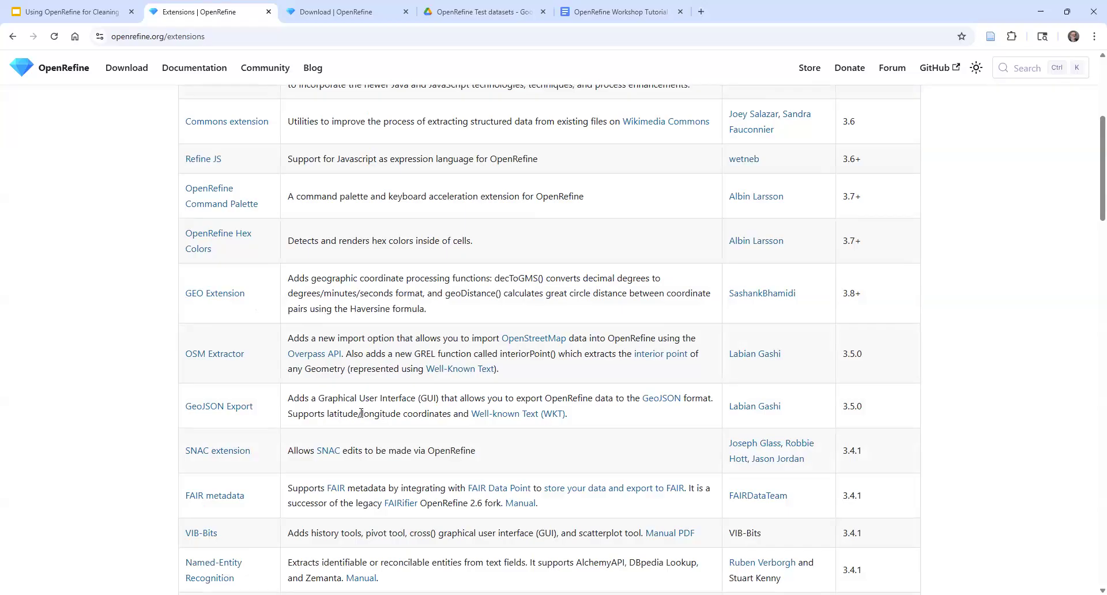
scroll(86, 376, "down", 2)
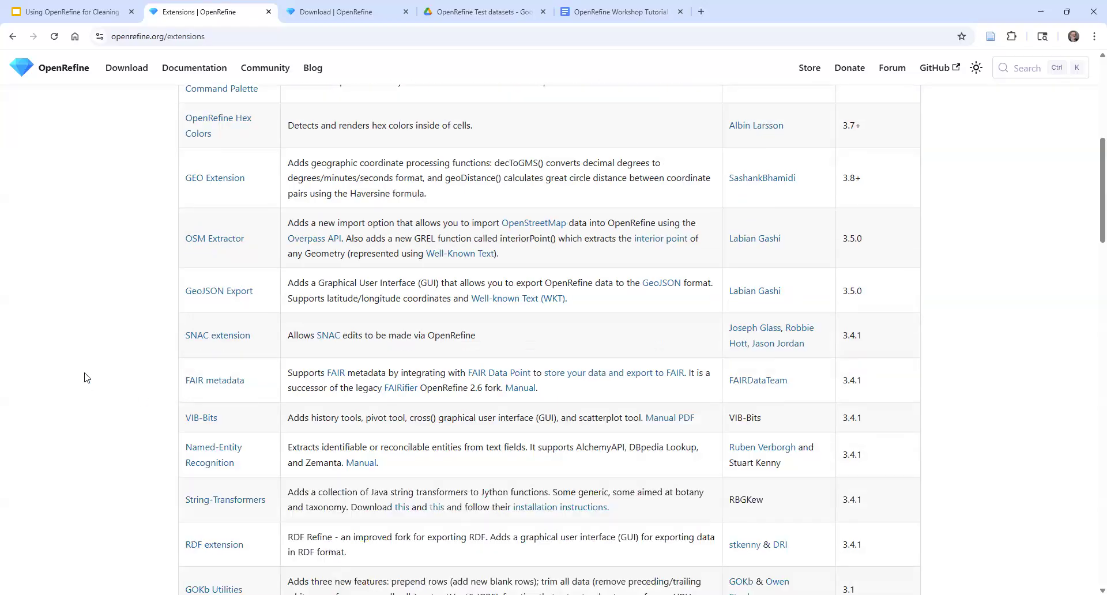
scroll(113, 387, "down", 1)
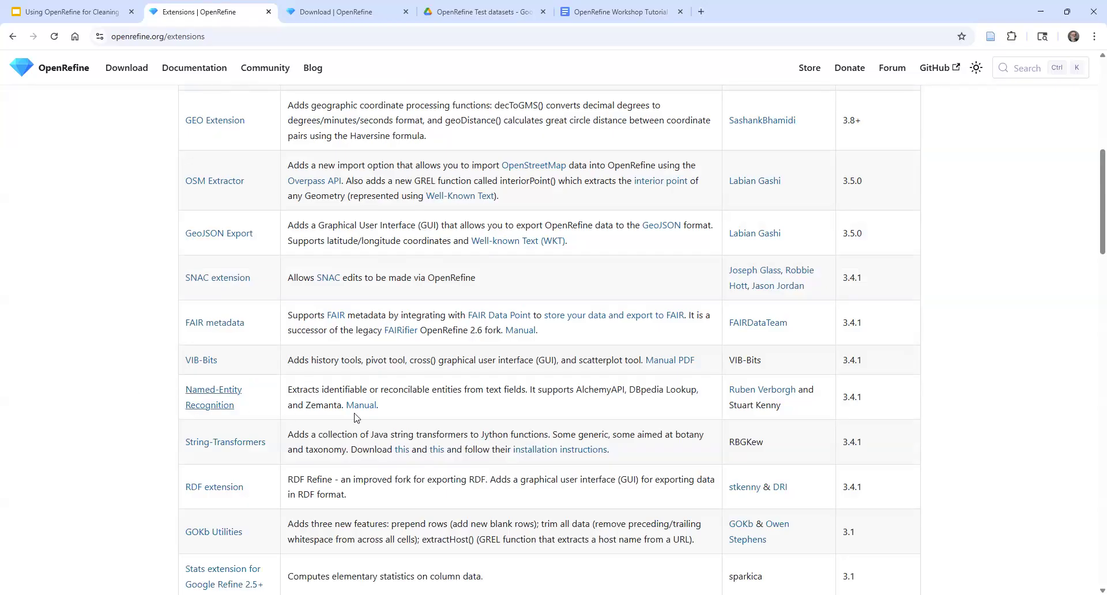
scroll(128, 353, "up", 3)
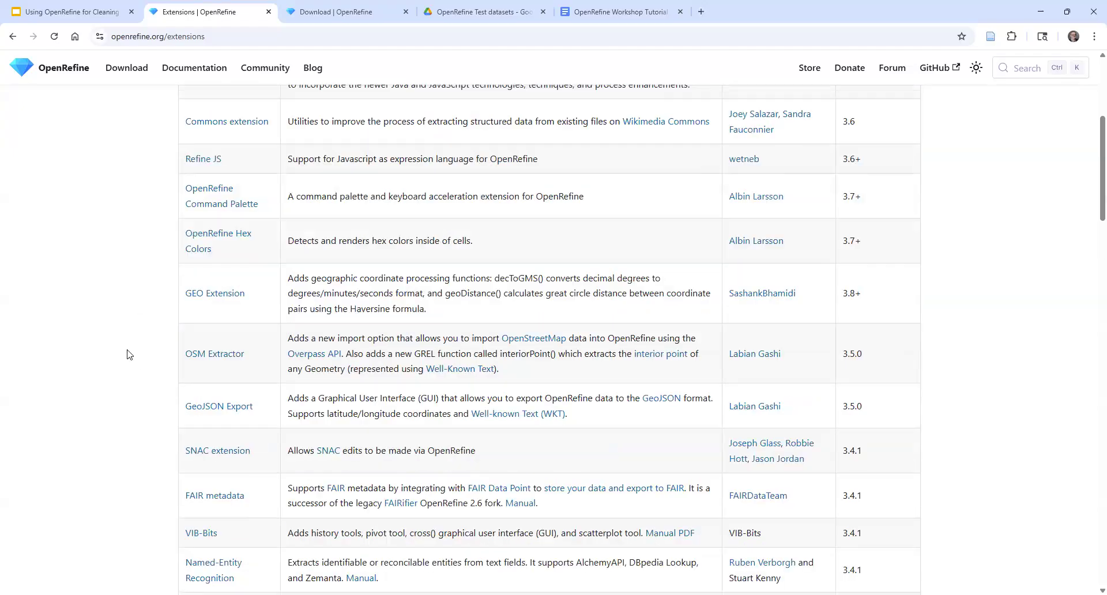
left_click(12, 36)
scroll(722, 356, "down", 1)
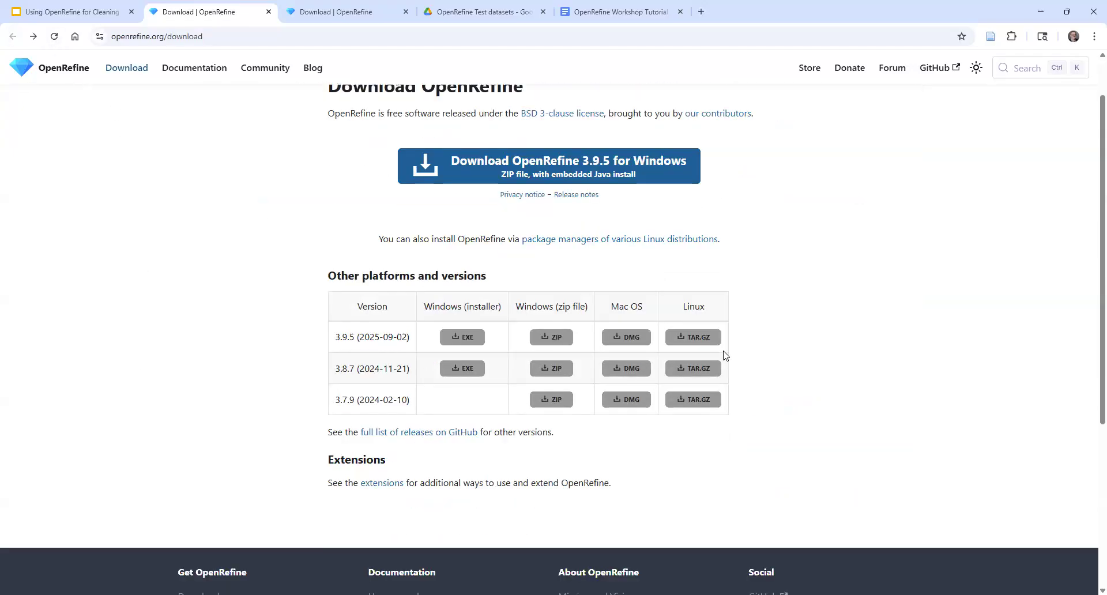
scroll(729, 372, "up", 1)
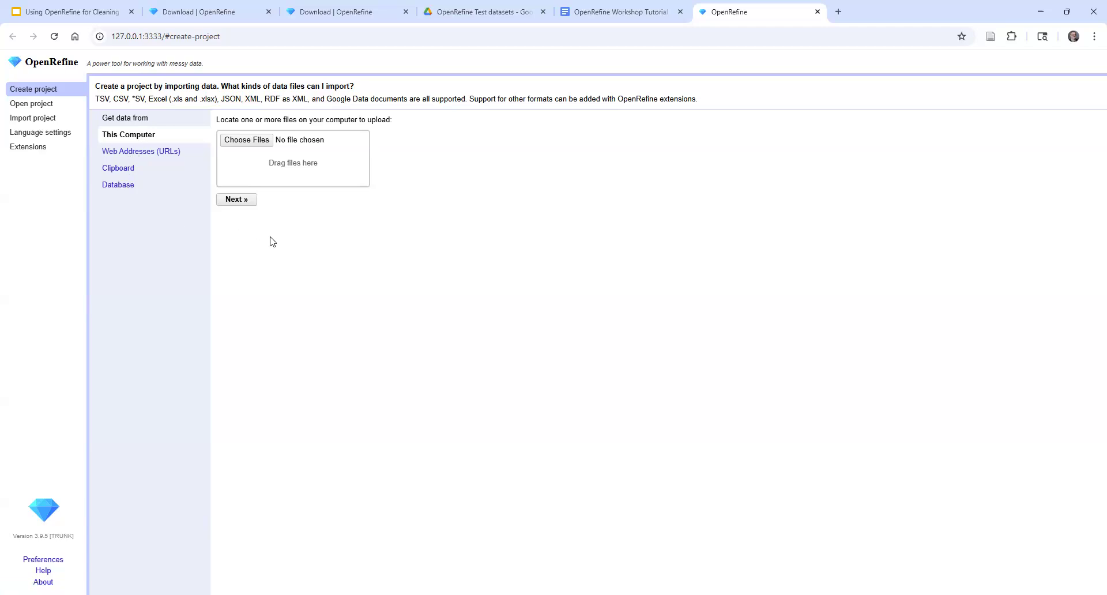
View the web address and database import sources for a new project and return to the local computer source
left_click(137, 152)
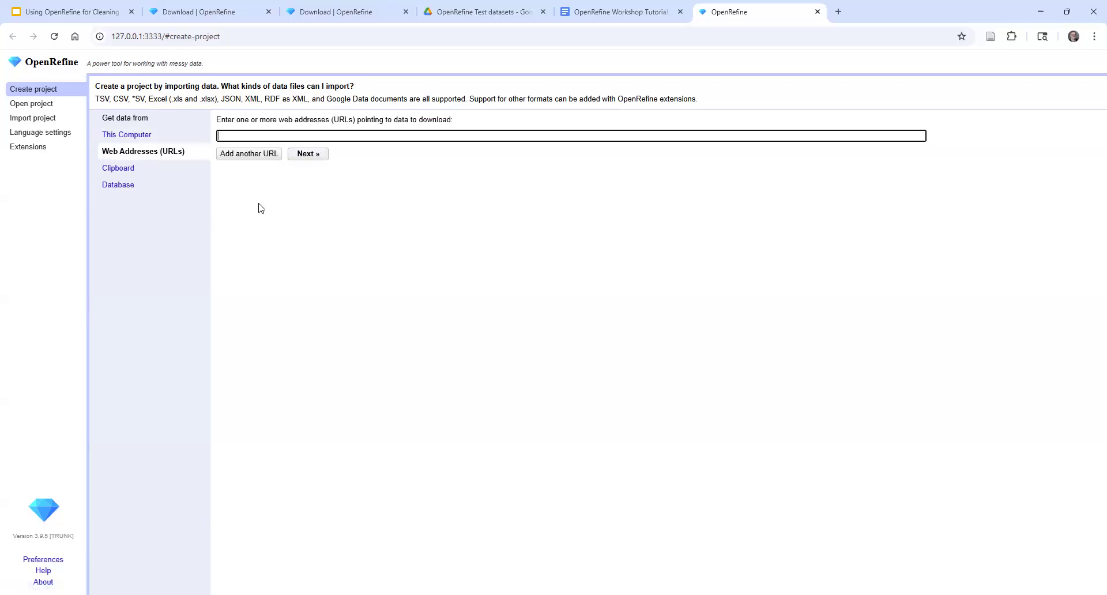
left_click(122, 171)
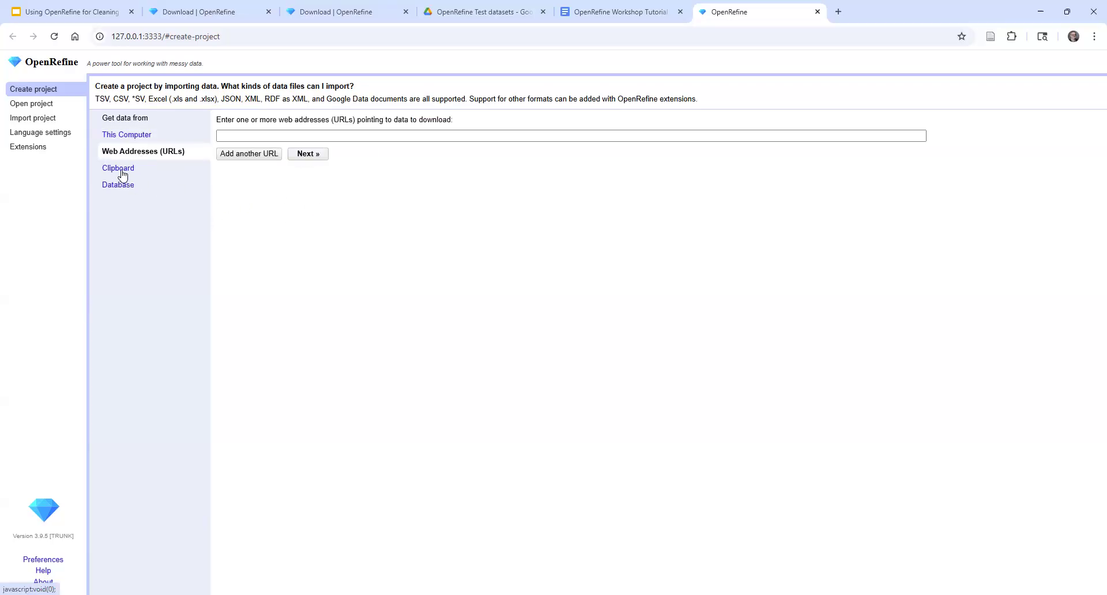
left_click(123, 190)
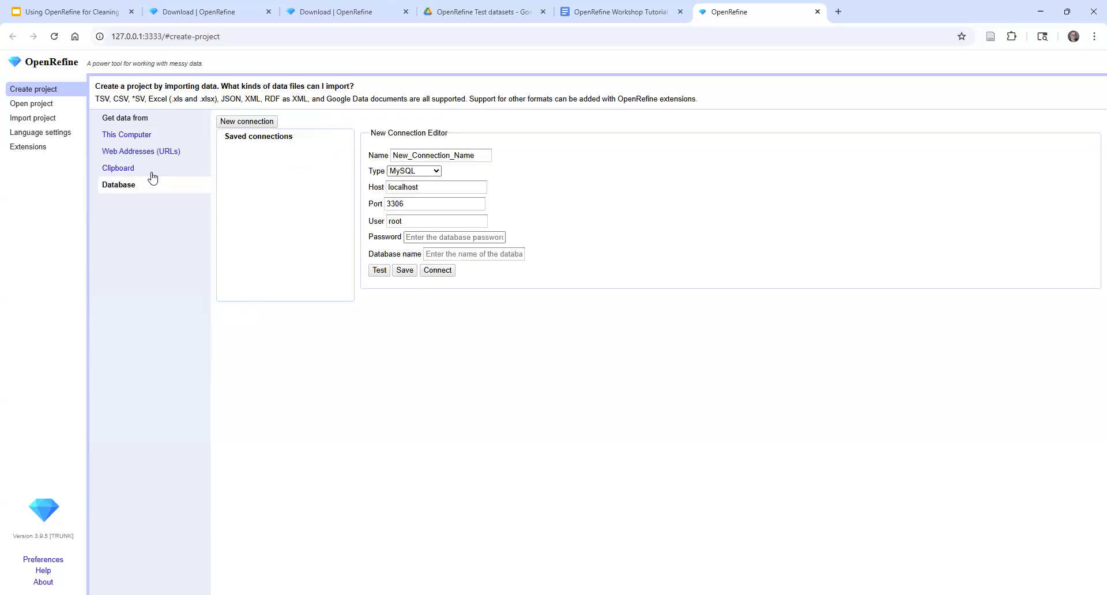
left_click(142, 137)
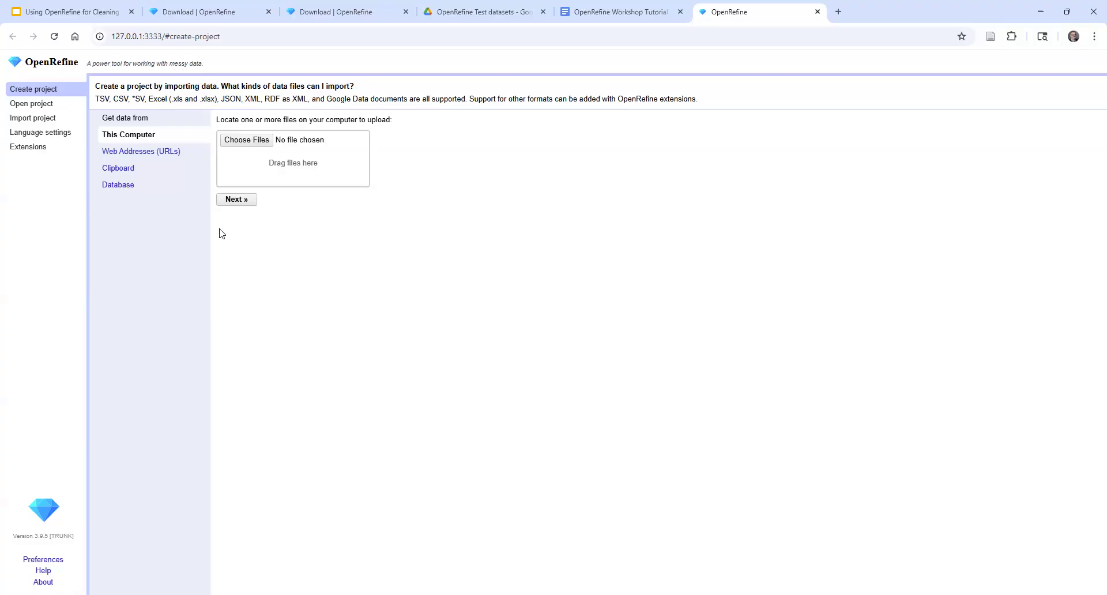
Upload authors-people.csv from the OpenRefine Test datasets folder and proceed to its parsing options
left_click(256, 145)
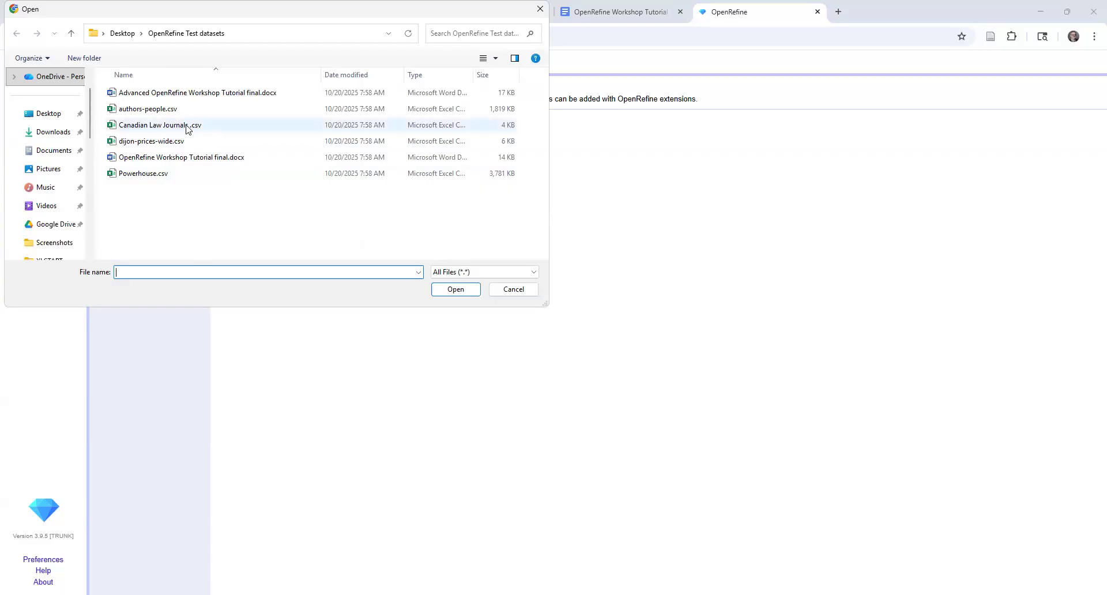
left_click(141, 110)
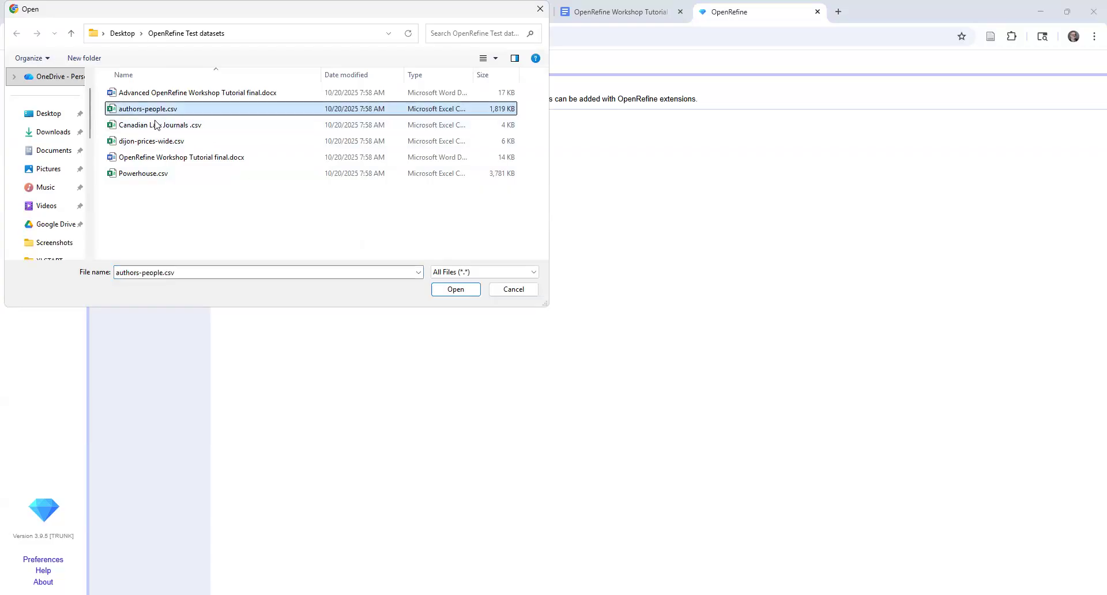
left_click(455, 290)
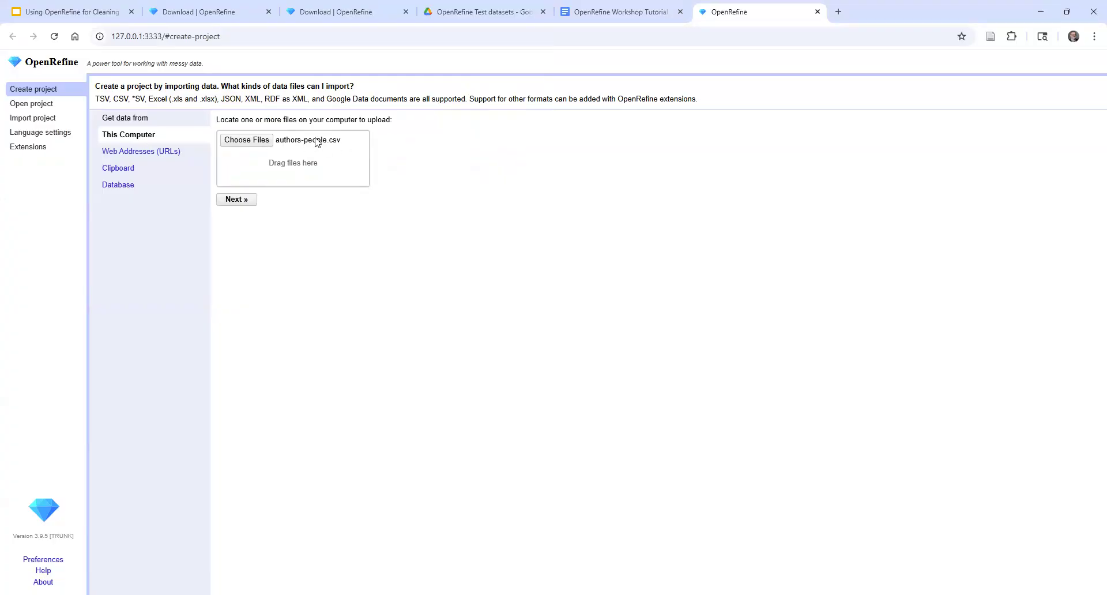
left_click(228, 199)
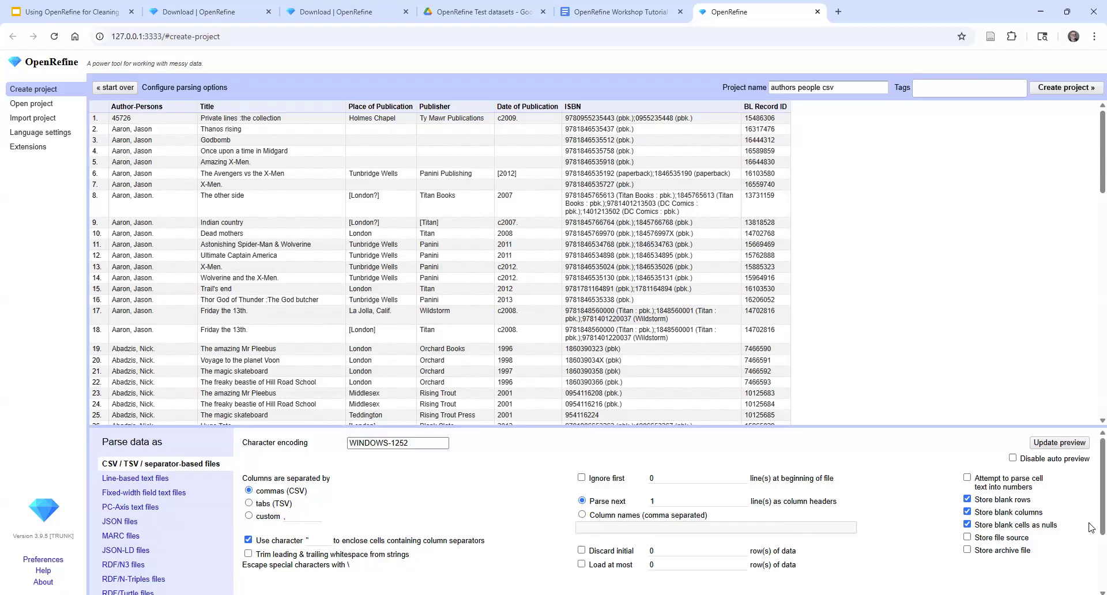
Look through the common and full lists of character encodings for the import, leaving the selection dialog without choosing one
scroll(1091, 530, "down", 2)
scroll(1091, 531, "up", 2)
left_click(402, 442)
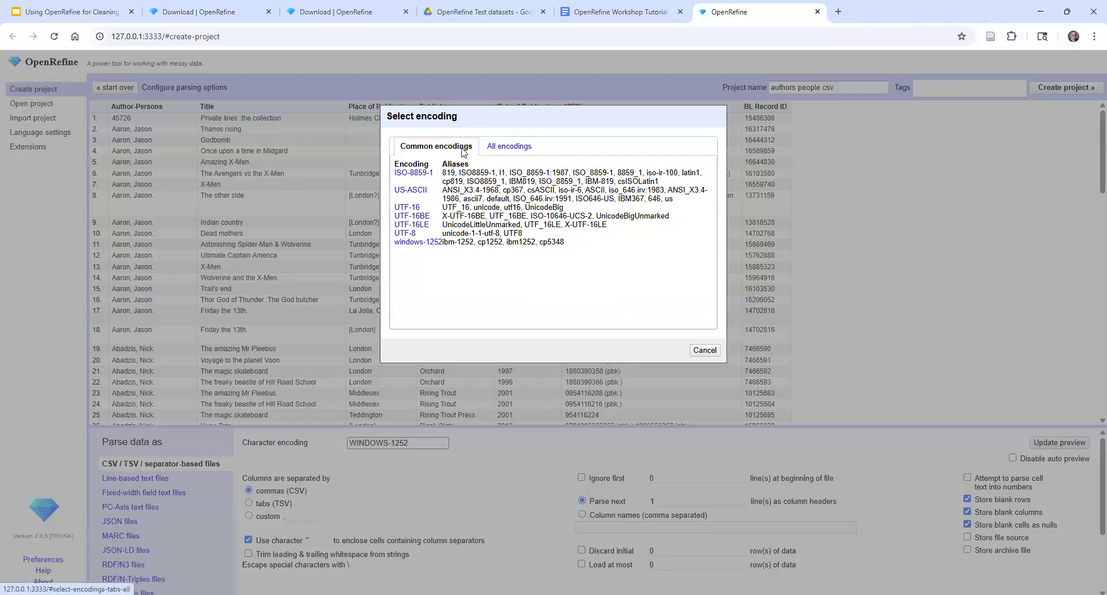
left_click(514, 149)
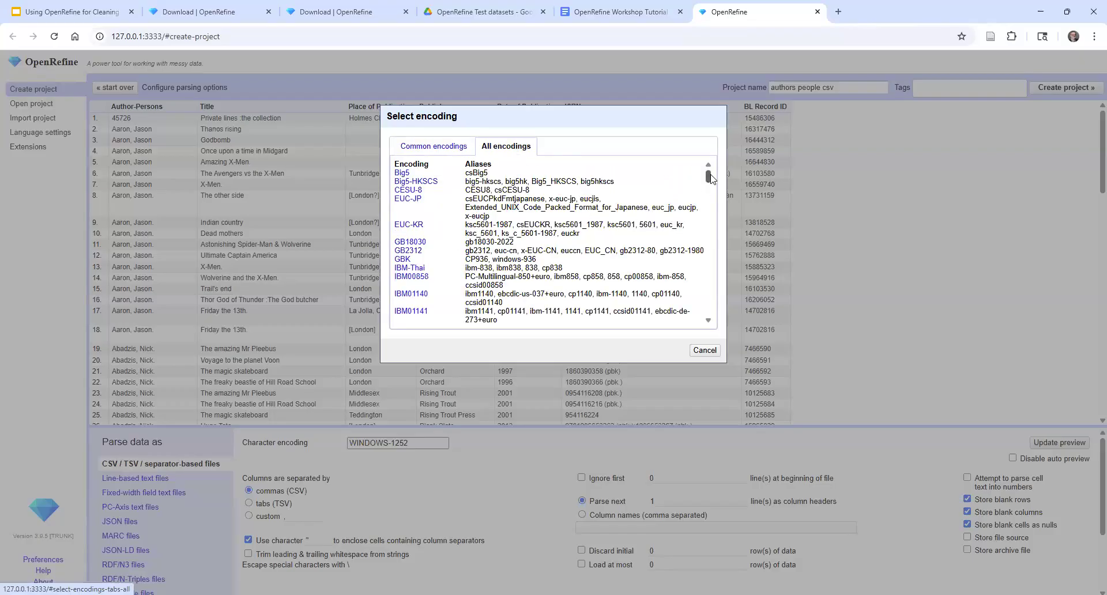
mouse_move(709, 174)
left_mouse_down()
mouse_move(699, 282)
mouse_move(702, 168)
left_mouse_up()
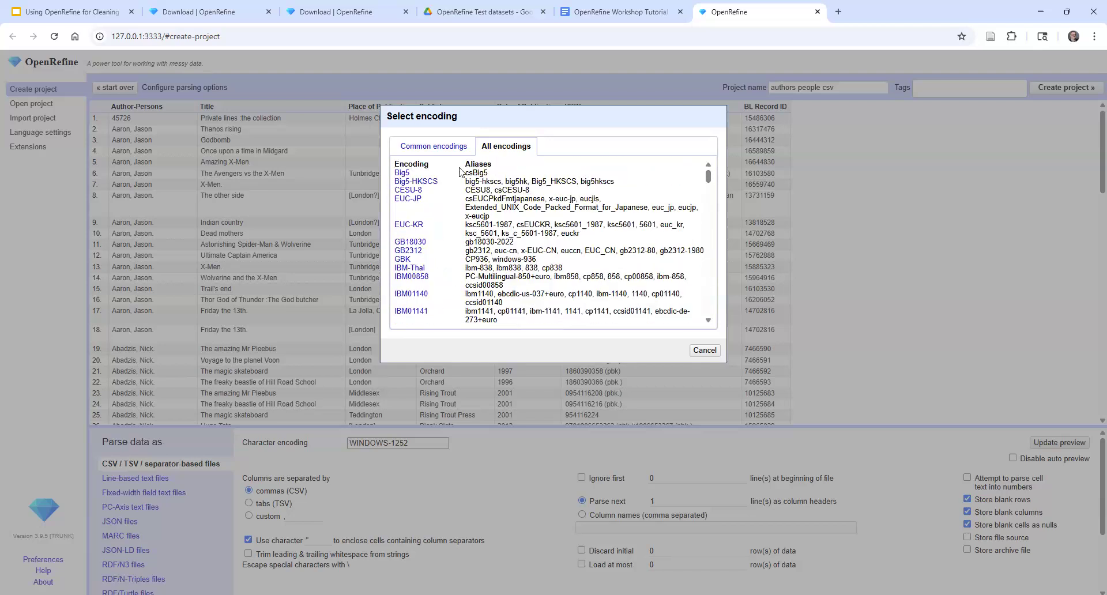
left_click(446, 151)
left_click(704, 349)
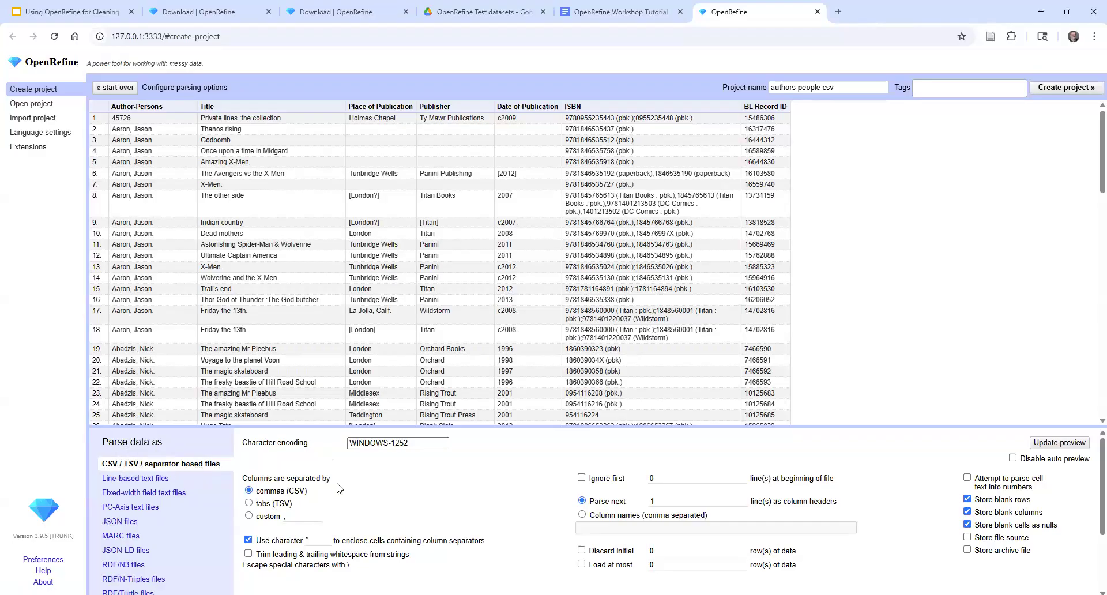
Examine the parsing options, supported file formats and preview rows of the authors data for inconsistencies
scroll(342, 489, "down", 1)
scroll(145, 456, "up", 1)
scroll(131, 537, "down", 1)
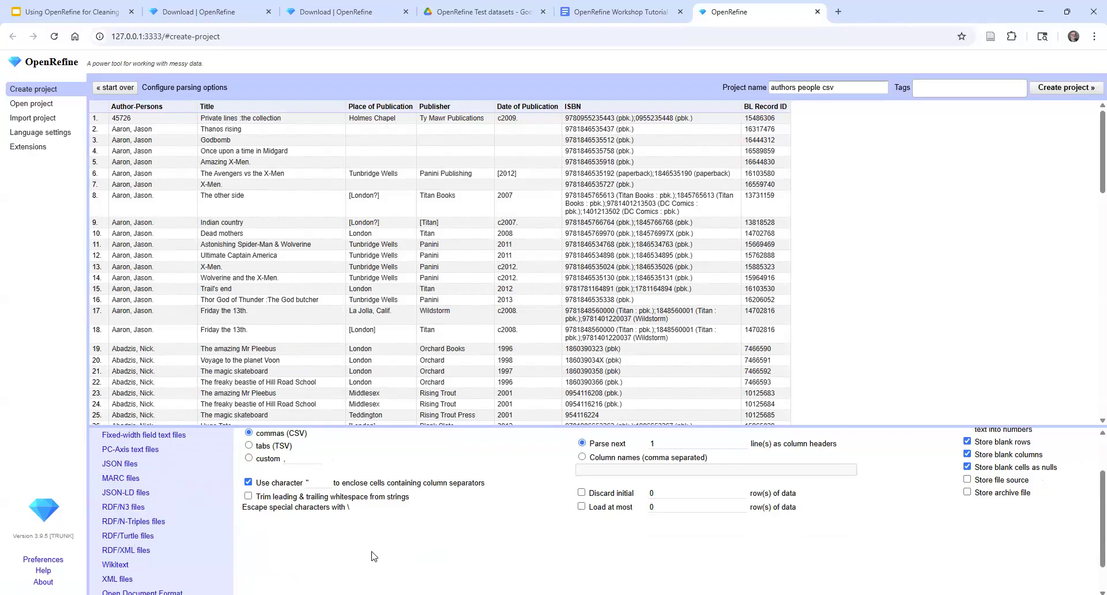
scroll(372, 553, "down", 1)
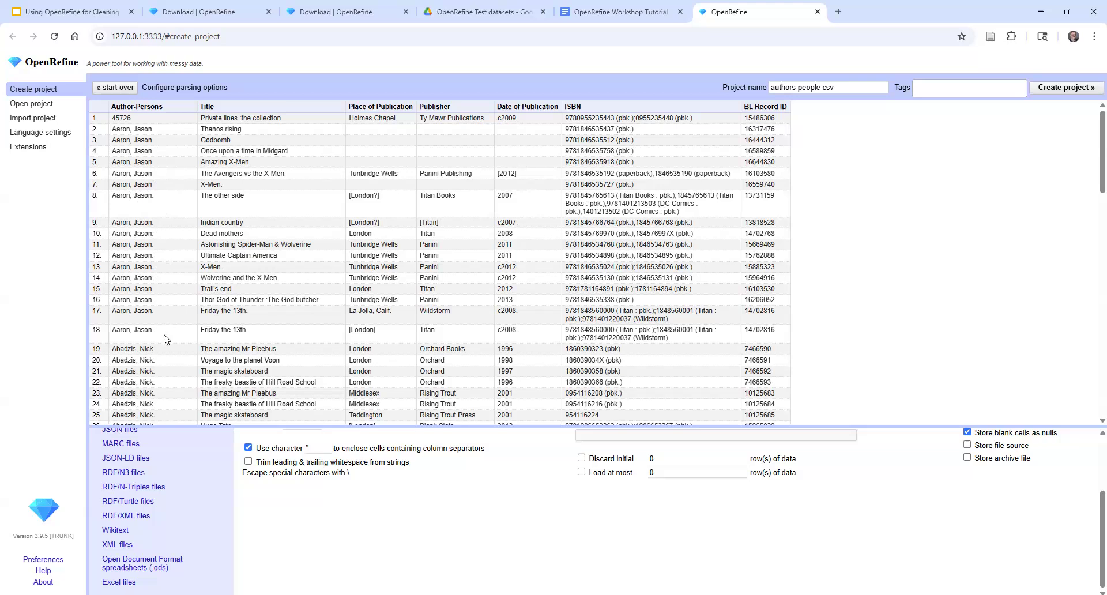
scroll(165, 340, "down", 3)
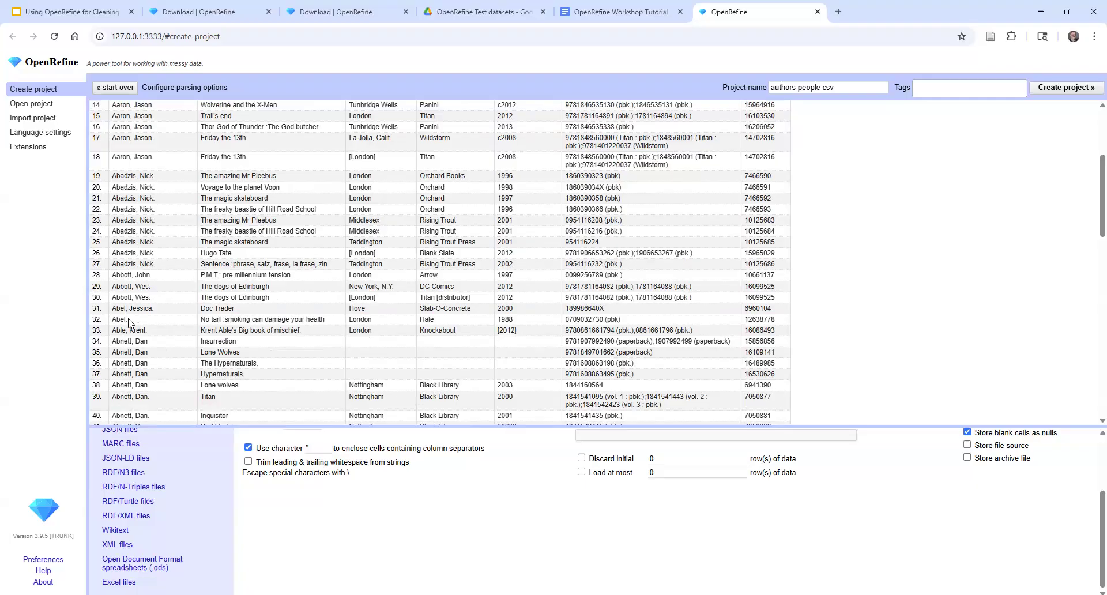
scroll(149, 323, "up", 3)
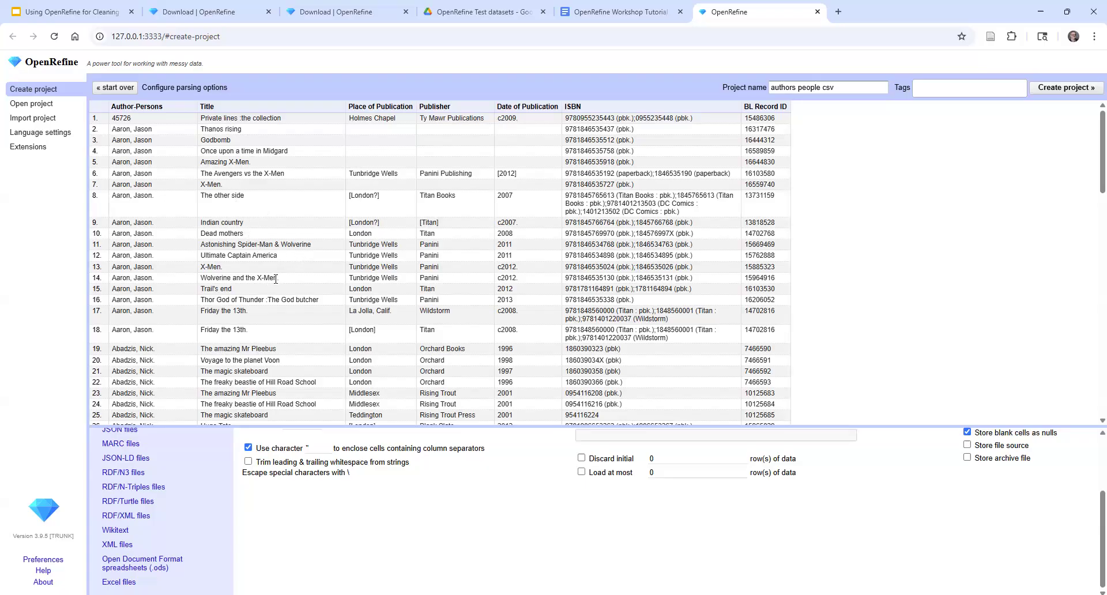
scroll(277, 277, "down", 1)
scroll(289, 254, "down", 1)
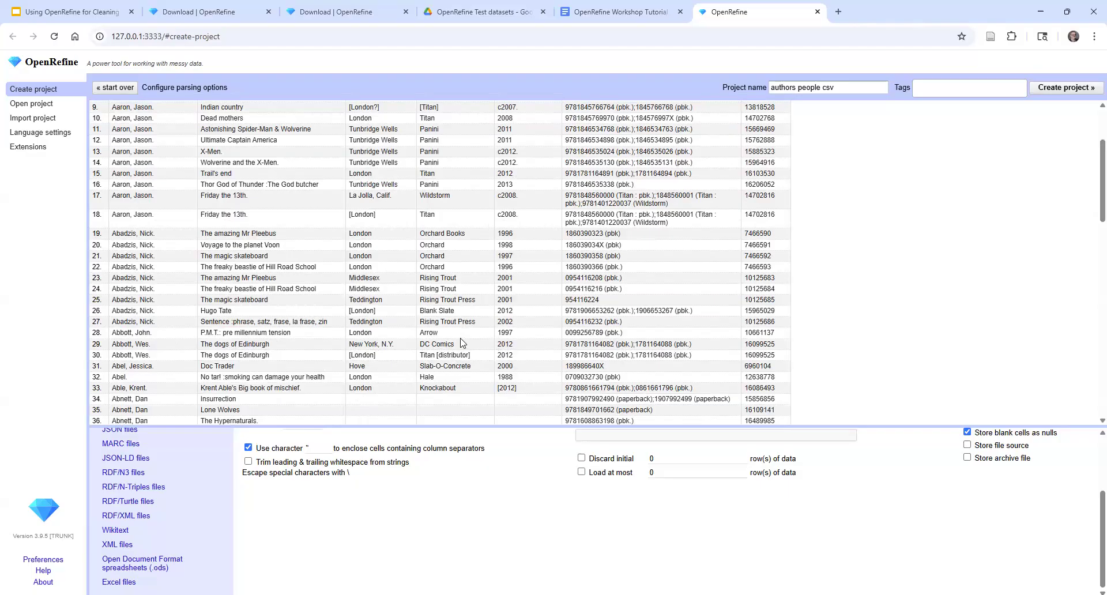
scroll(453, 333, "up", 2)
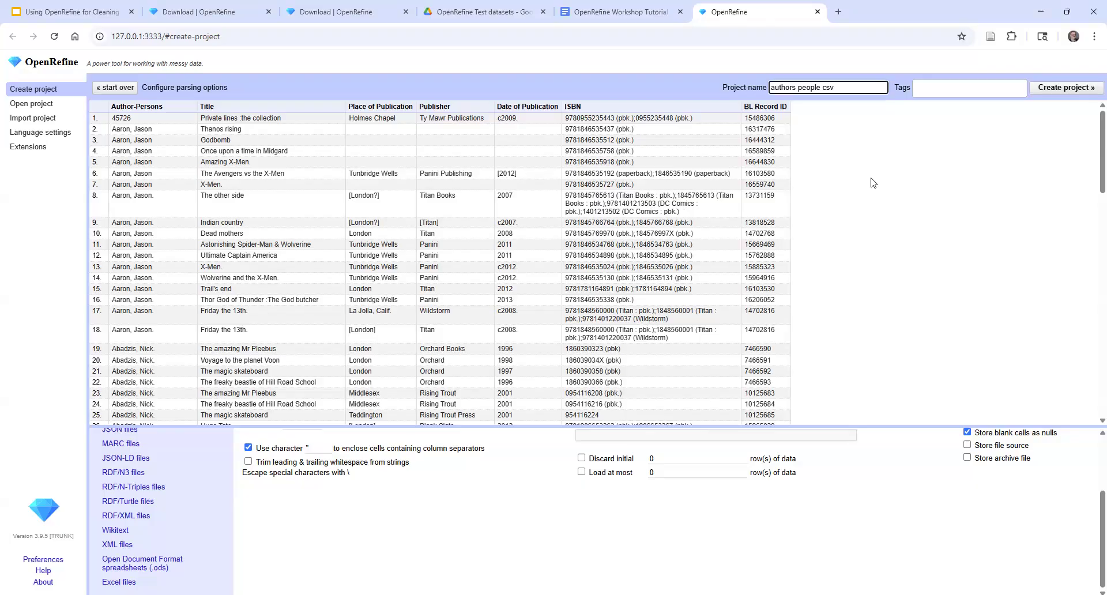
Rename the project as authors_people
key("BackSpace")
type("_")
key("shift+Right")
key("shift+Right")
key("shift+Right")
key("BackSpace")
left_click(302, 223)
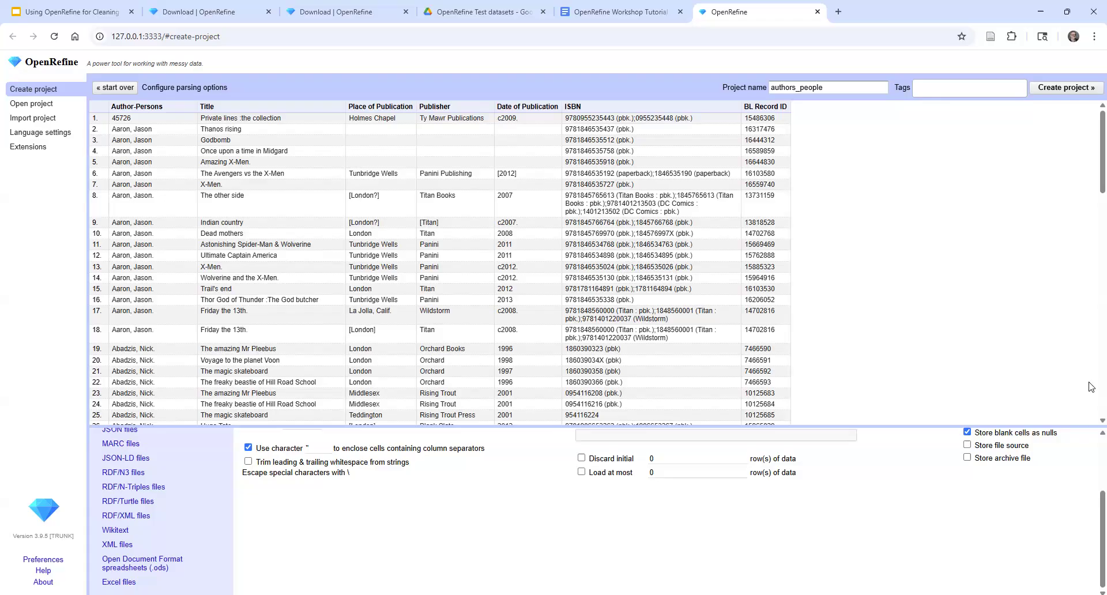
Create the project from the previewed data and show 100 rows per page
left_click(1061, 90)
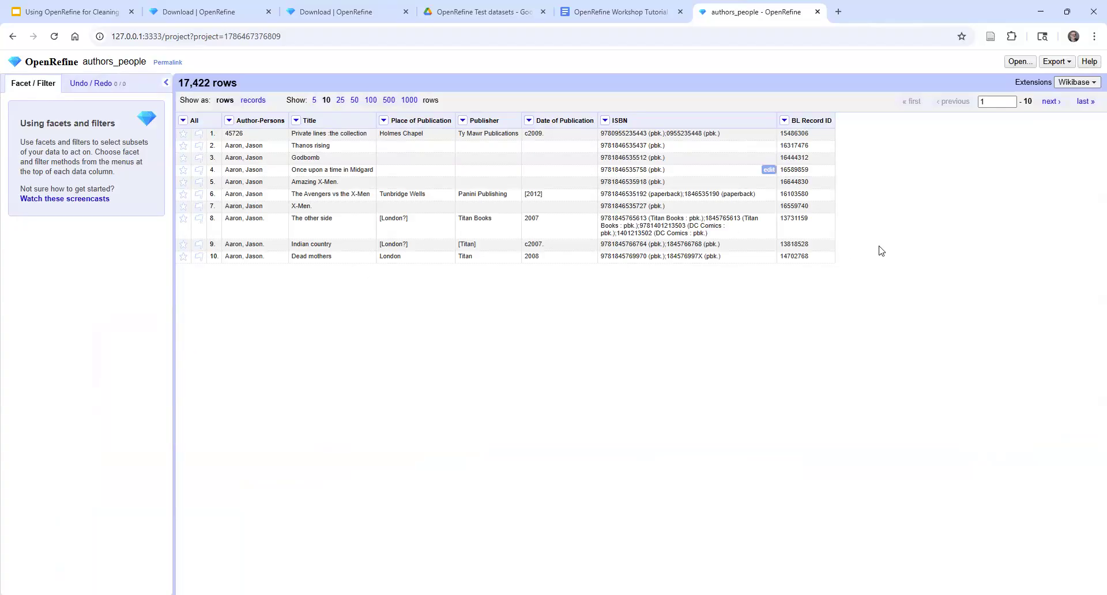
left_click(375, 101)
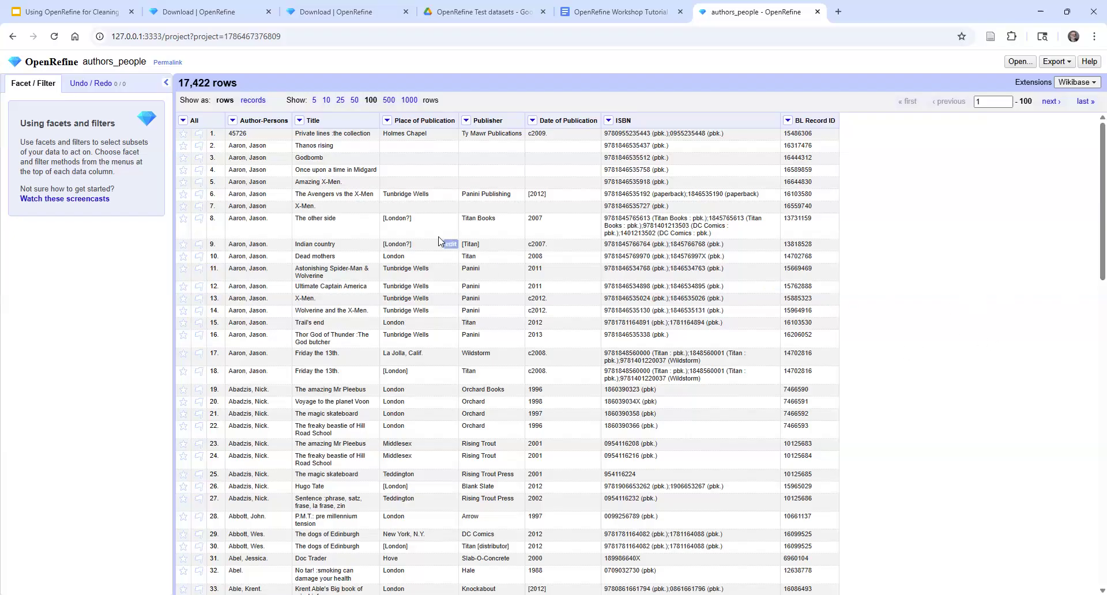
left_click(233, 121)
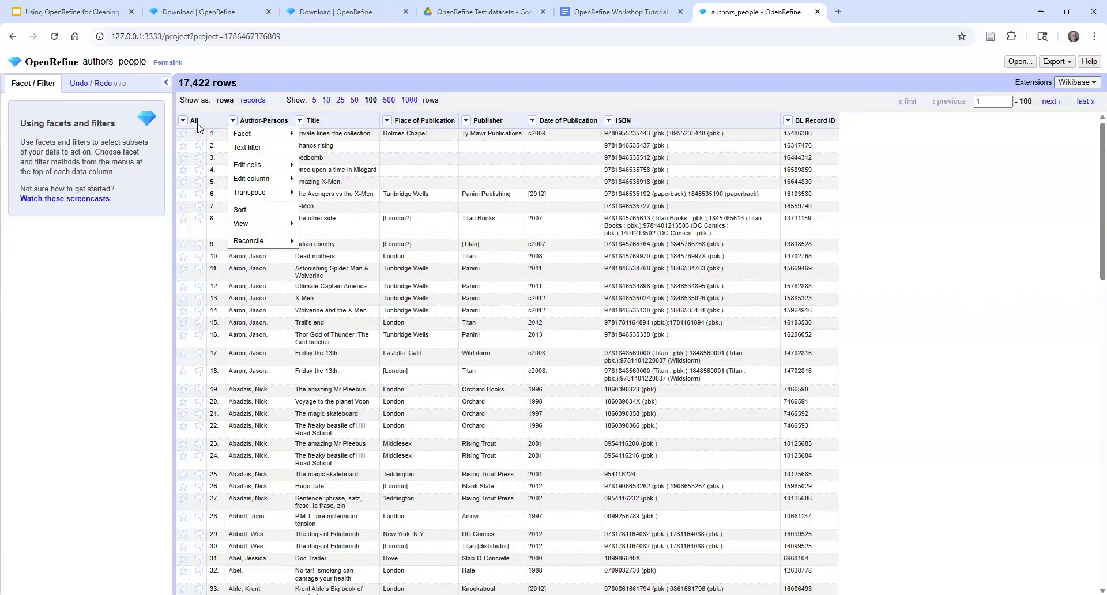
left_click(300, 122)
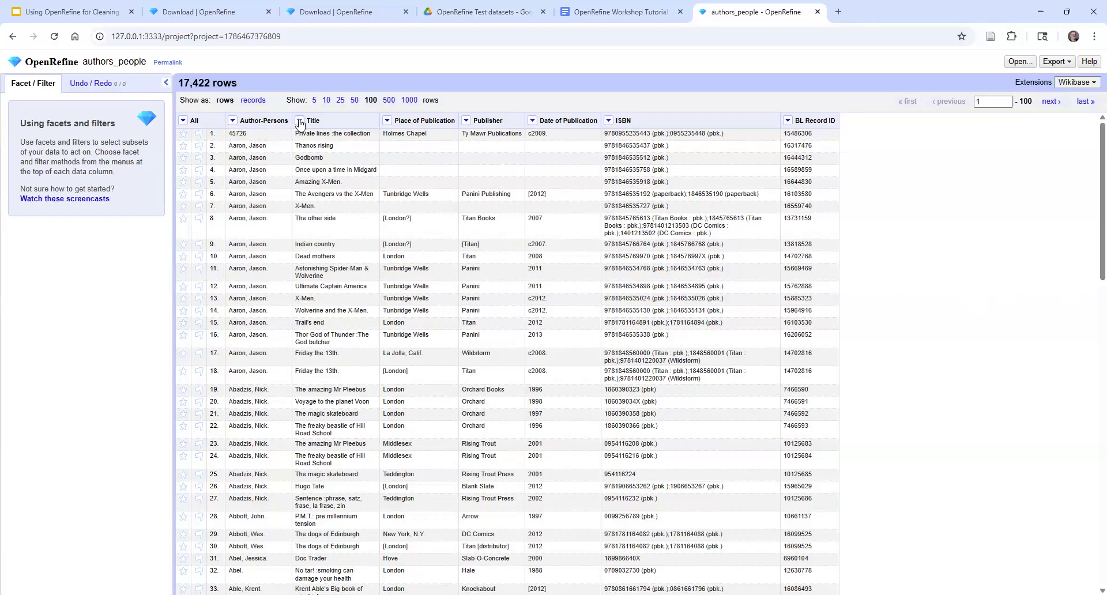
left_click(300, 122)
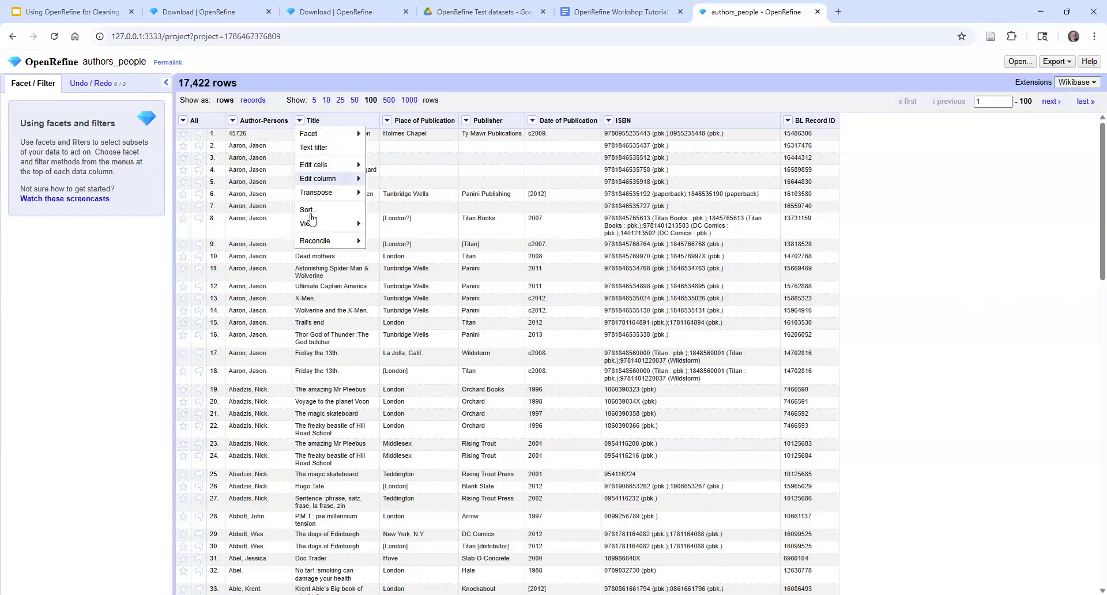
left_click(119, 258)
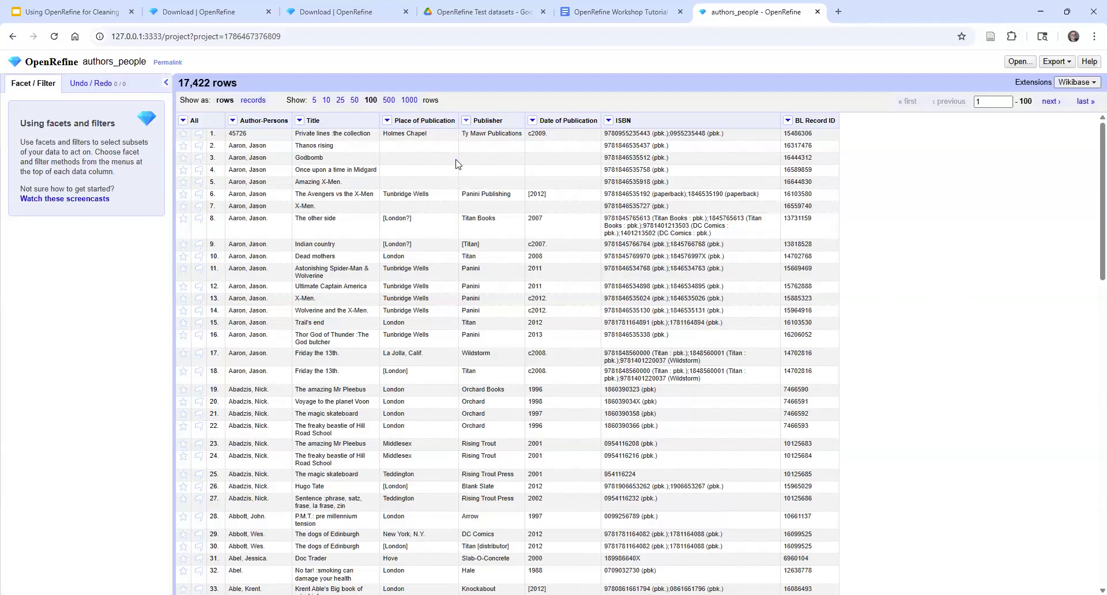
left_click(466, 120)
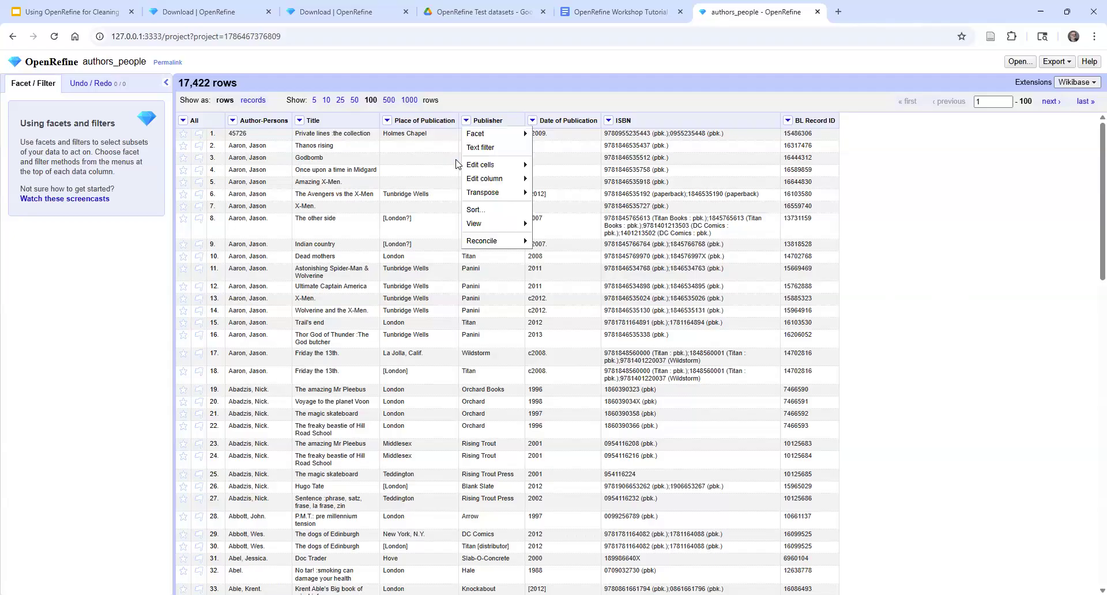
Create a text facet on the Publisher column
mouse_move(484, 133)
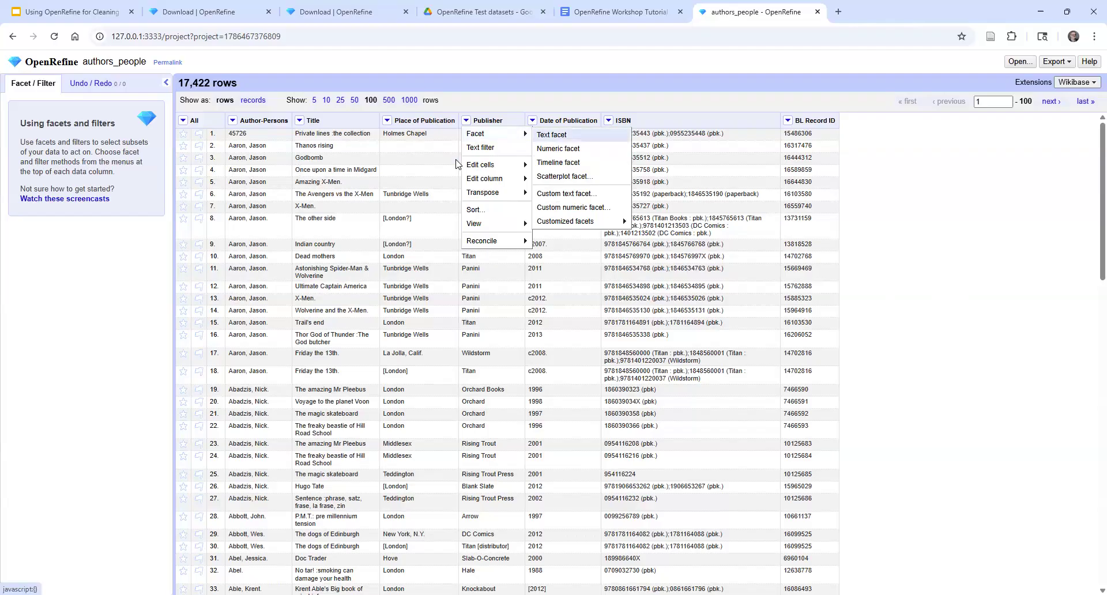
left_click(554, 135)
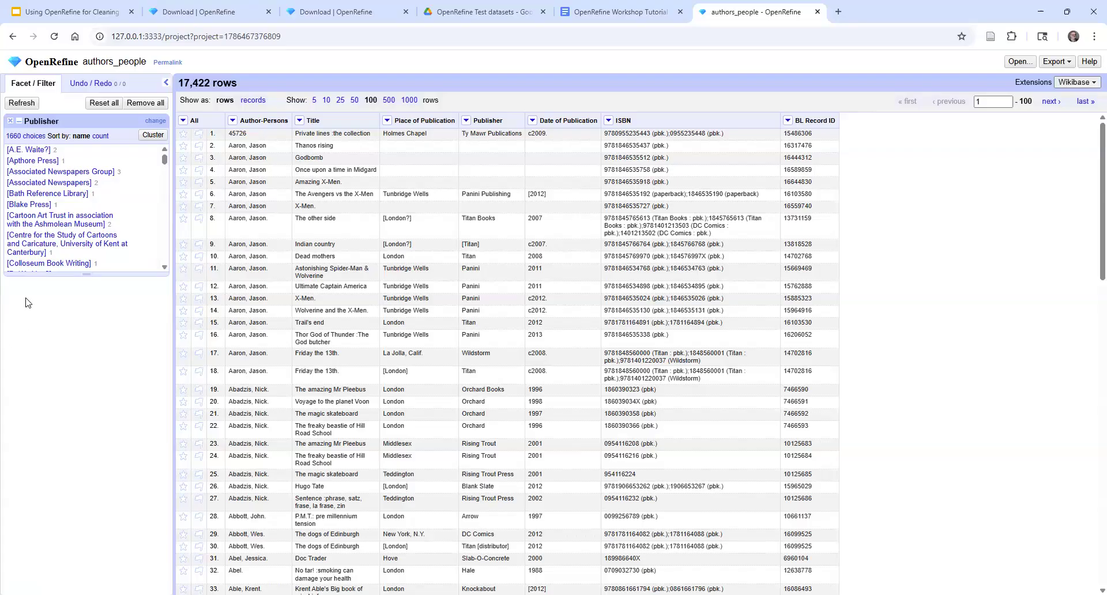
Look through the Publisher facet values for variant spellings and punctuation of the Titan and Titan Books entries
left_click_drag(164, 164, 164, 250)
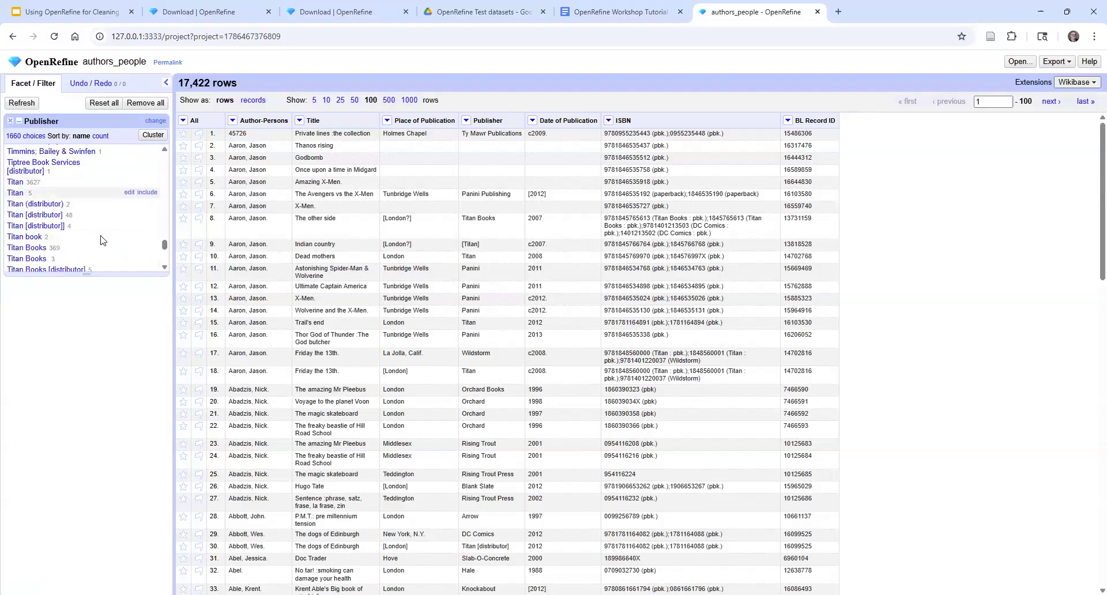
left_click(162, 266)
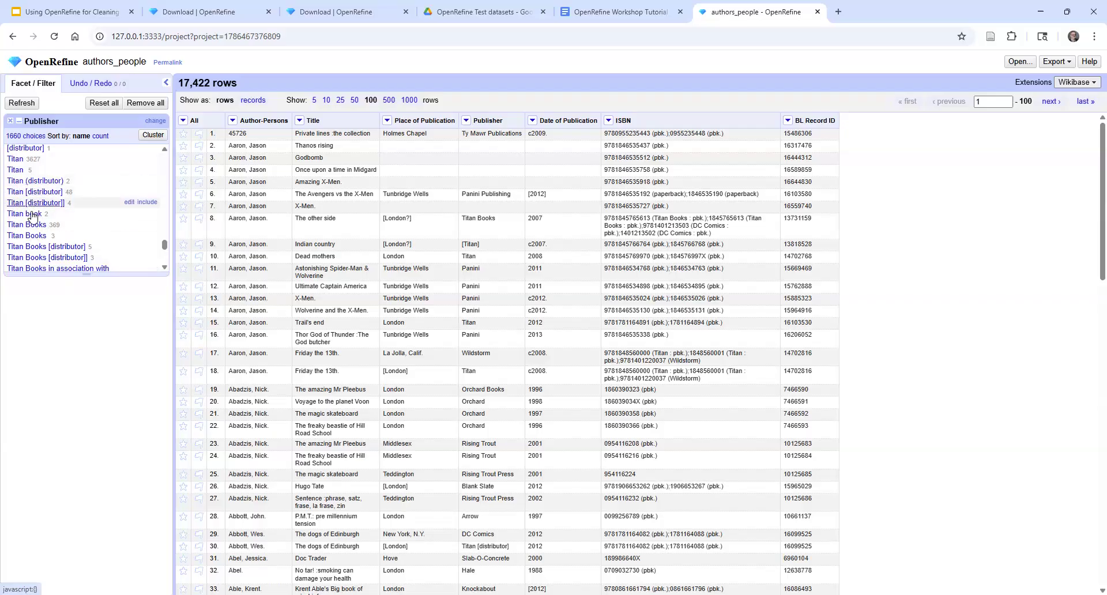
left_click(165, 267)
left_click(165, 267)
left_click(165, 268)
left_click(165, 267)
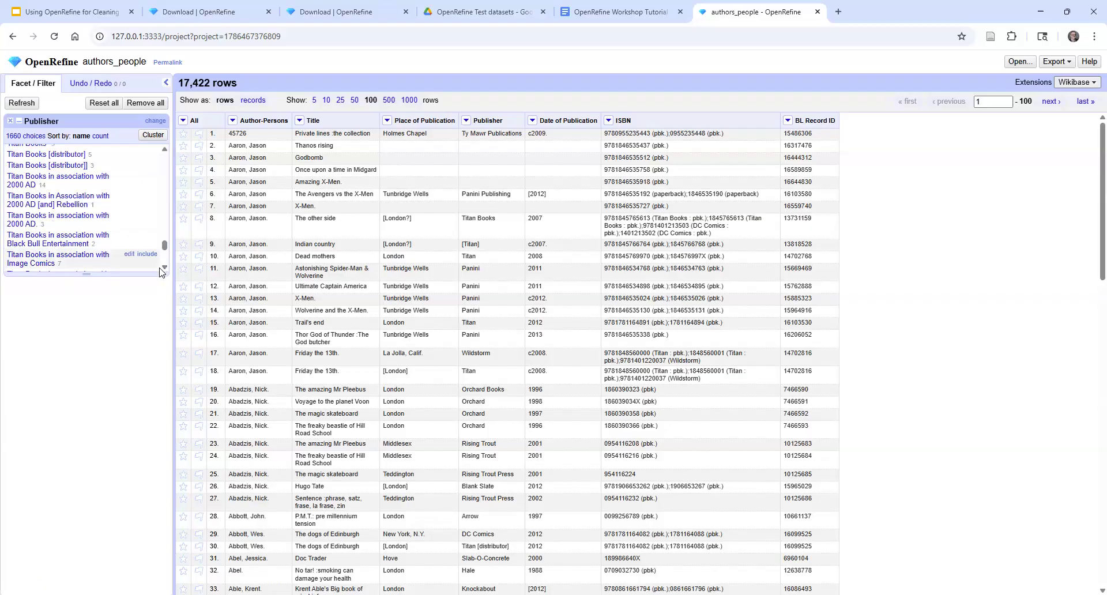
left_click(164, 268)
left_click(164, 268)
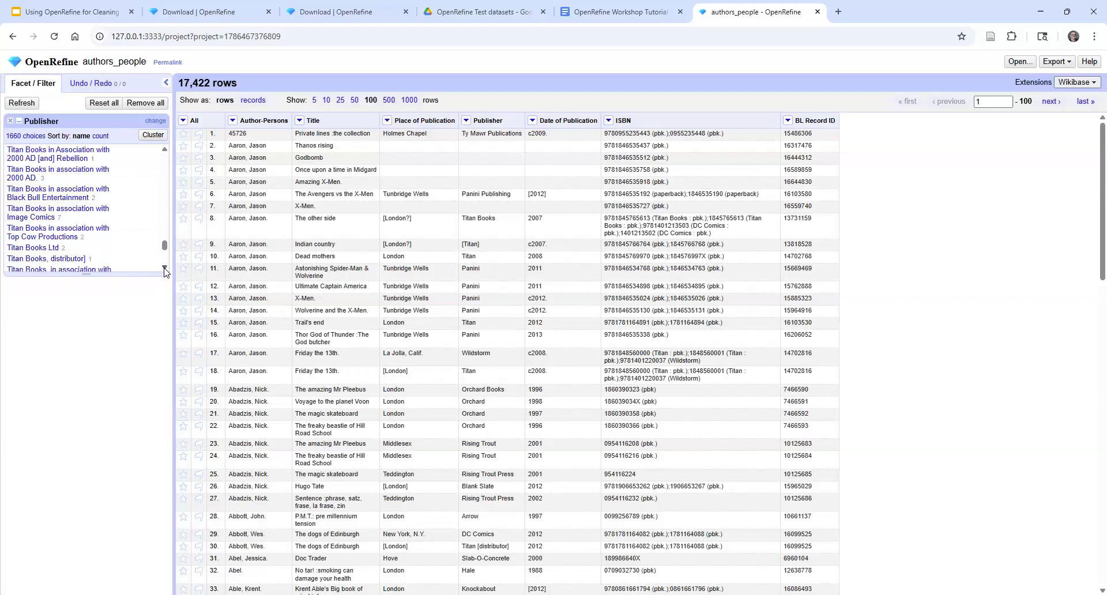
left_click(165, 268)
left_click(164, 269)
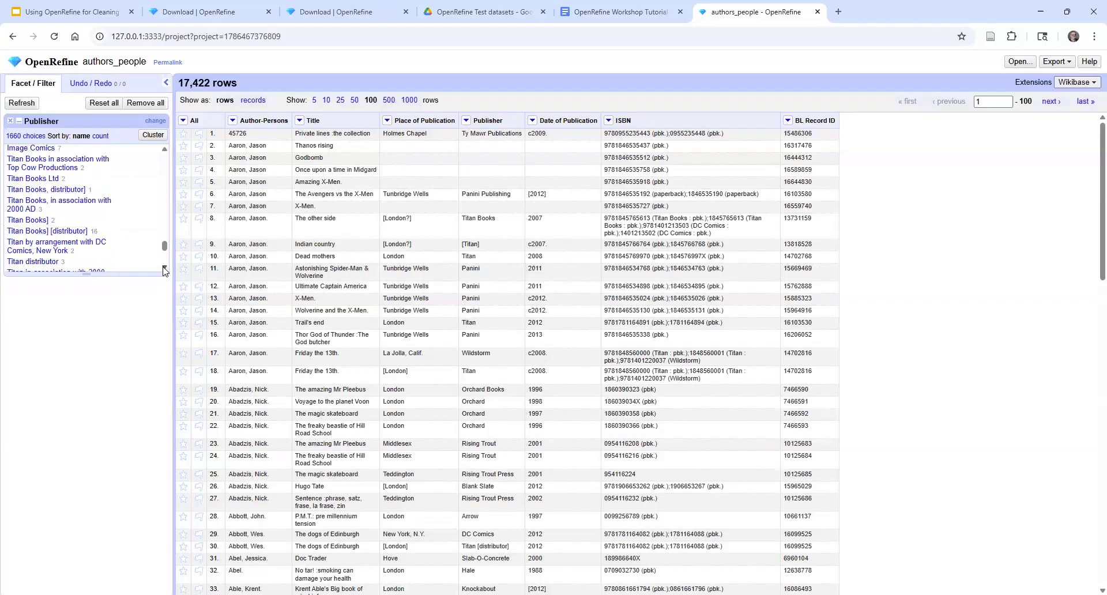
left_click(164, 268)
left_click(164, 268)
left_click(164, 268)
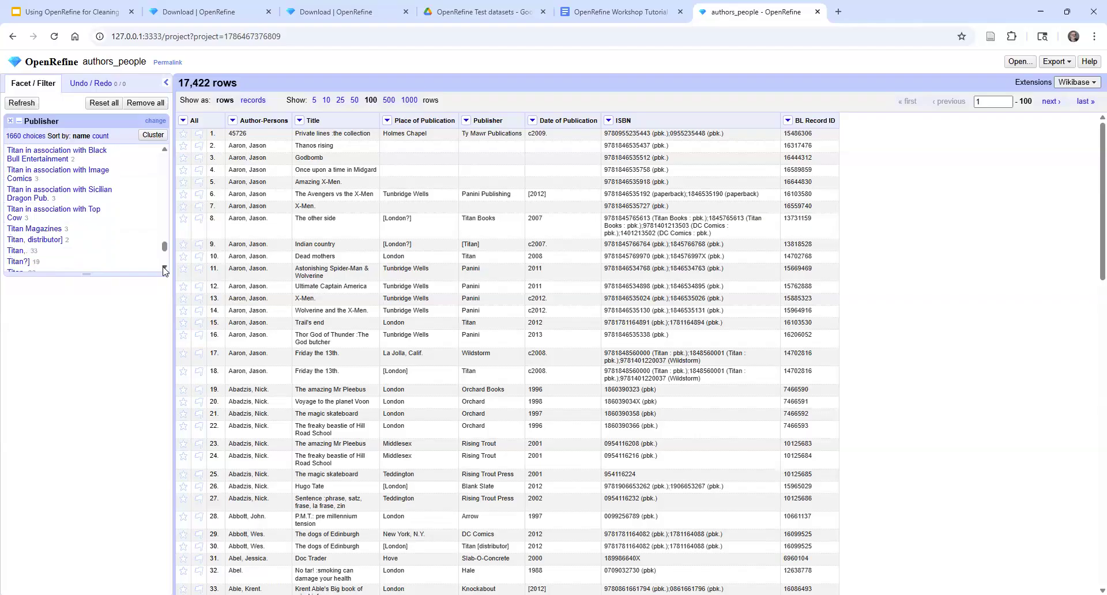
left_click(164, 268)
left_click(164, 268)
left_click(164, 268)
left_click(164, 268)
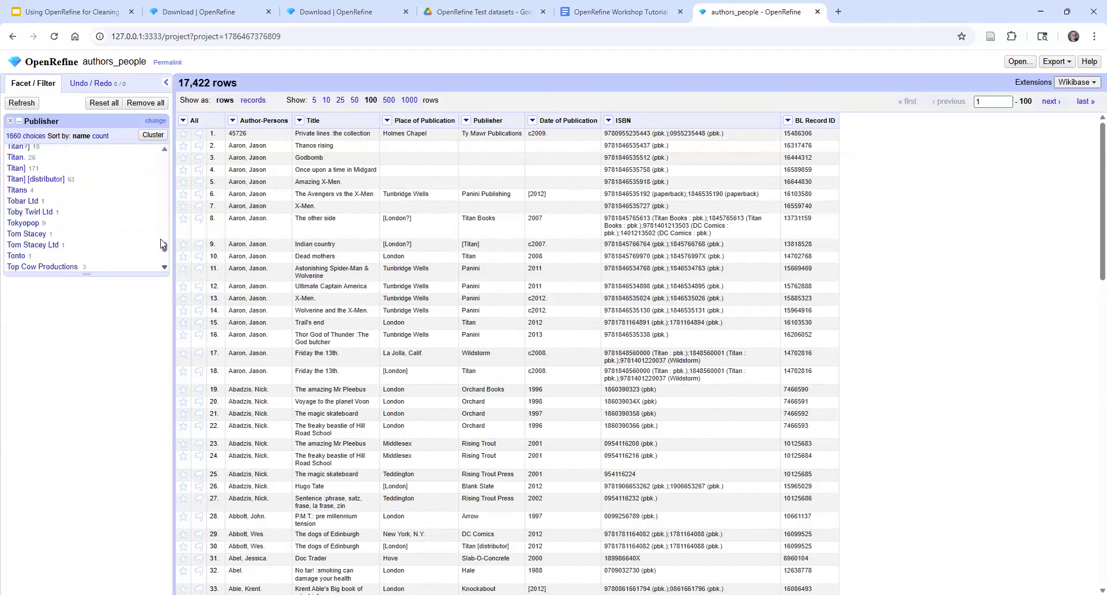
left_click(164, 149)
left_click(165, 148)
left_click(164, 148)
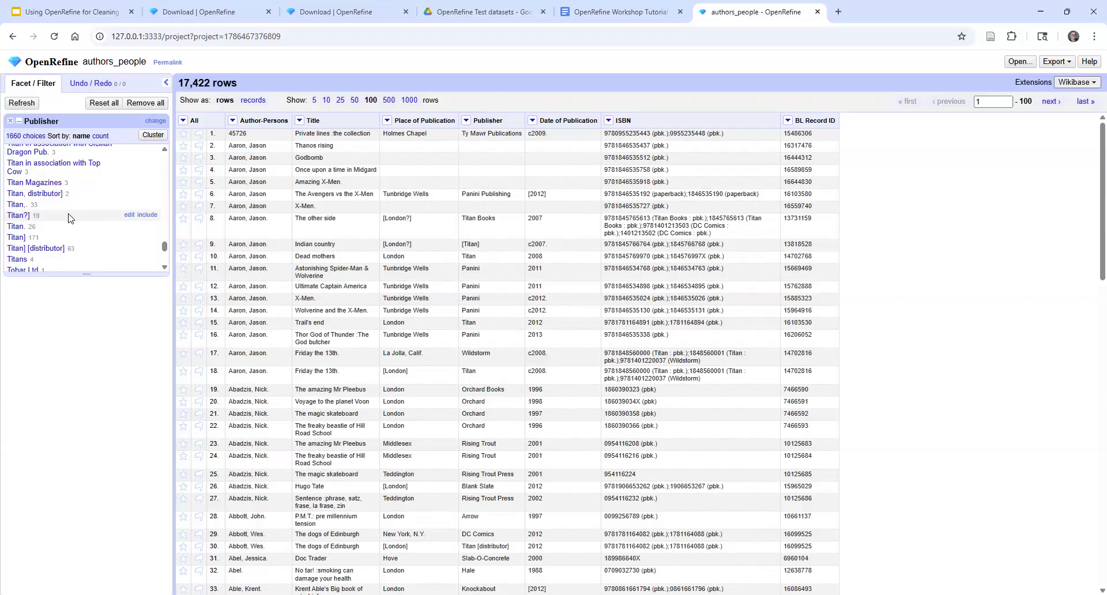
scroll(164, 210, "up", 2)
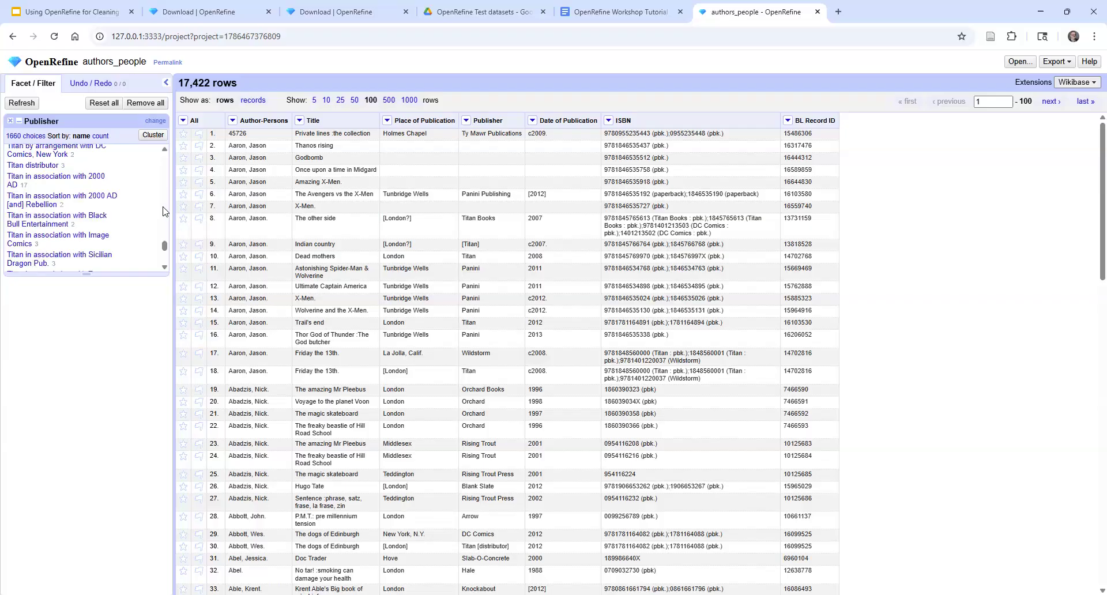
scroll(166, 212, "up", 2)
scroll(164, 210, "up", 3)
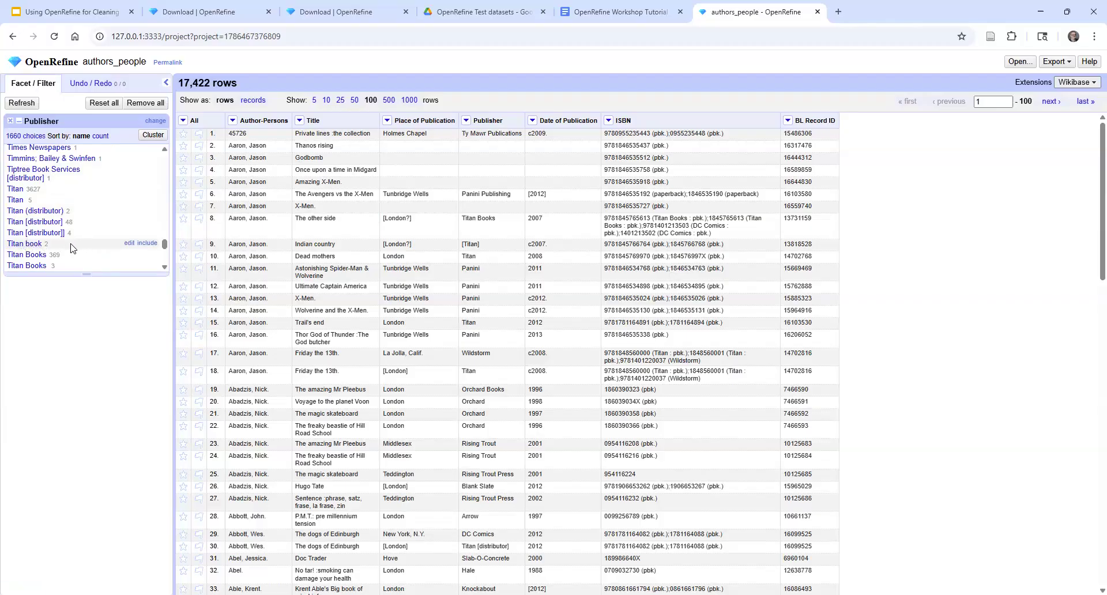
Check the rows with the publisher "Titan book", clear that selection and change the facet value to "Titan Books"
left_click(30, 245)
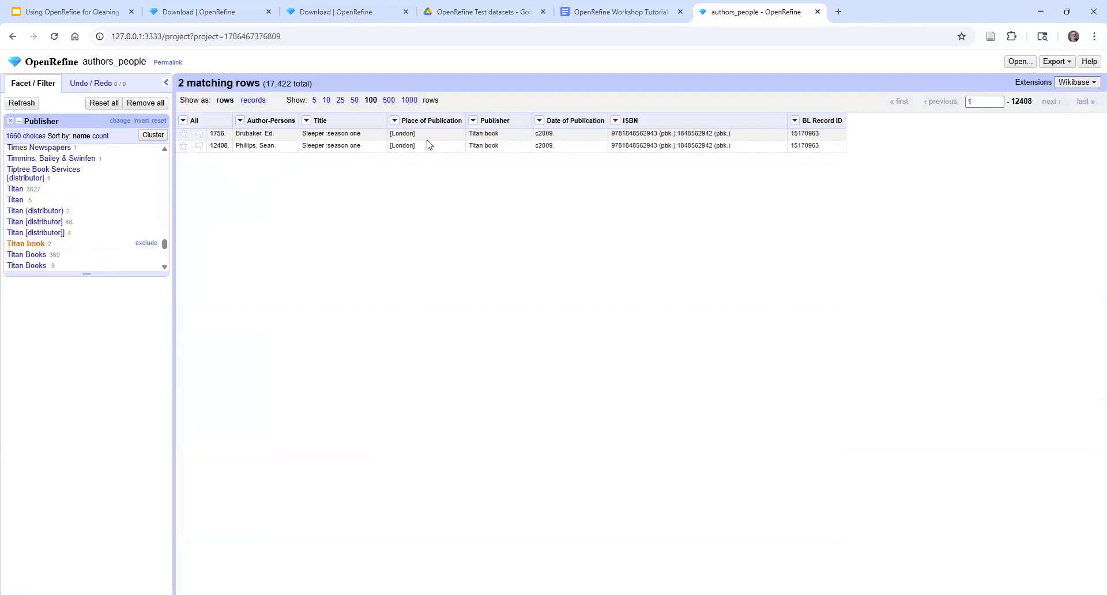
left_click(39, 247)
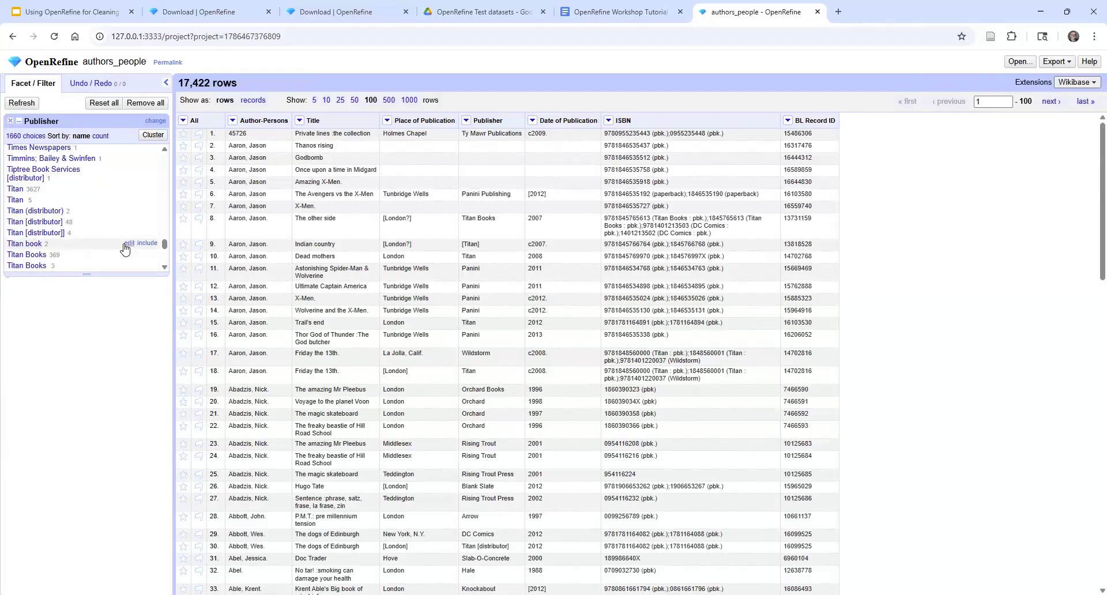
left_click(128, 247)
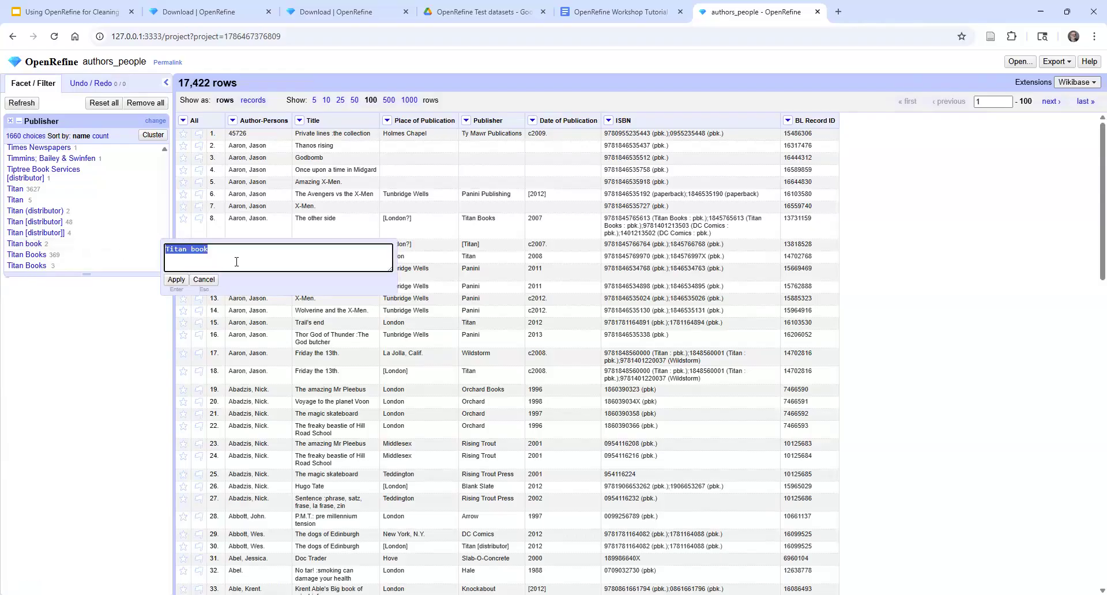
left_click(191, 249)
type("B")
left_click(175, 281)
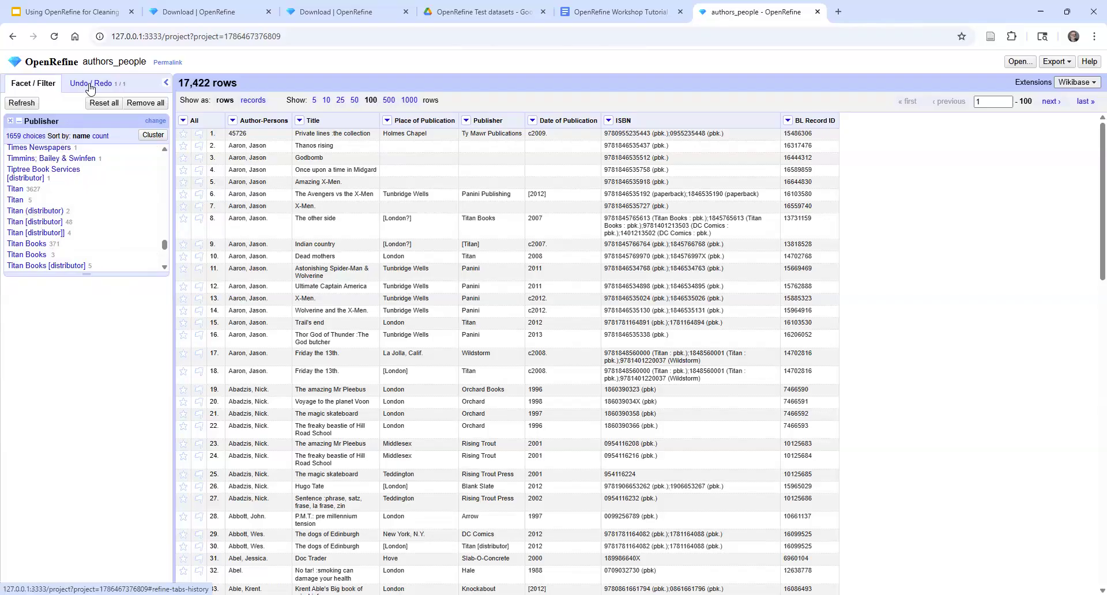
Revert the project history to Create project, check the Publisher facet, and reapply the undone mass edit
left_click(90, 84)
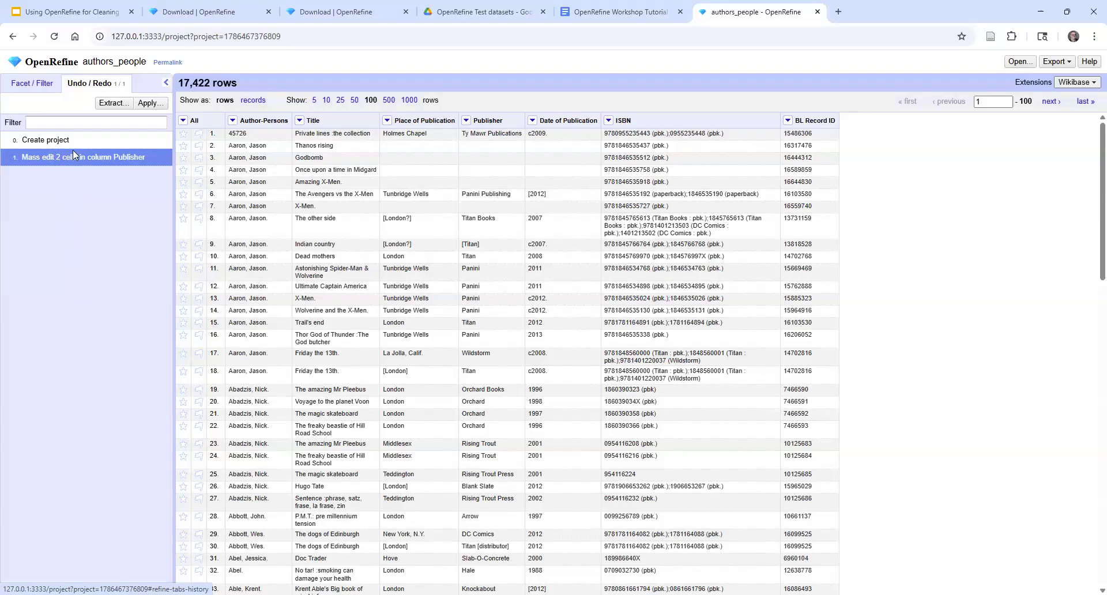
left_click(55, 142)
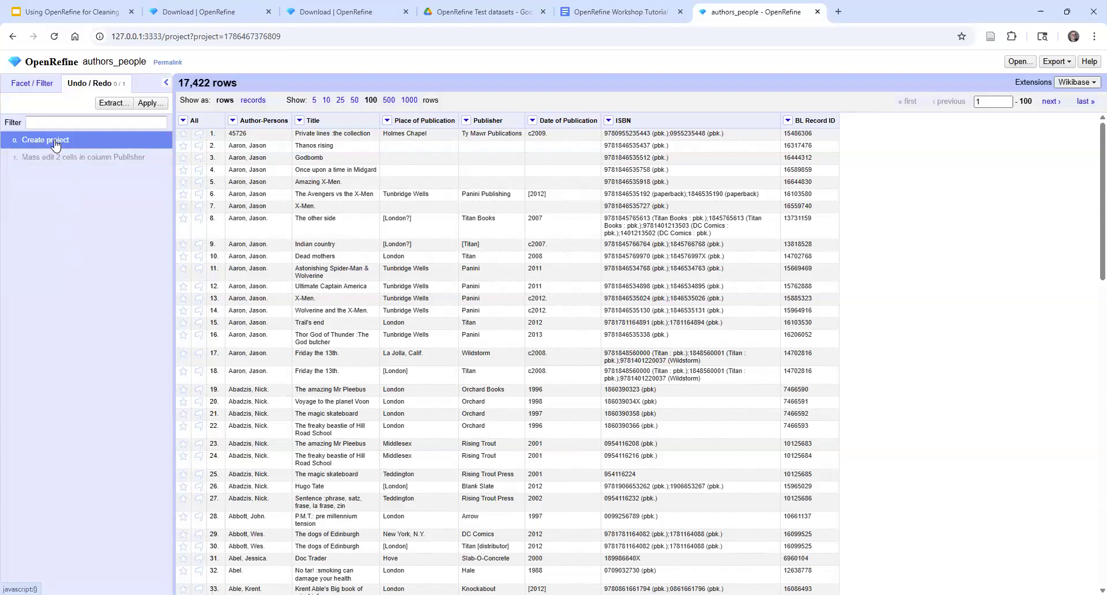
left_click(40, 84)
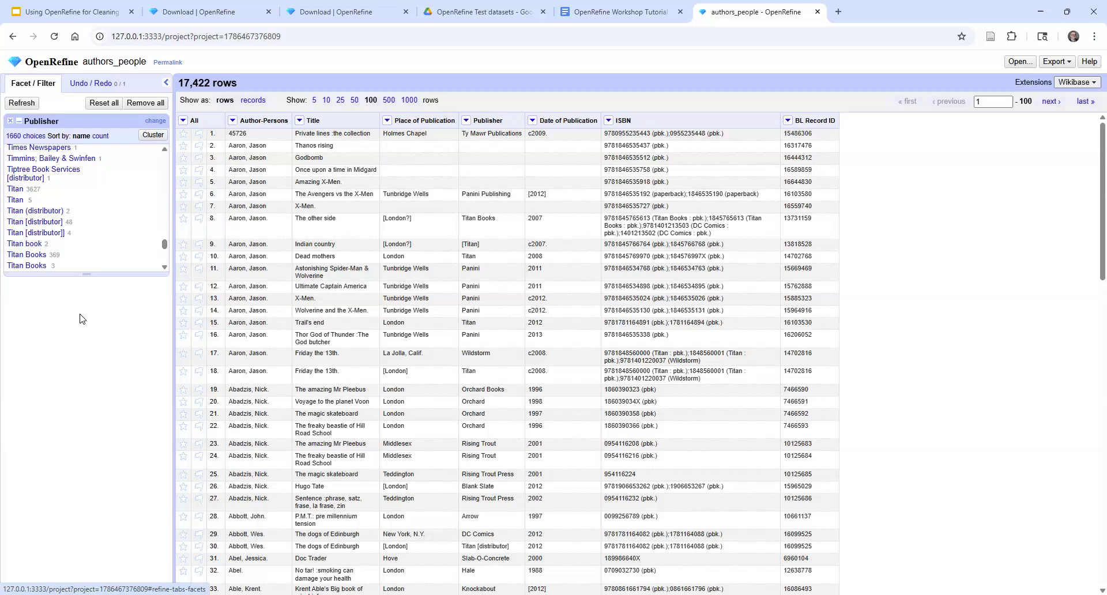
left_click(87, 84)
key("ctrl+shift+z")
Export the project data as comma-separated values and look over the other available export formats
left_click(1067, 63)
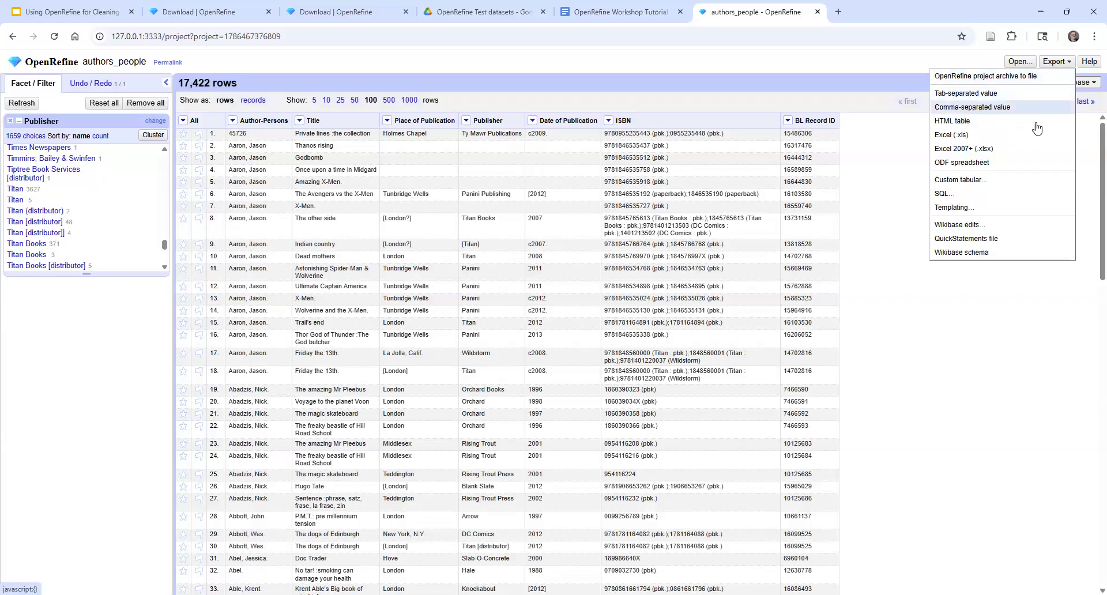
left_click(991, 107)
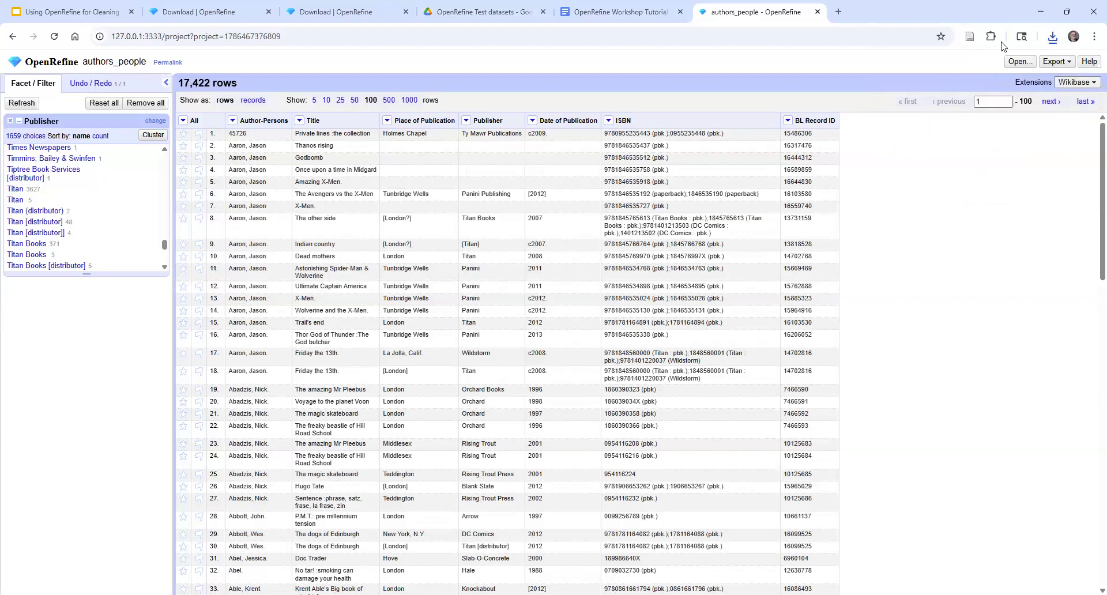
left_click(1066, 63)
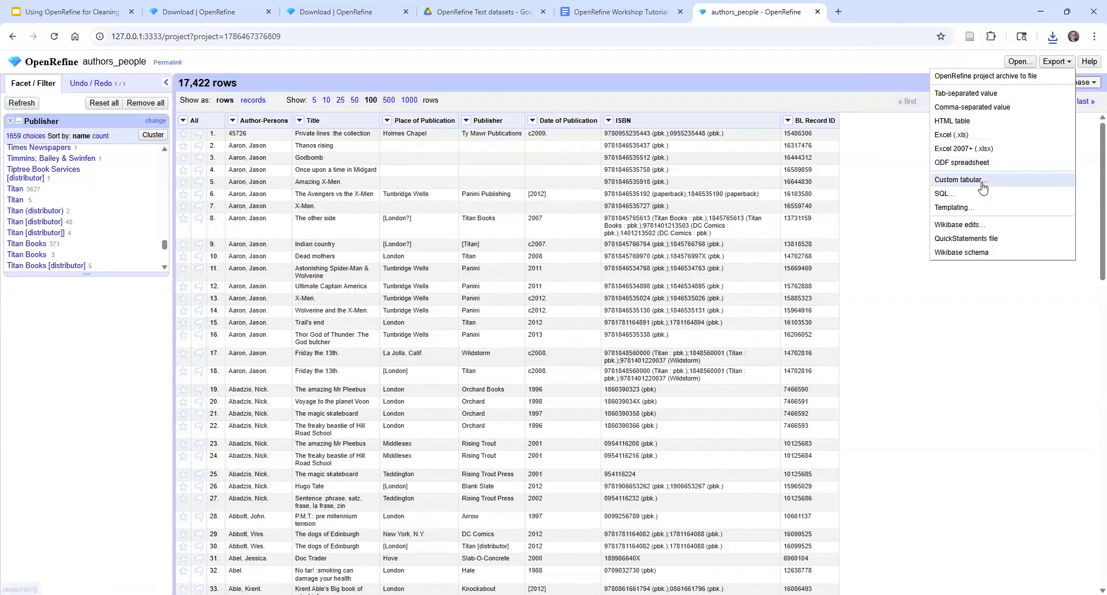
left_click(893, 167)
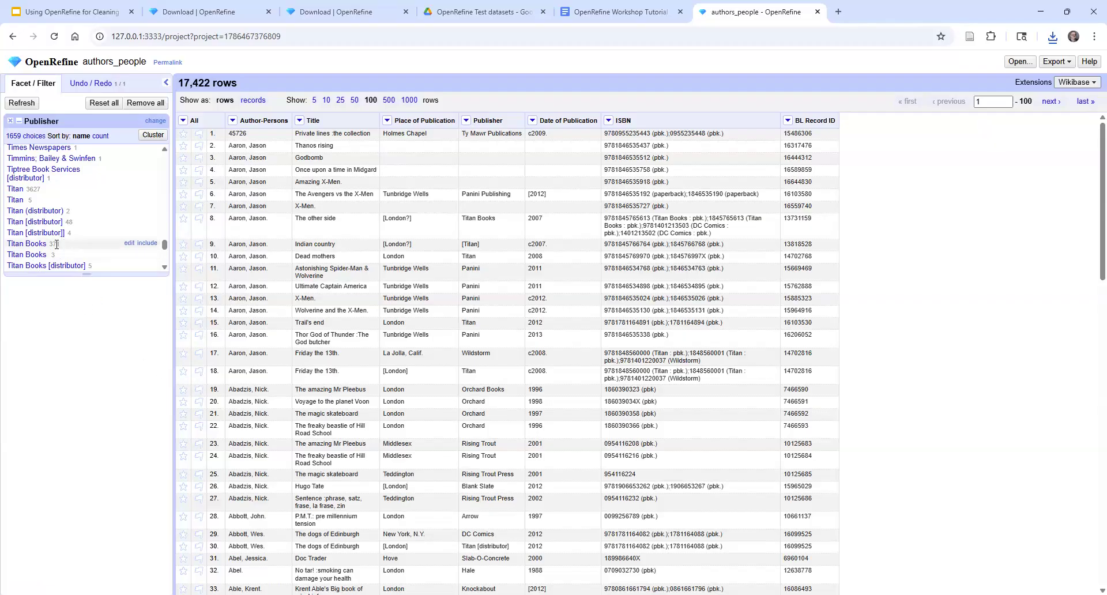
Remove the trailing space from the second "Titan Books" value in the Publisher facet and apply the change
left_click(129, 245)
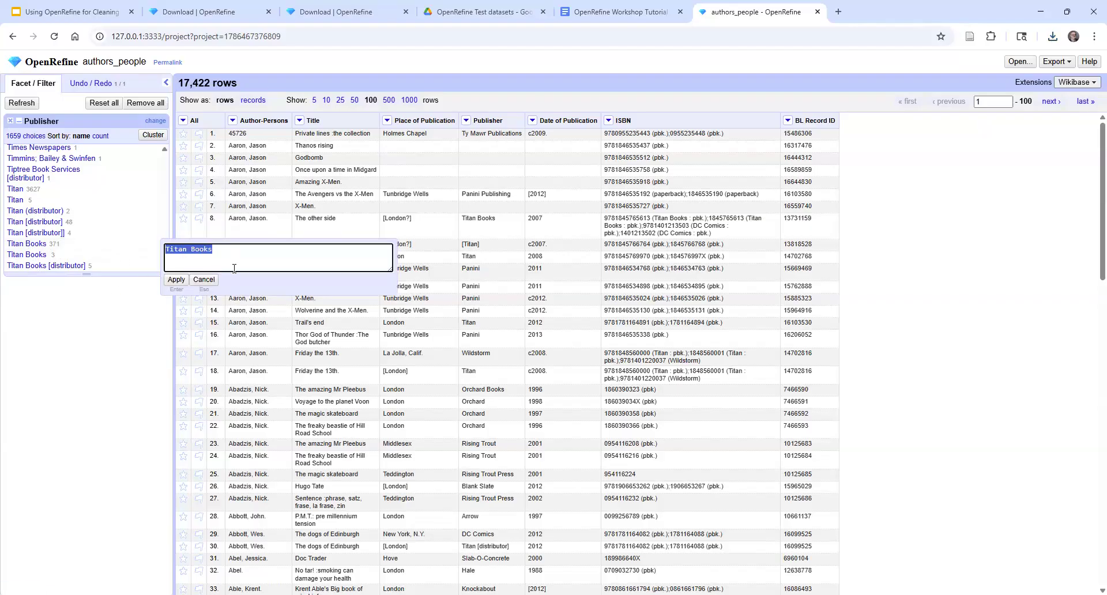
left_click(204, 279)
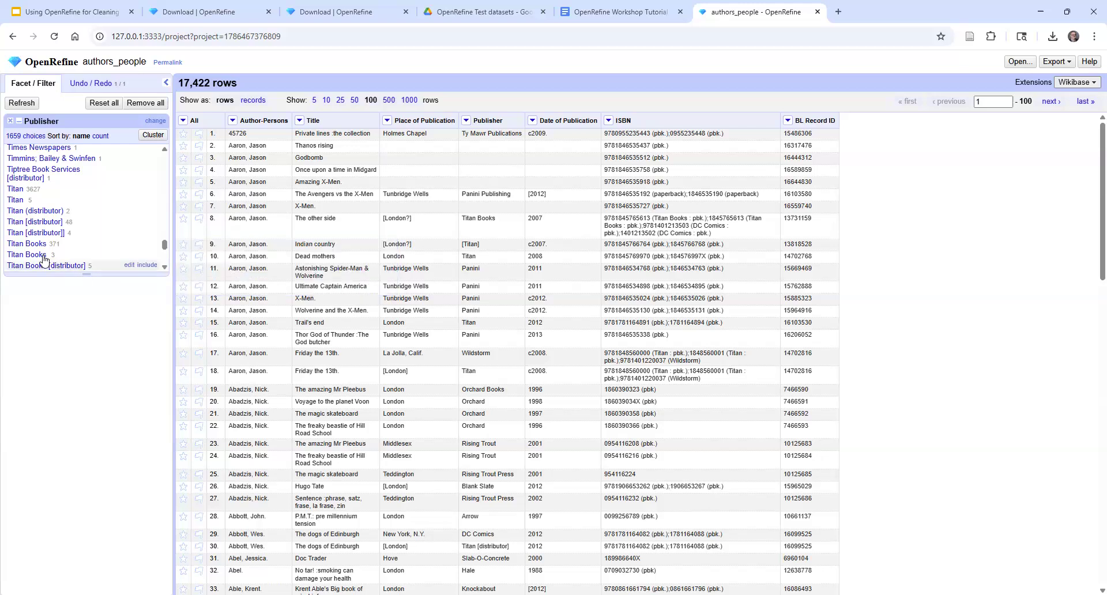
left_click(128, 258)
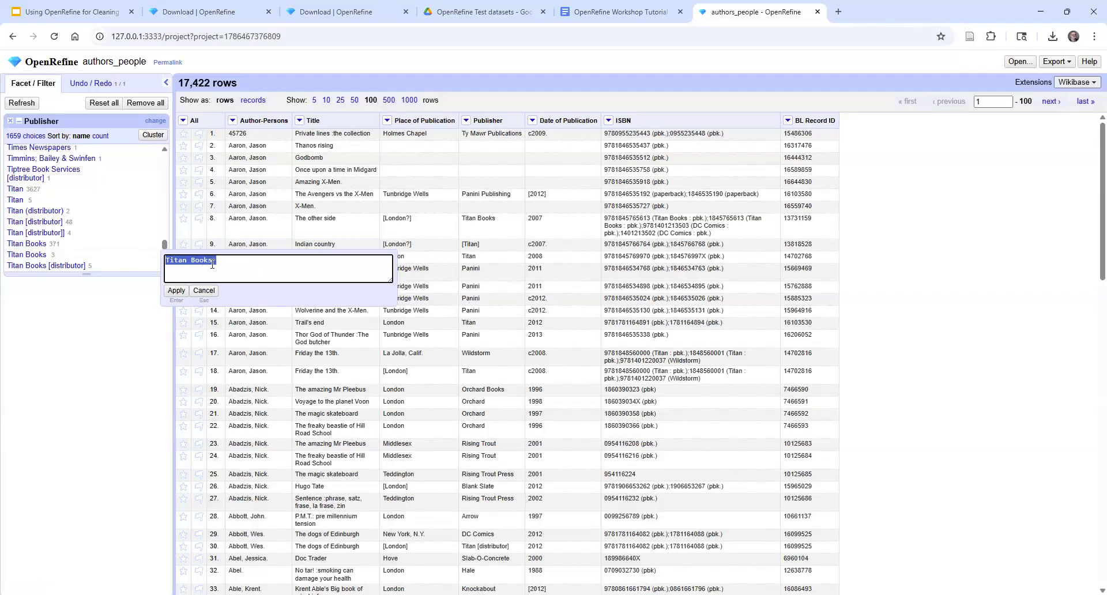
left_click(257, 267)
left_click(175, 290)
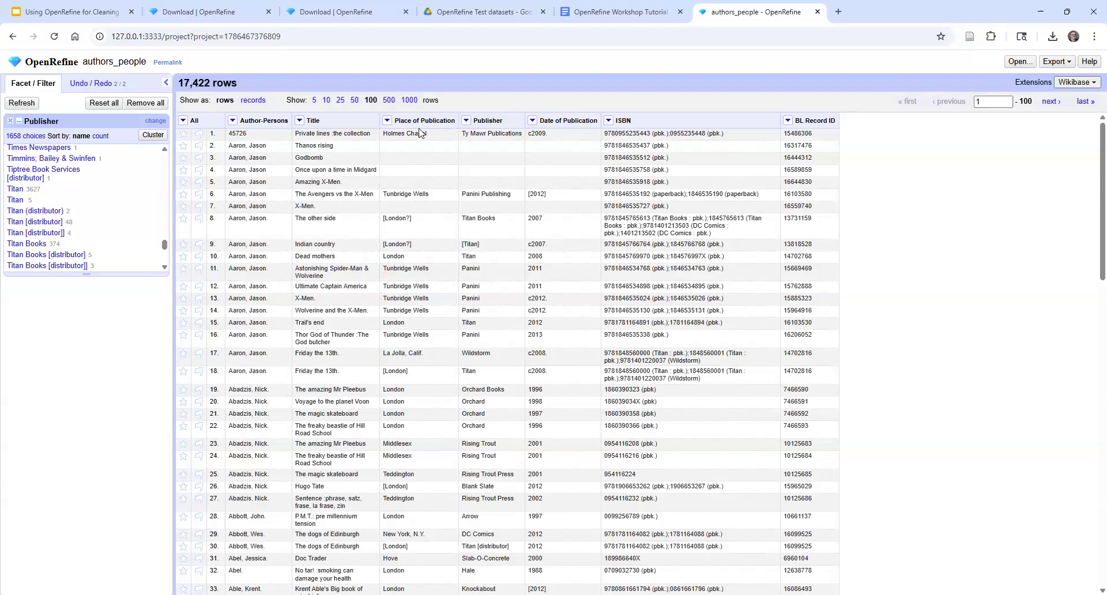
Remove the Publisher facet and review the mass edits listed in the project history
left_click(10, 122)
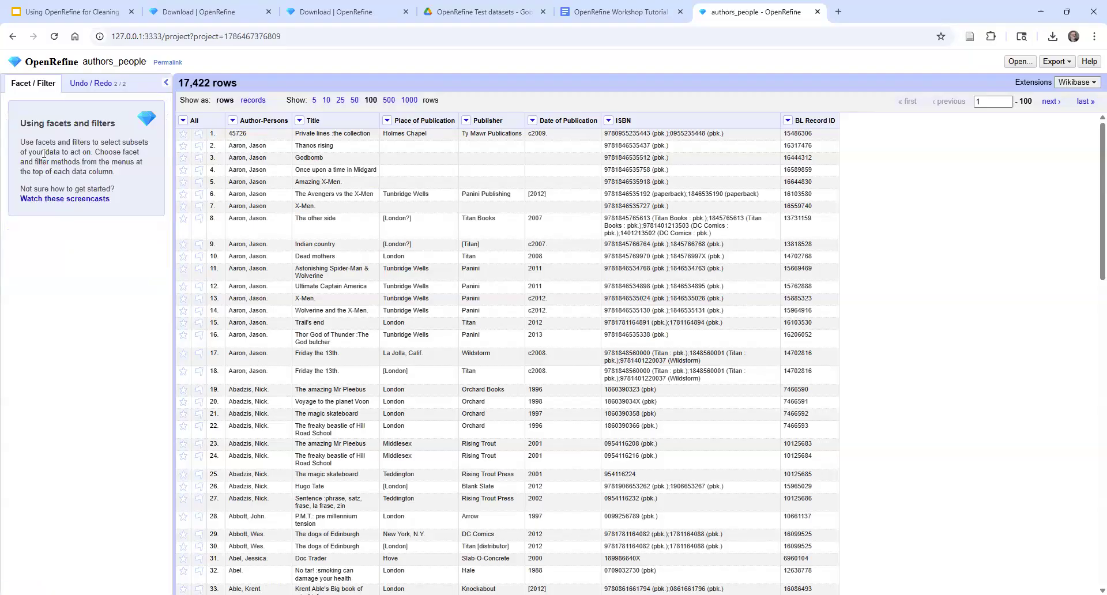
left_click(87, 83)
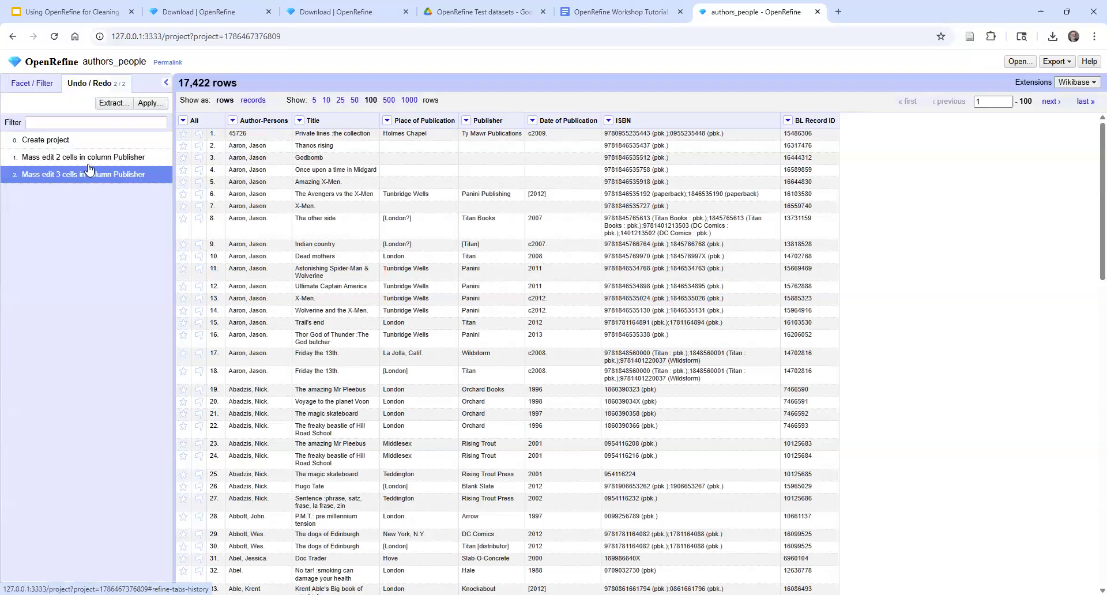
left_click(38, 86)
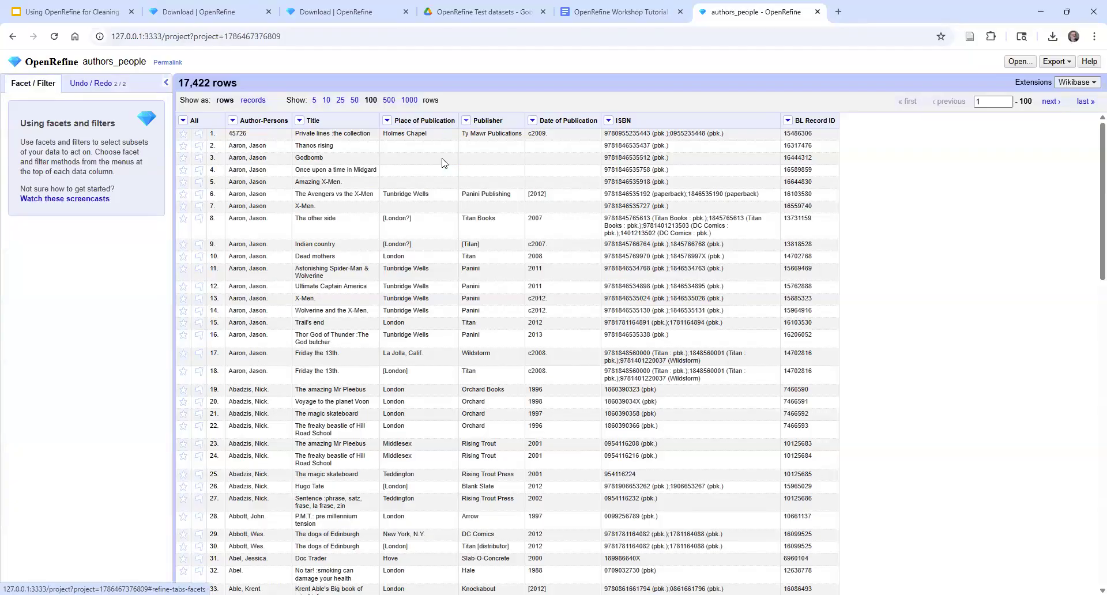
Add a text filter on the Publisher column for "Titan"
left_click(466, 120)
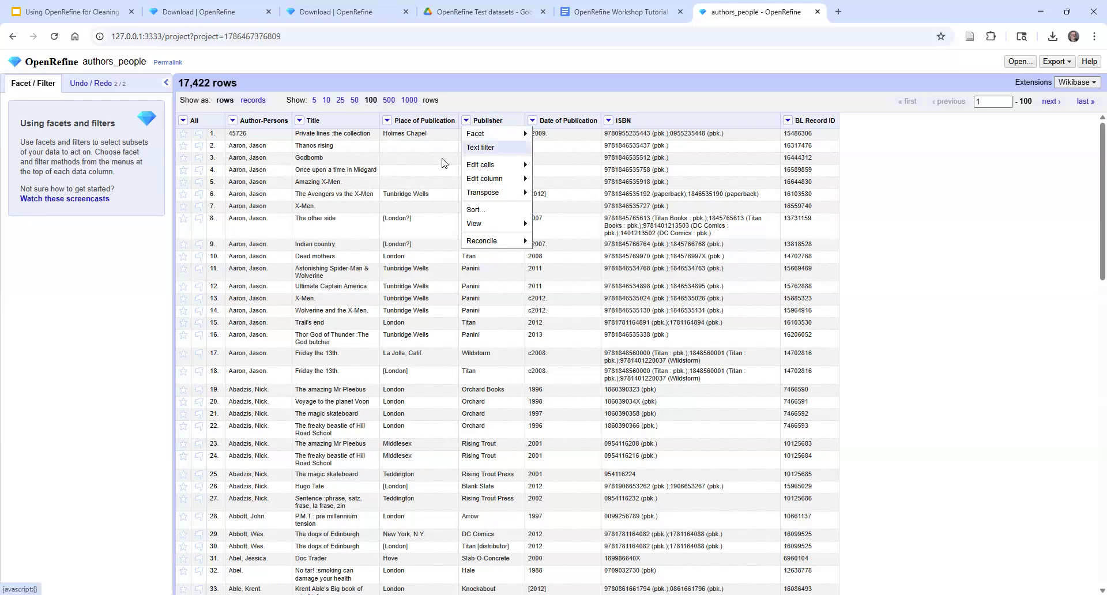
left_click(480, 148)
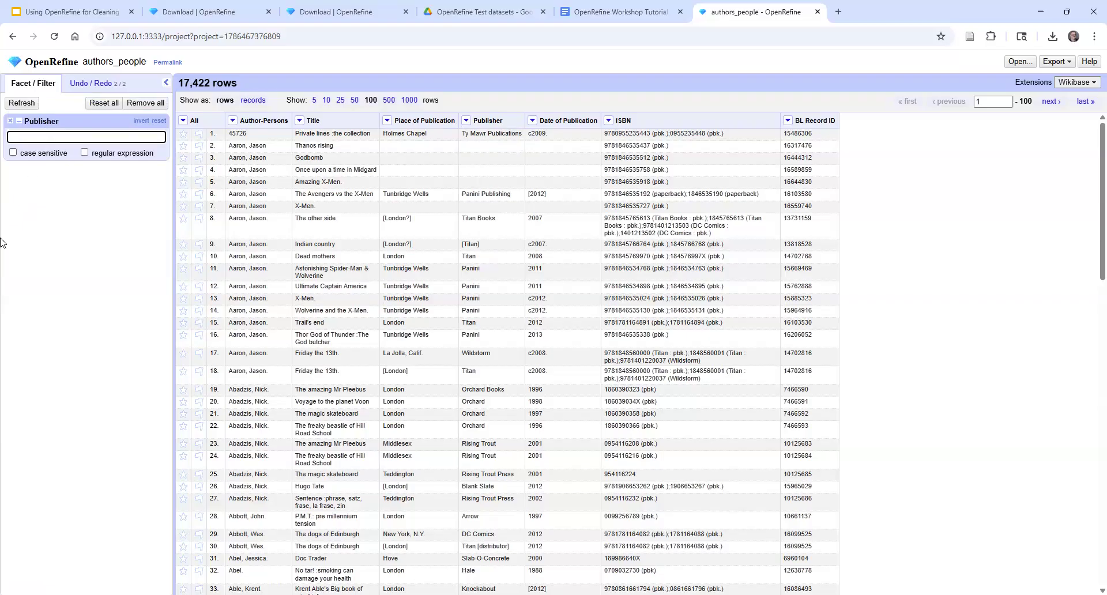
type("titan")
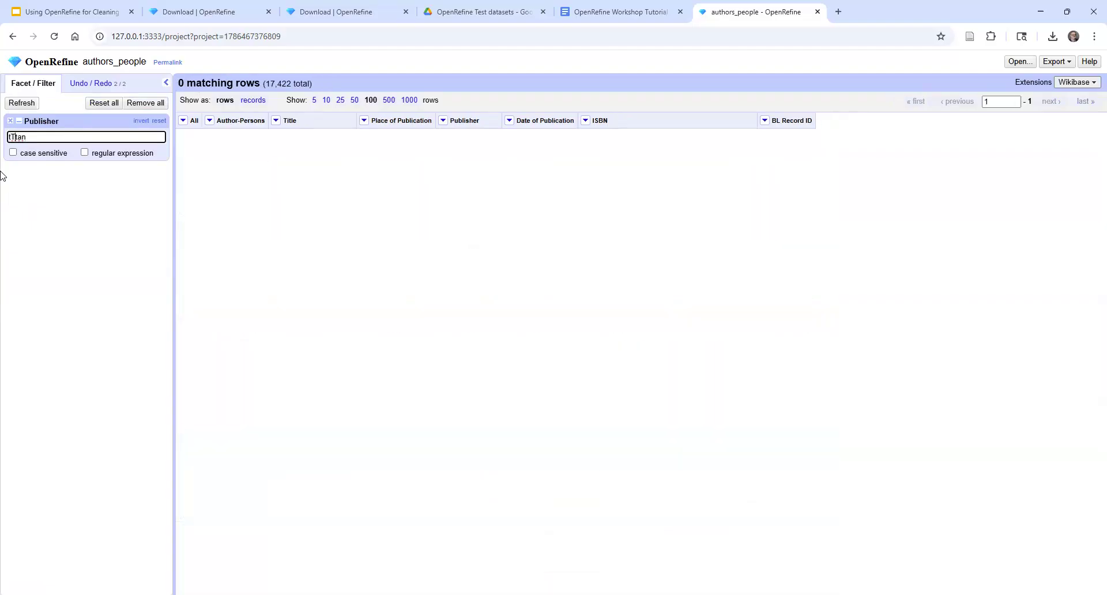
key("Delete")
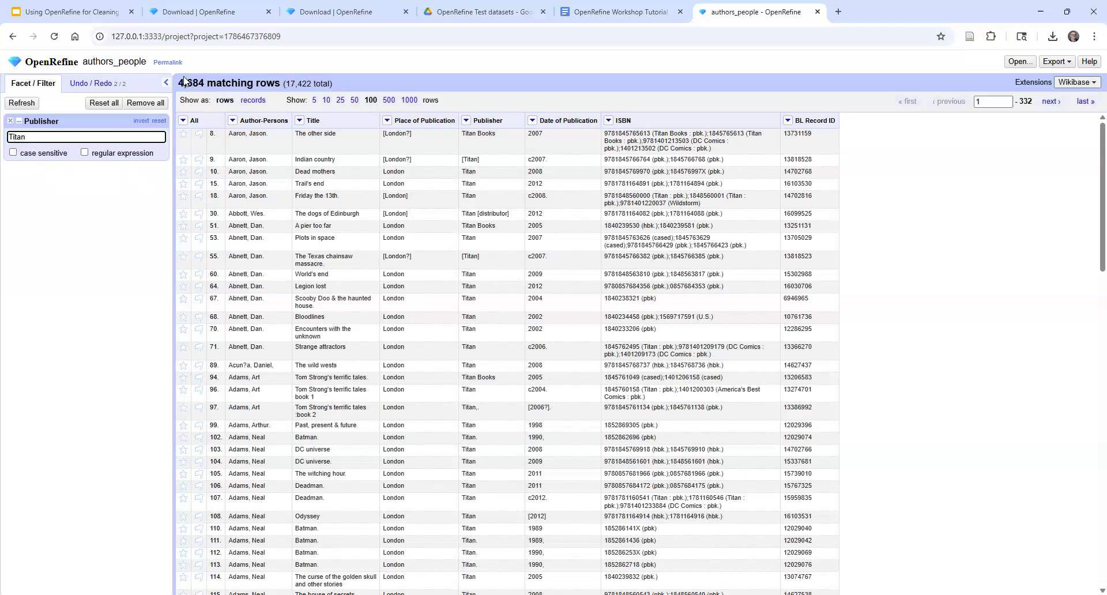
Make the Publisher text filter case sensitive and change its text to "titan"
left_click(13, 153)
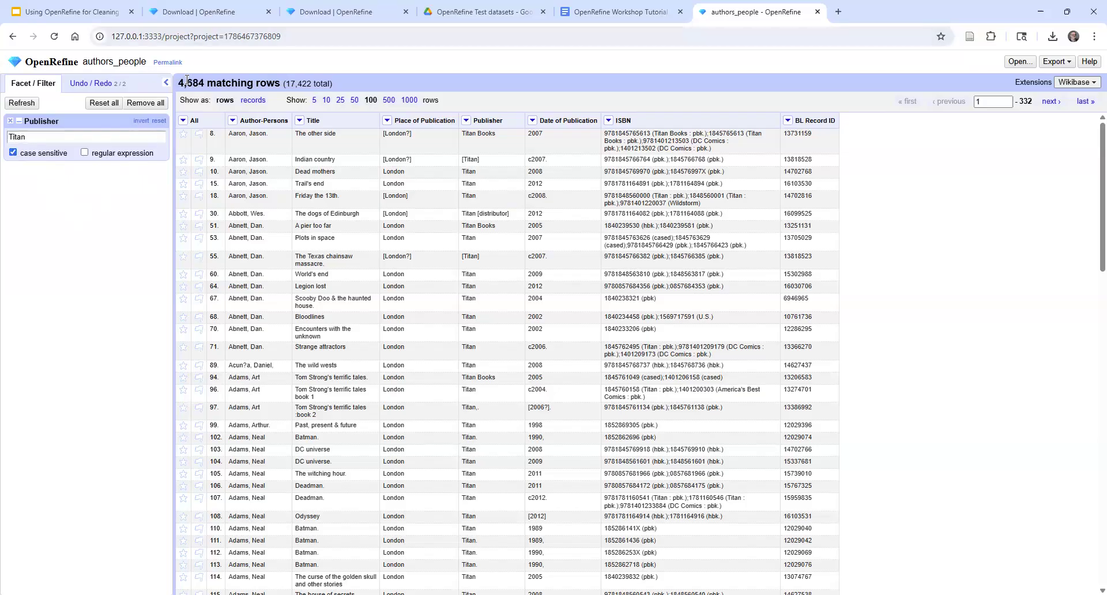
left_click(8, 137)
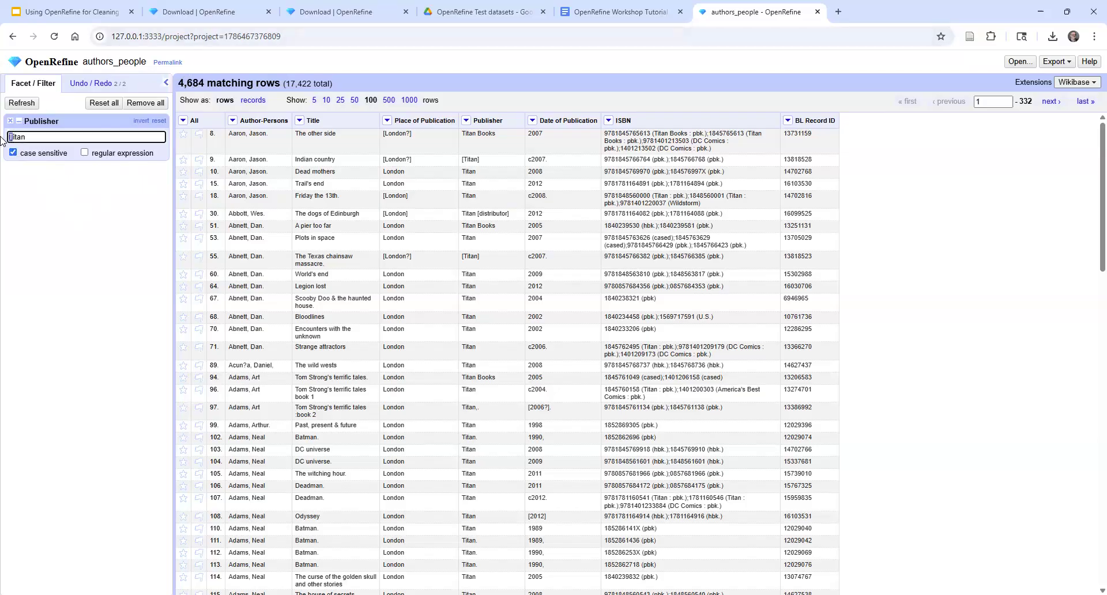
key("Delete")
type("t")
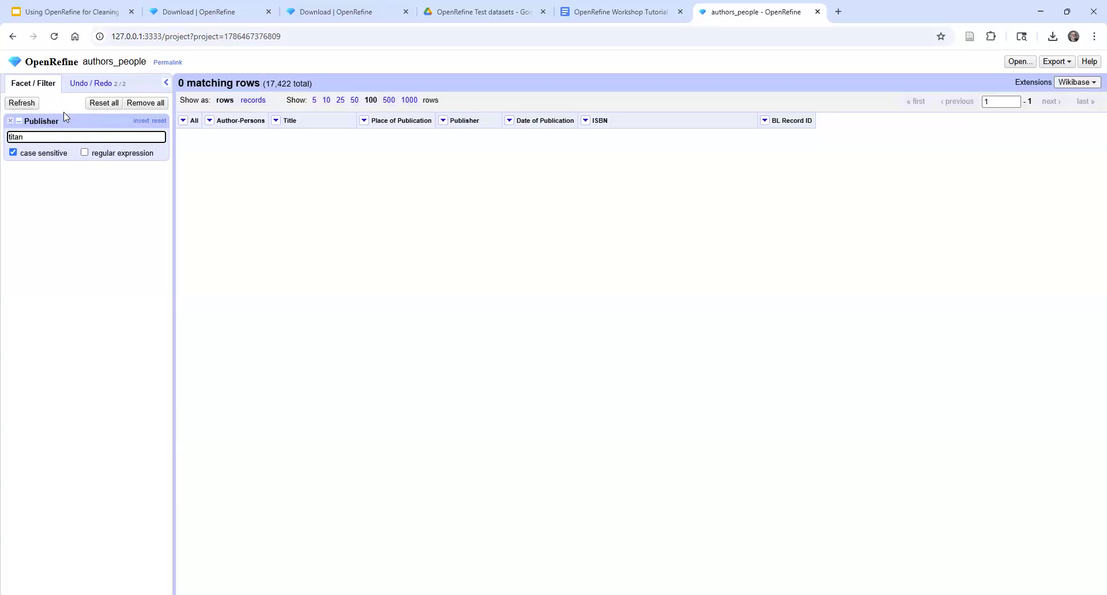
Remove the Publisher text filter and open the cluster-and-edit dialog for the Publisher column
left_click(11, 122)
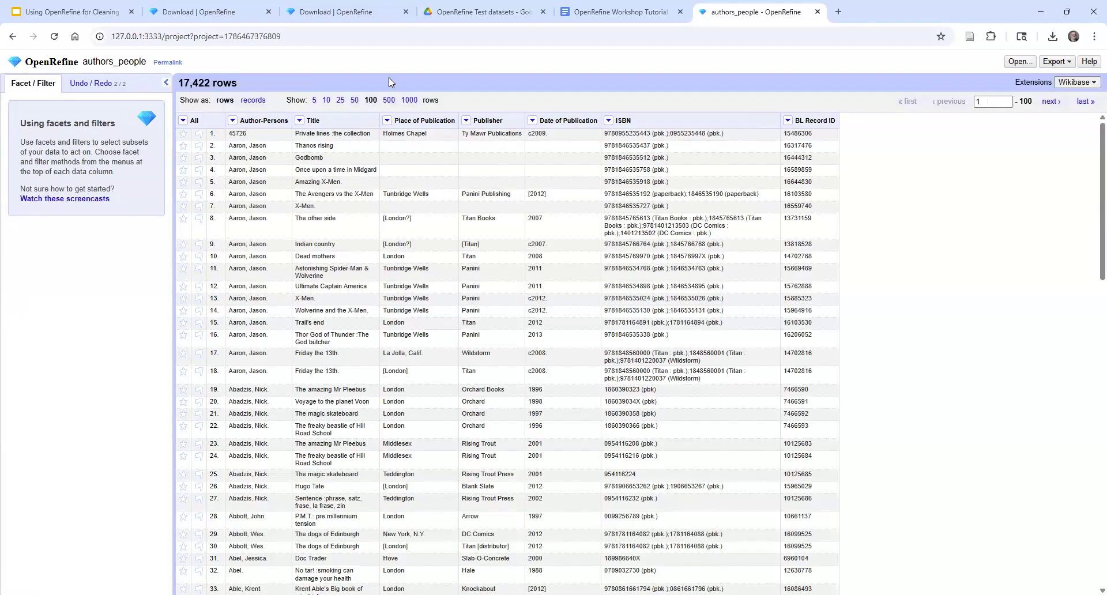
left_click(466, 120)
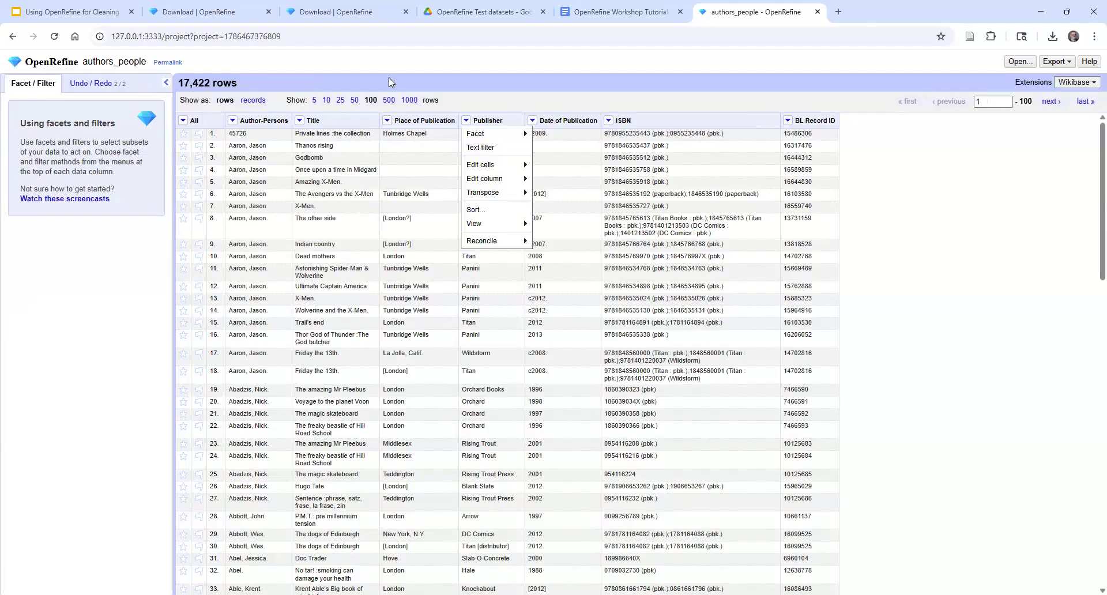
mouse_move(491, 166)
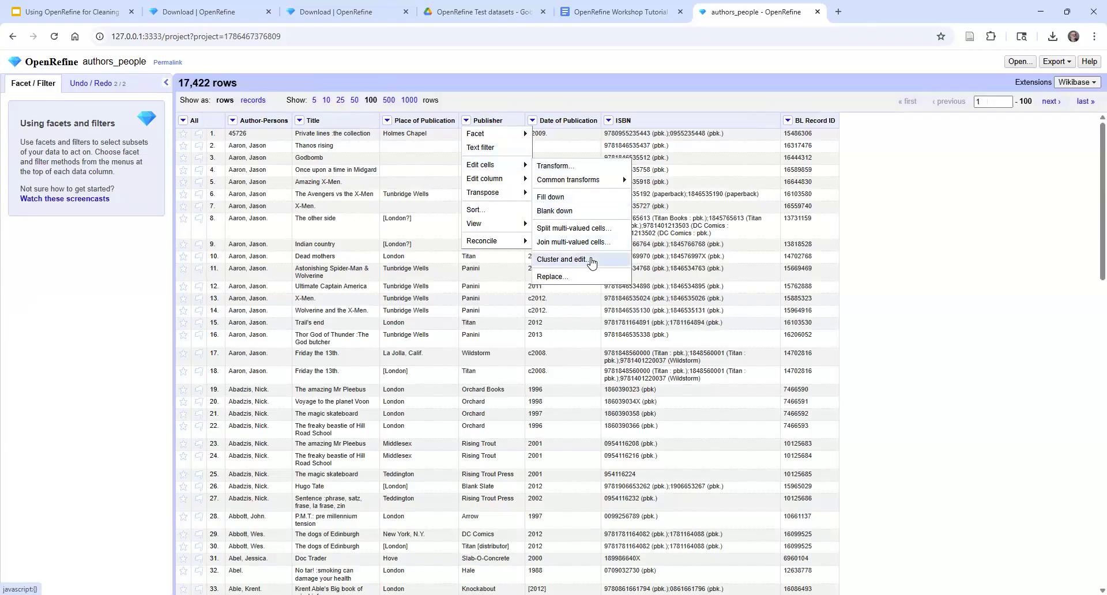
left_click(562, 261)
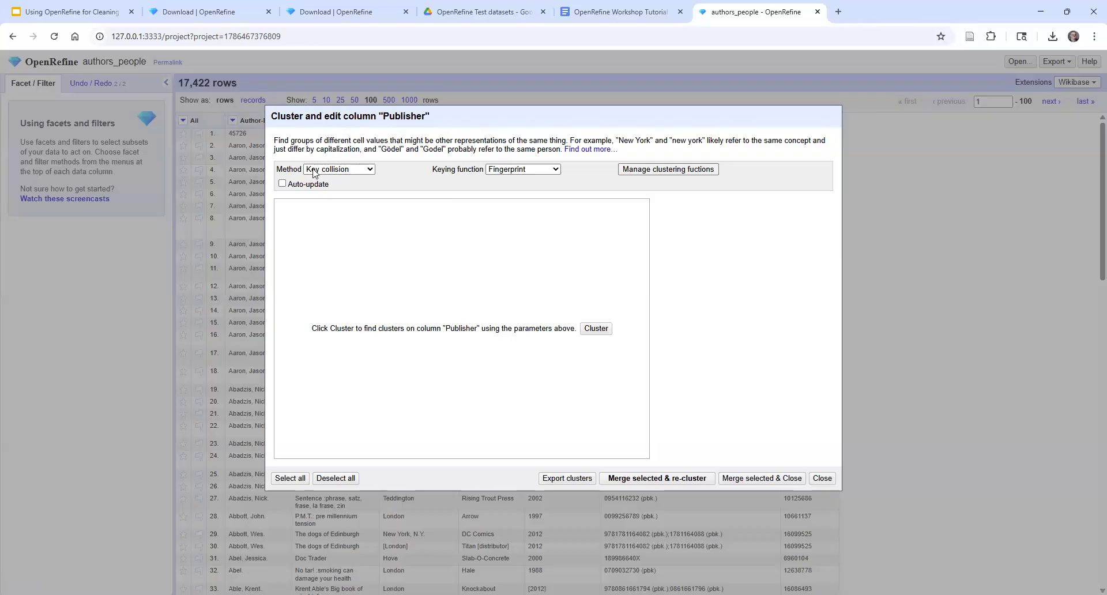
Look over the available clustering methods and keying functions, keeping Key collision with Fingerprint
left_click(367, 170)
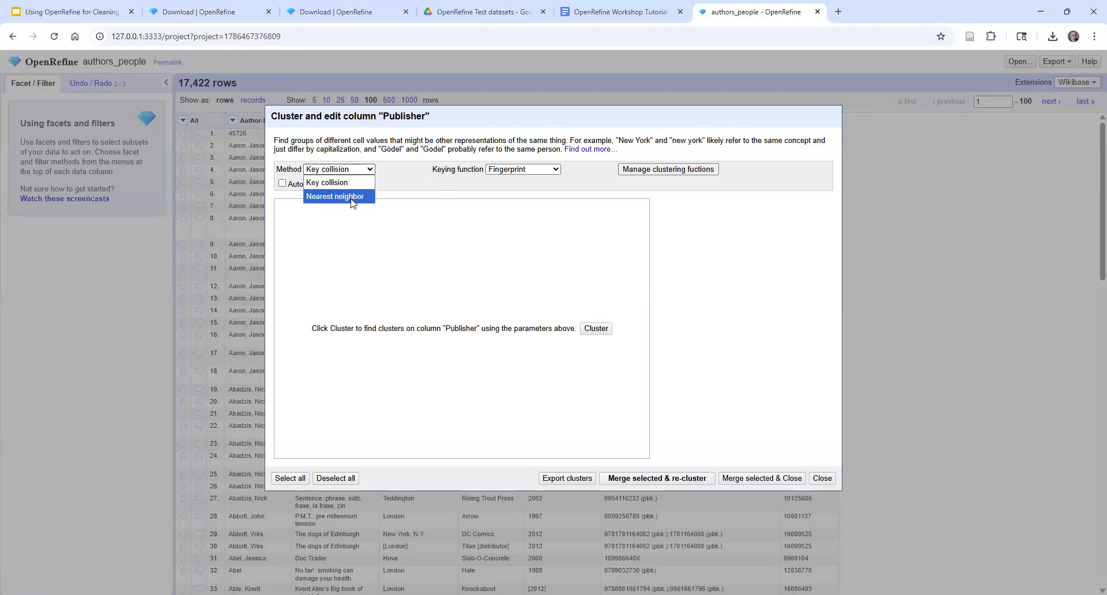
left_click(369, 169)
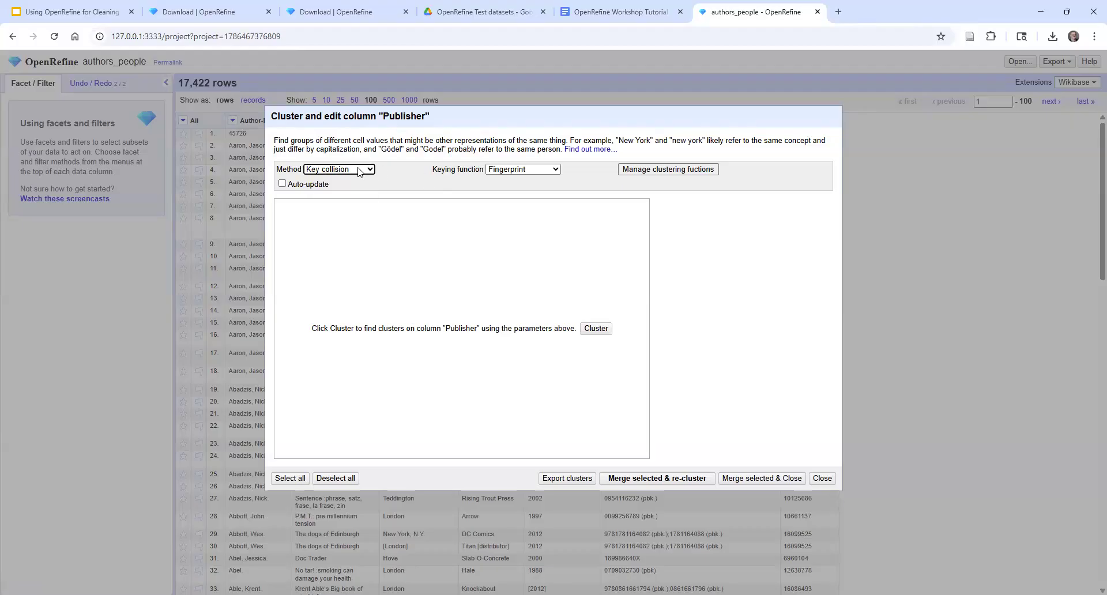
left_click(556, 169)
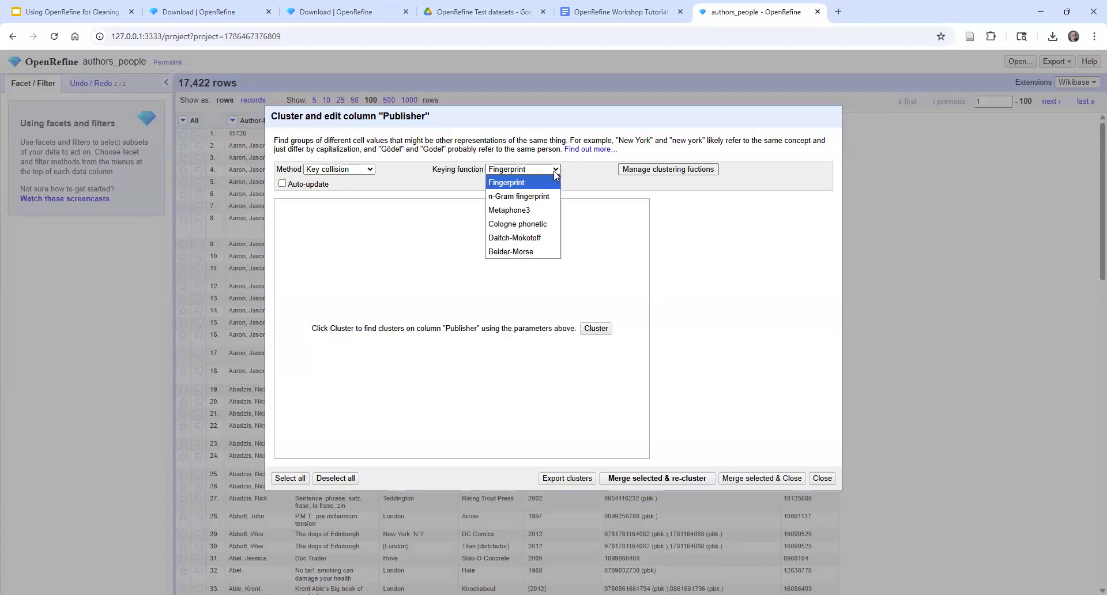
left_click(576, 165)
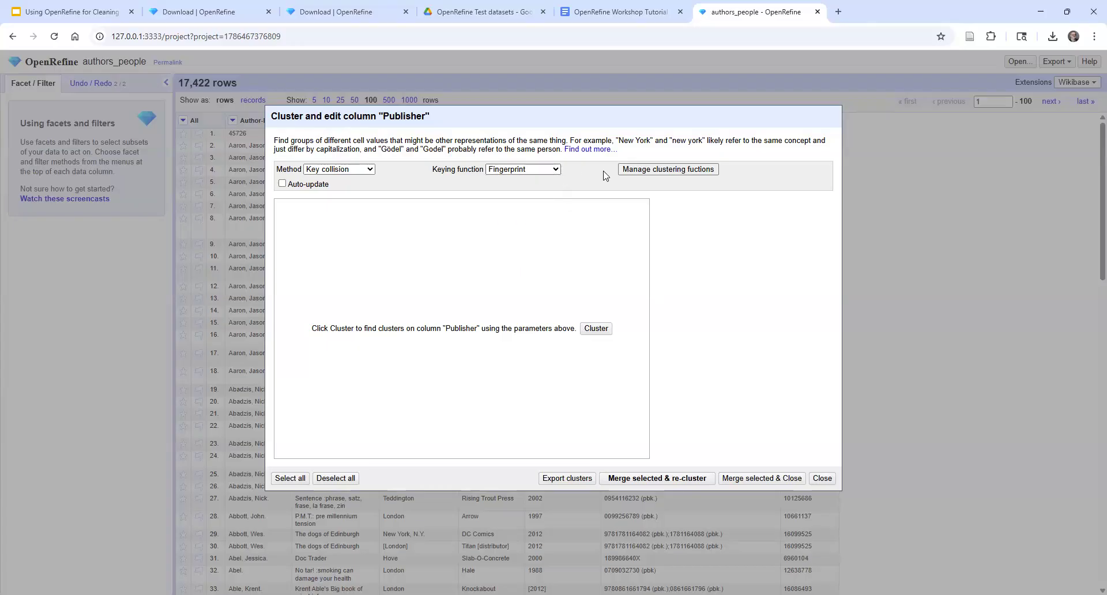
Open the linked OpenRefine manual on cluster and edit and read through its descriptions of the clustering methods
left_click(582, 150)
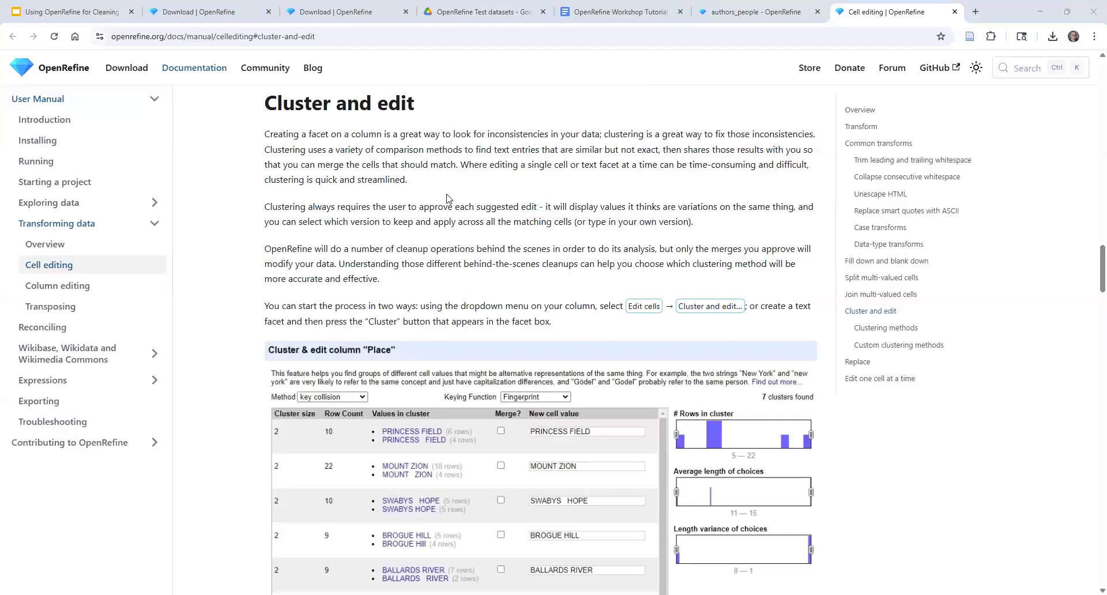
scroll(447, 220, "down", 1)
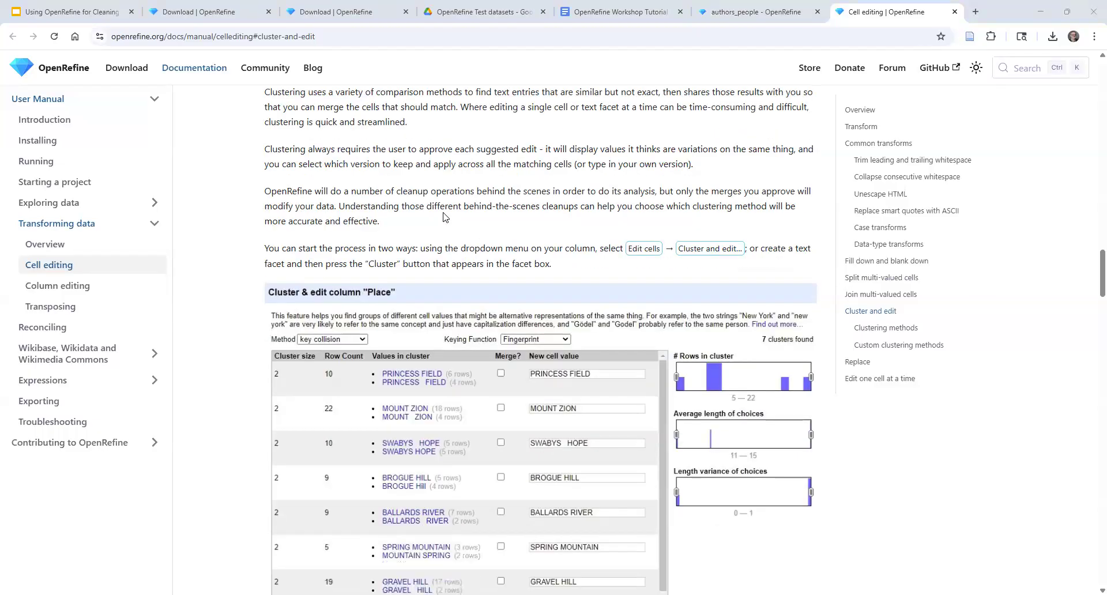
scroll(441, 202, "down", 8)
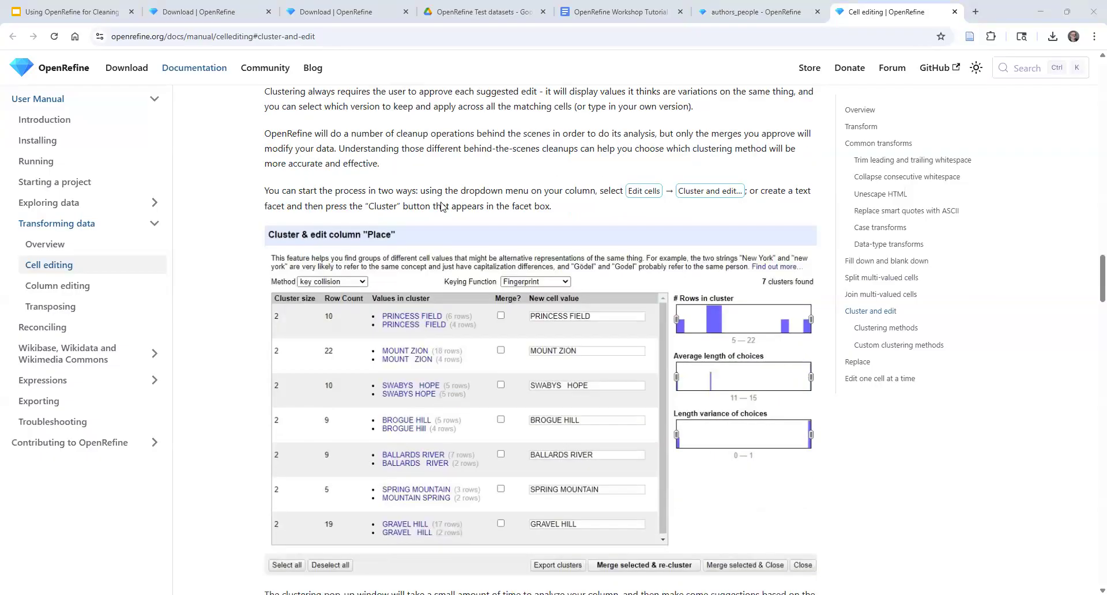
scroll(443, 207, "down", 2)
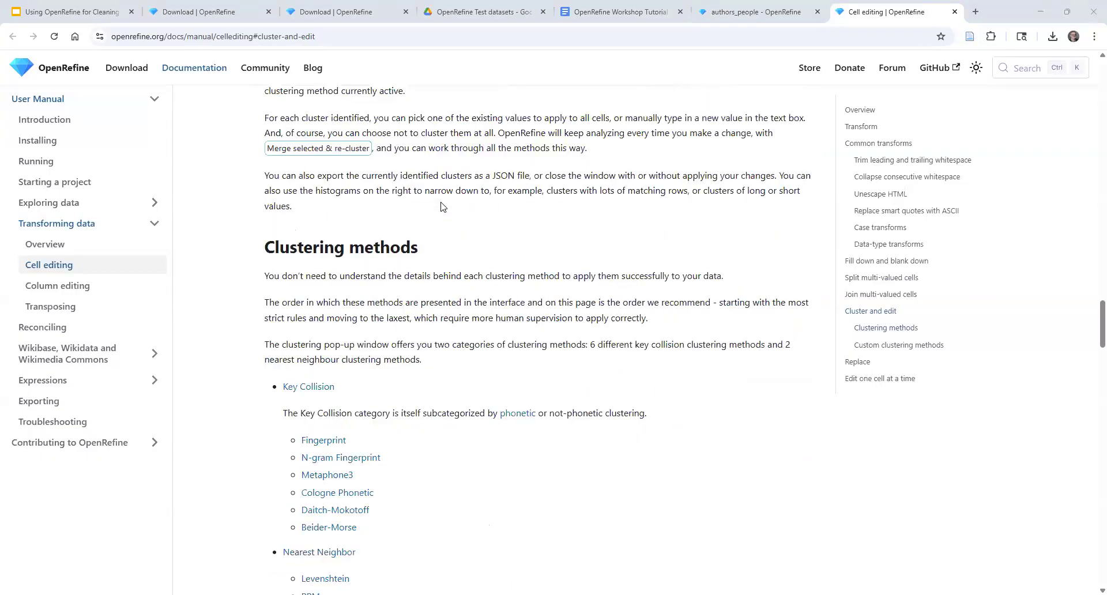
scroll(443, 209, "down", 1)
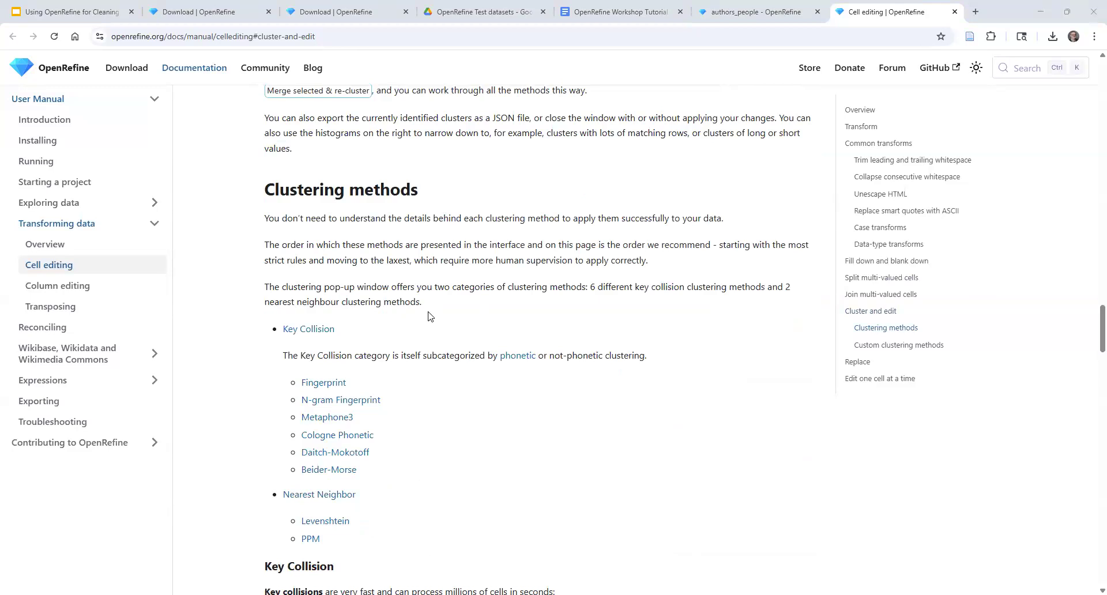
scroll(453, 305, "down", 1)
scroll(455, 305, "down", 4)
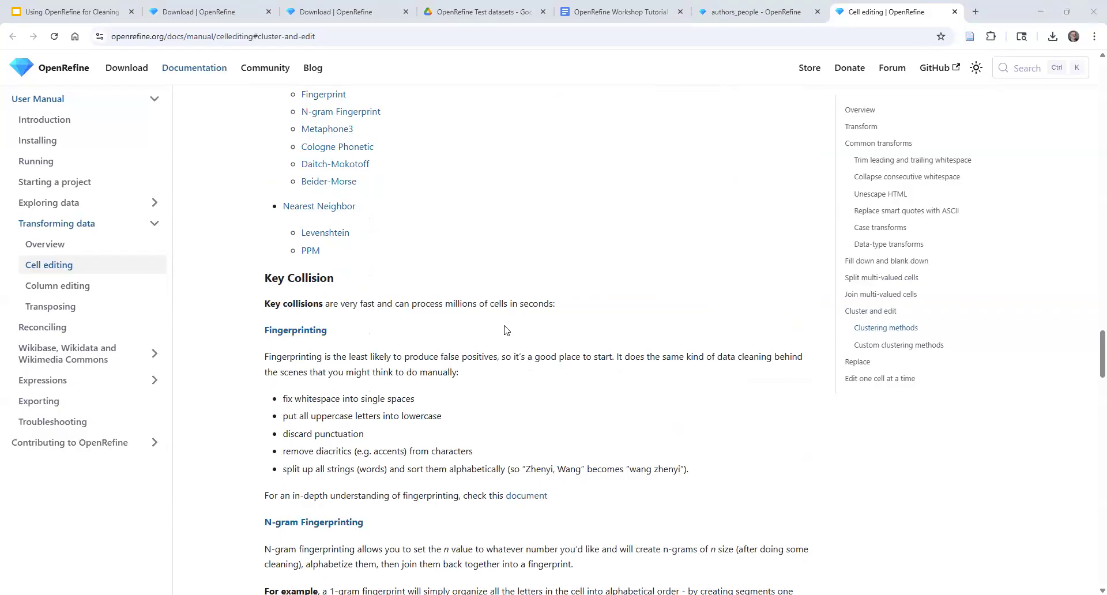
scroll(506, 330, "down", 3)
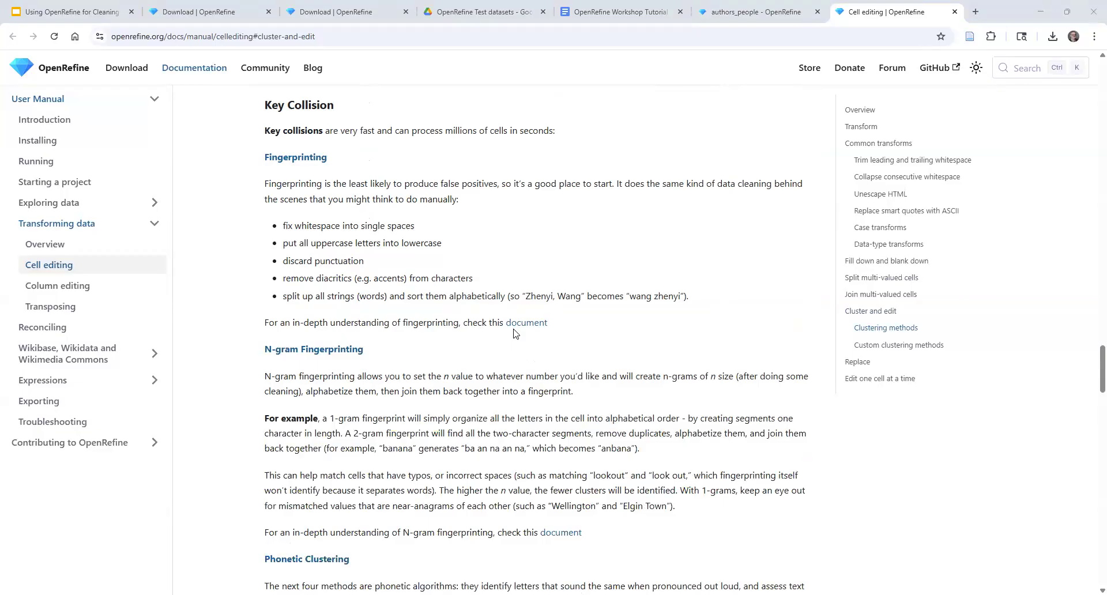
scroll(514, 333, "down", 4)
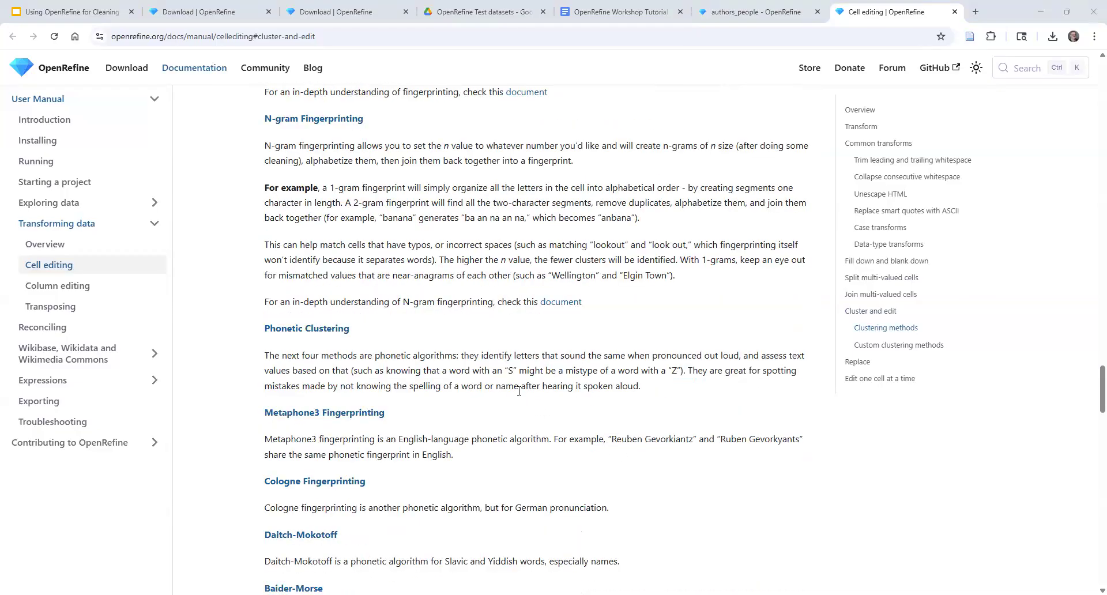
scroll(519, 390, "down", 2)
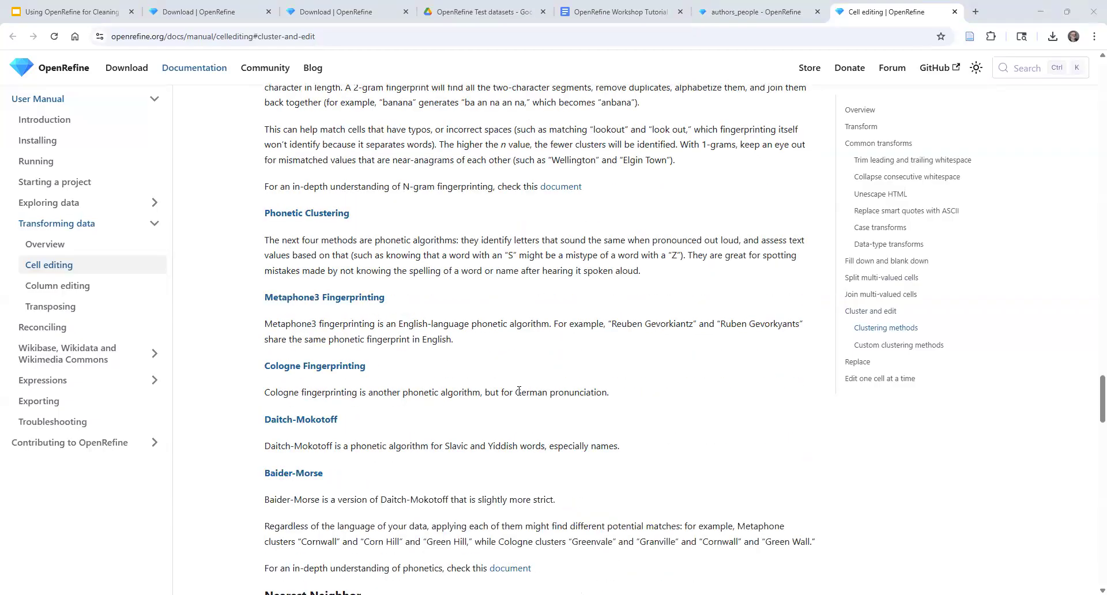
scroll(519, 391, "up", 15)
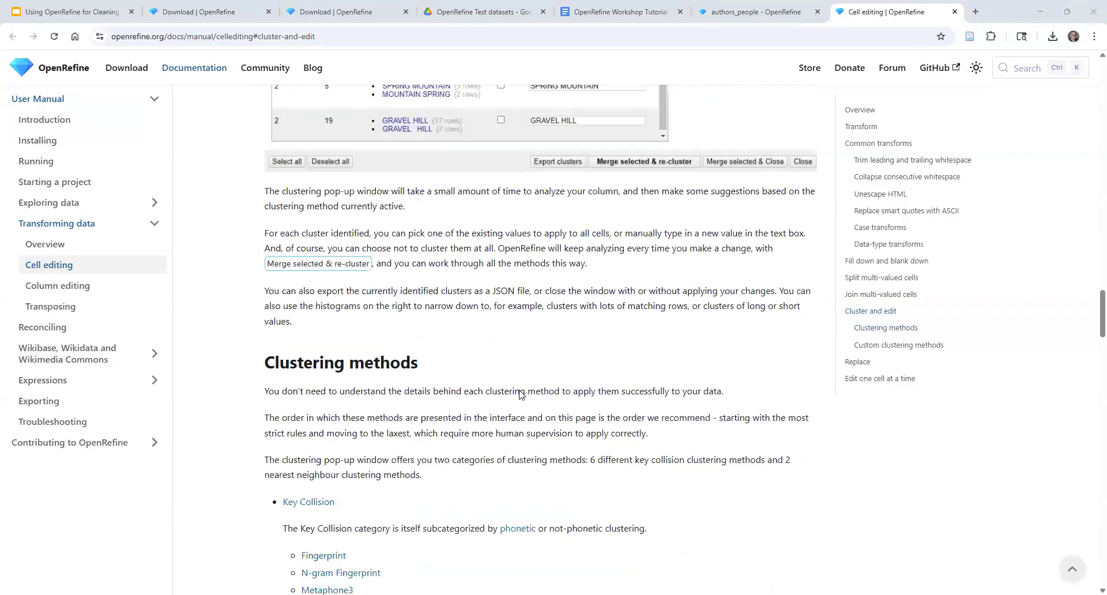
scroll(521, 394, "up", 5)
scroll(521, 394, "up", 3)
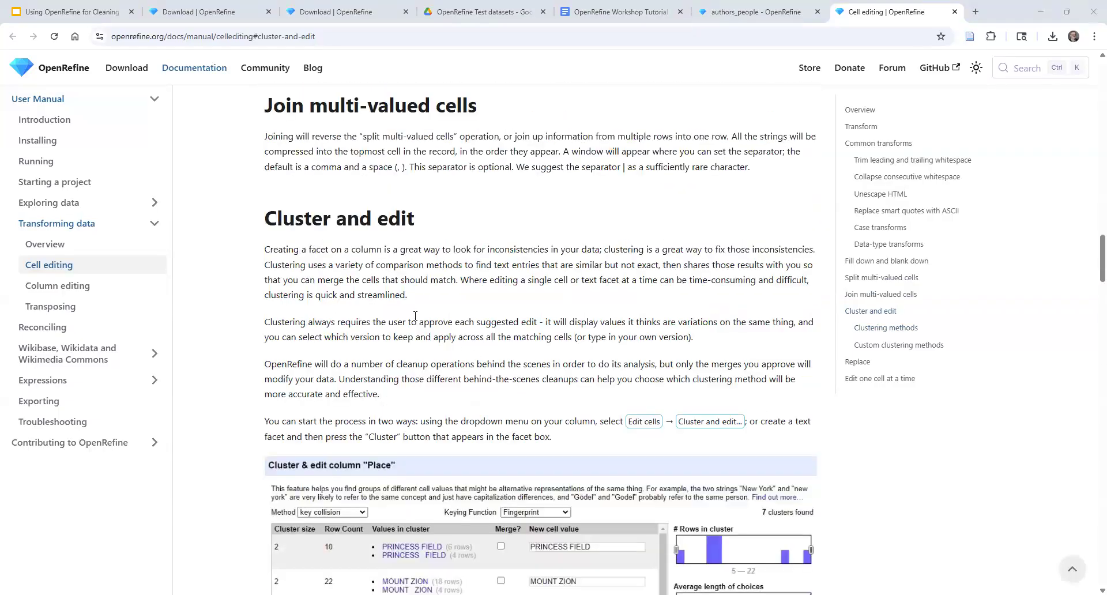
Return to the authors_people project, cluster the Publisher values using Key collision with Fingerprint, and review the suggested clusters
left_click(730, 20)
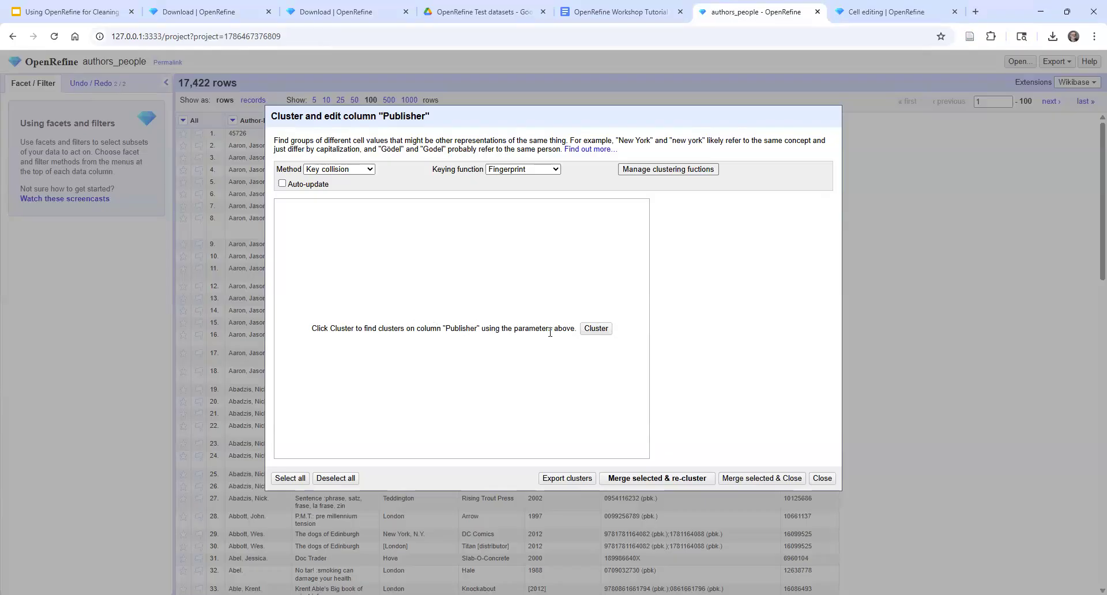
left_click(596, 328)
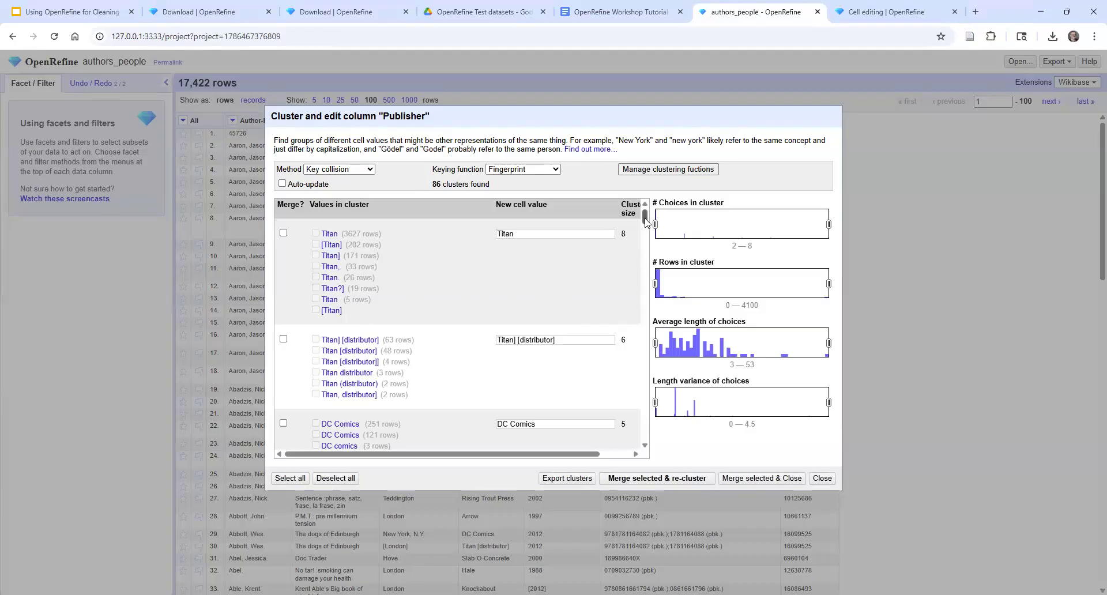
mouse_move(646, 232)
left_mouse_down()
mouse_move(646, 443)
mouse_move(644, 215)
left_mouse_up()
mouse_move(436, 244)
scroll(453, 247, "down", 1)
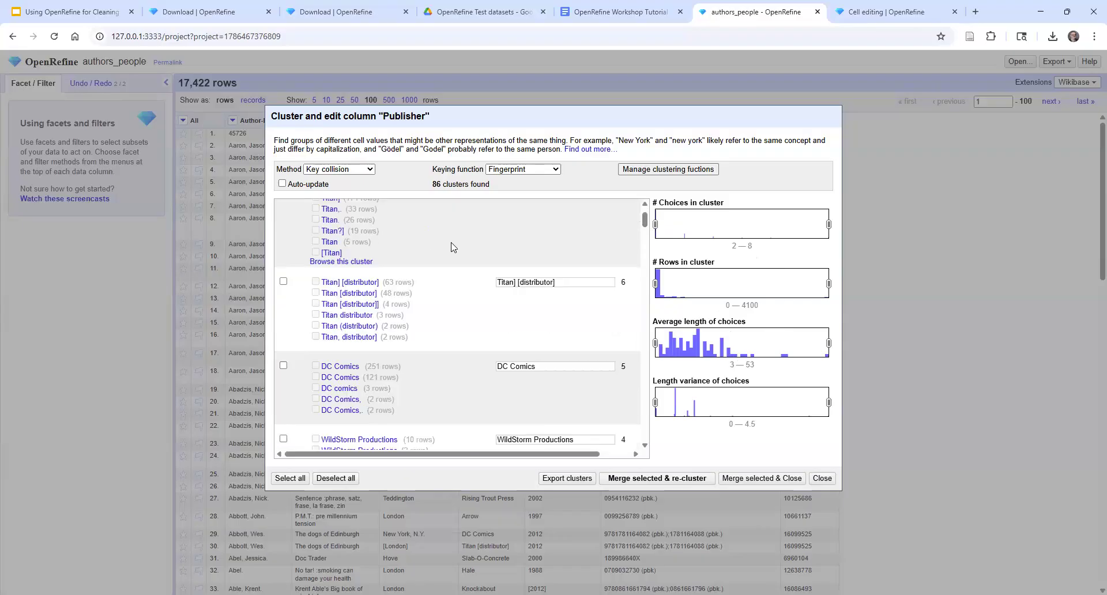
scroll(454, 247, "down", 3)
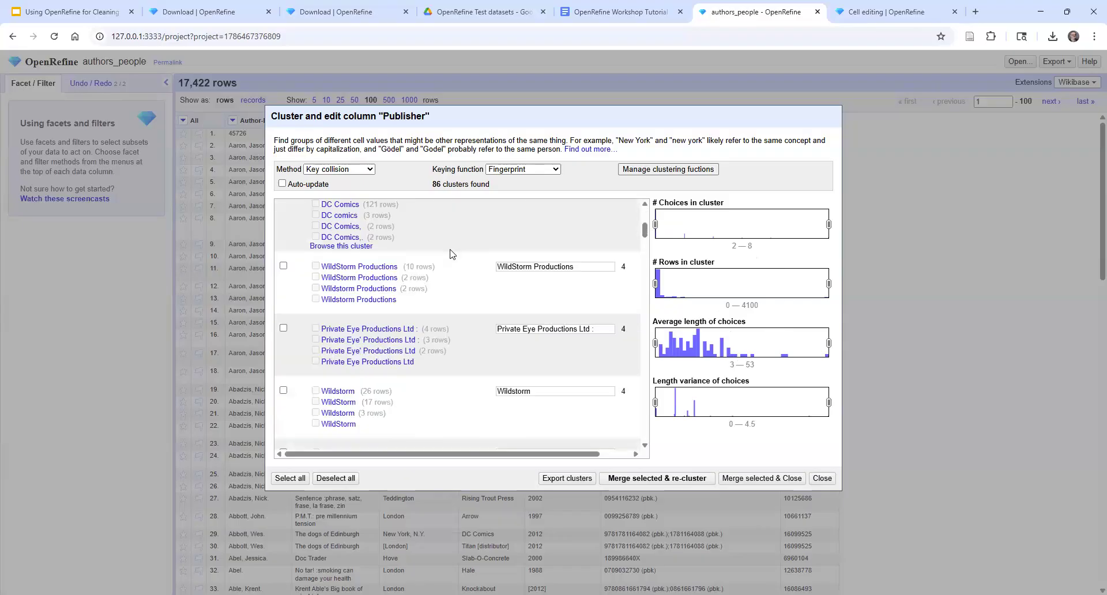
scroll(452, 254, "down", 2)
scroll(448, 259, "up", 6)
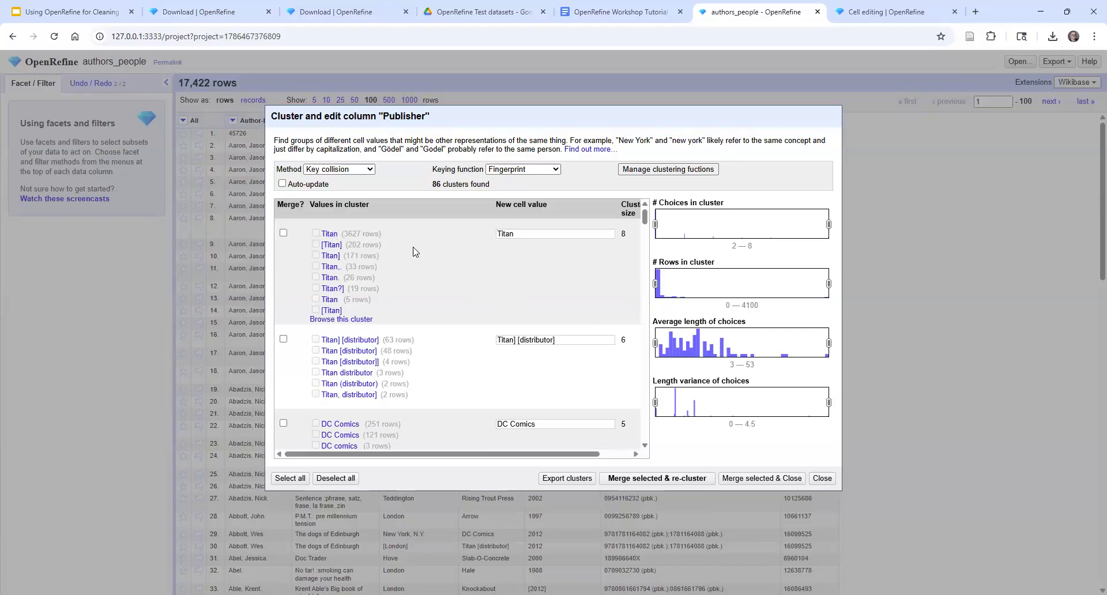
Merge the Titan, Titan Books, both distributor variants and "Titan Books in association with 2000 AD" clusters under their suggested values and re-cluster
left_click(283, 233)
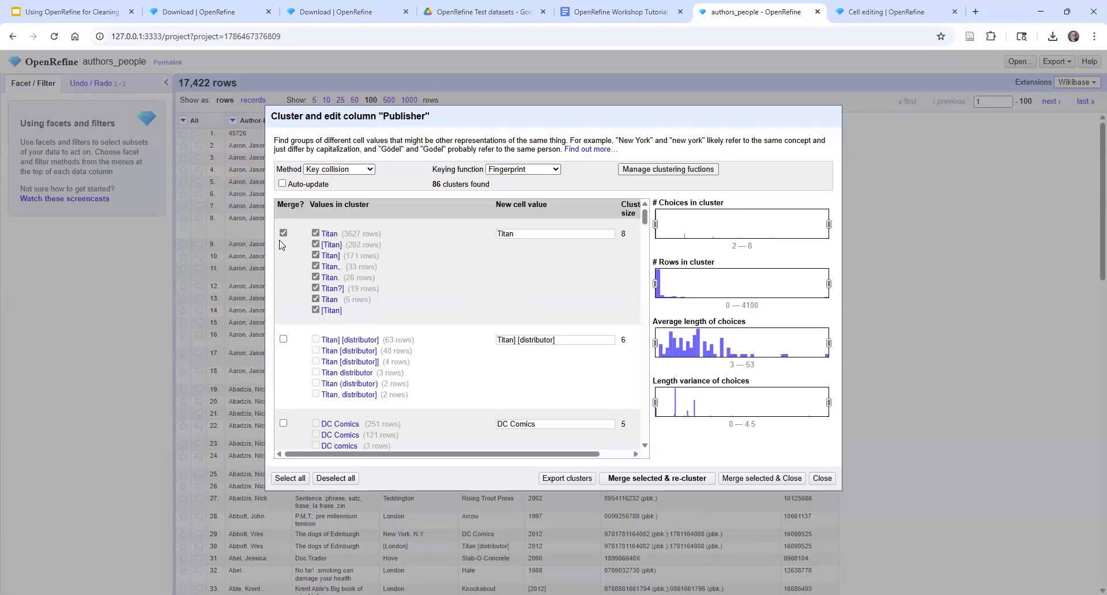
left_click(283, 340)
scroll(425, 297, "down", 2)
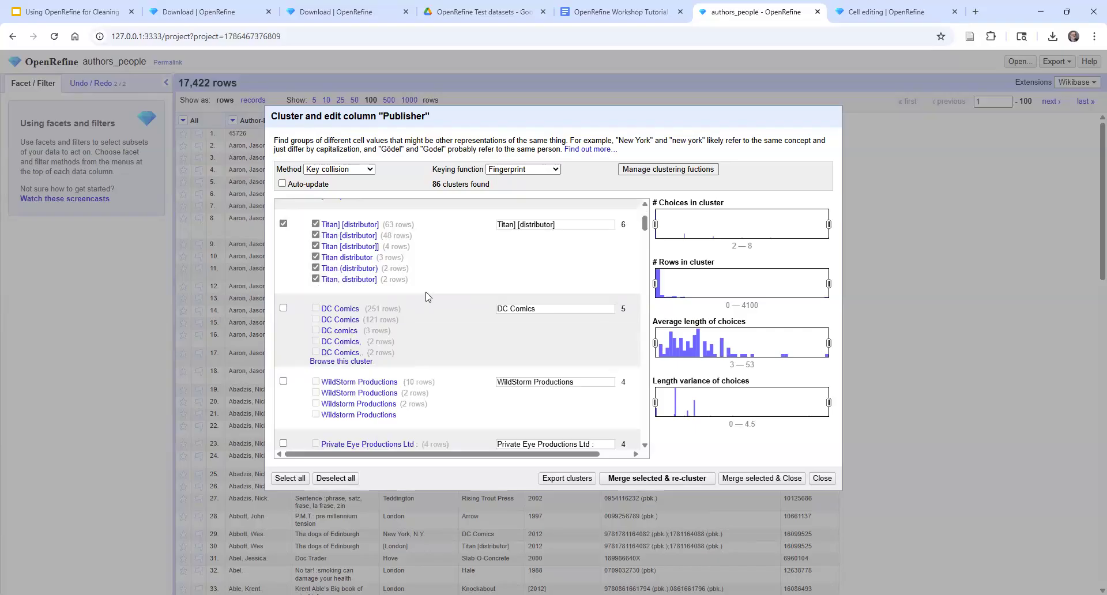
scroll(434, 345, "down", 5)
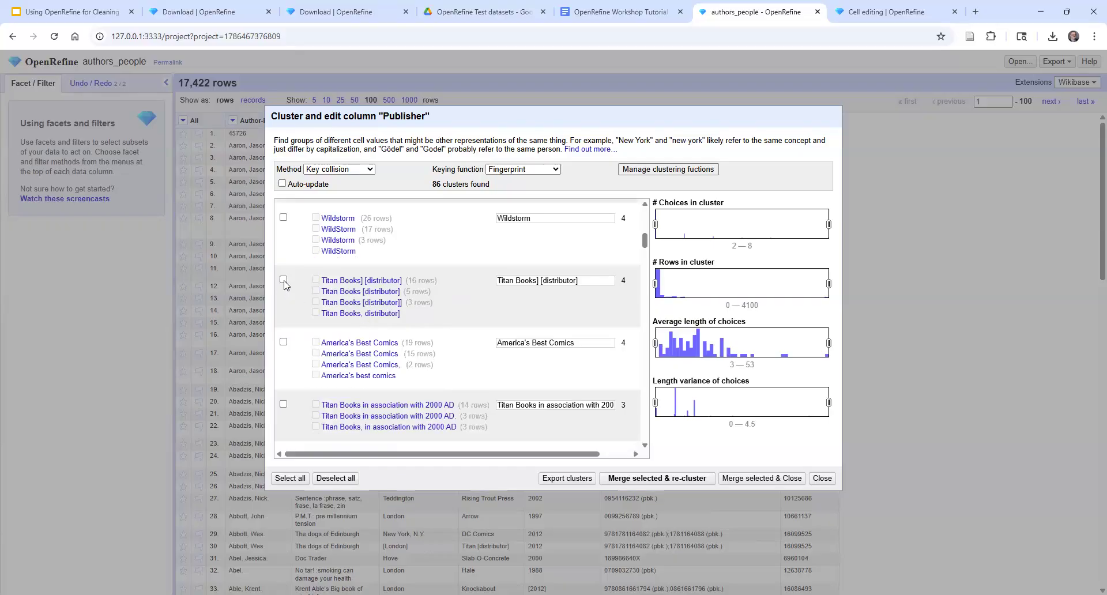
left_click(283, 280)
scroll(474, 321, "down", 1)
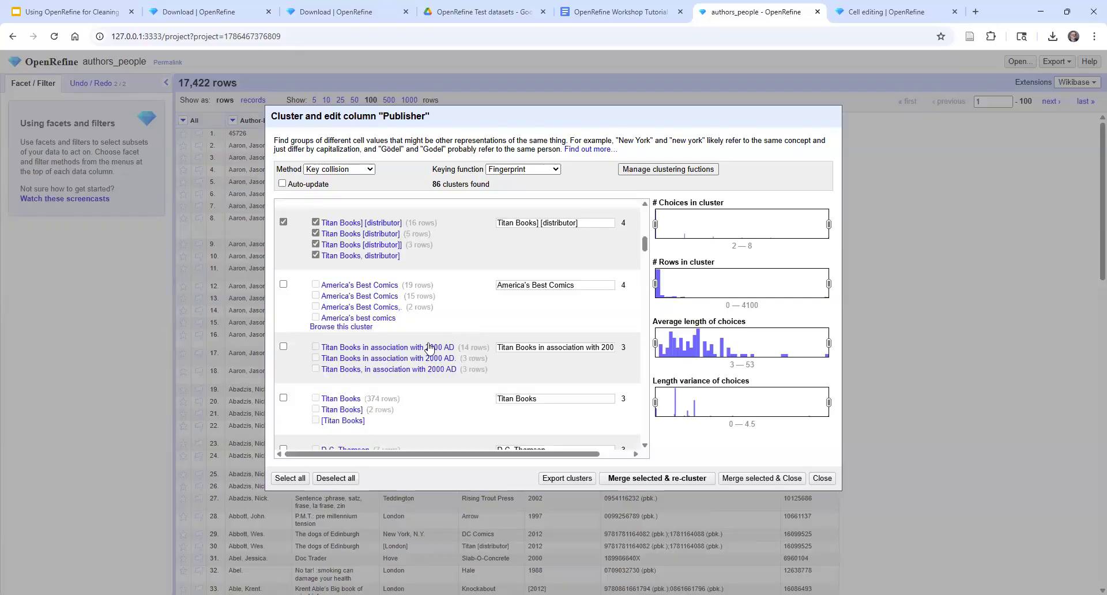
left_click(284, 347)
left_click(284, 398)
scroll(450, 353, "down", 2)
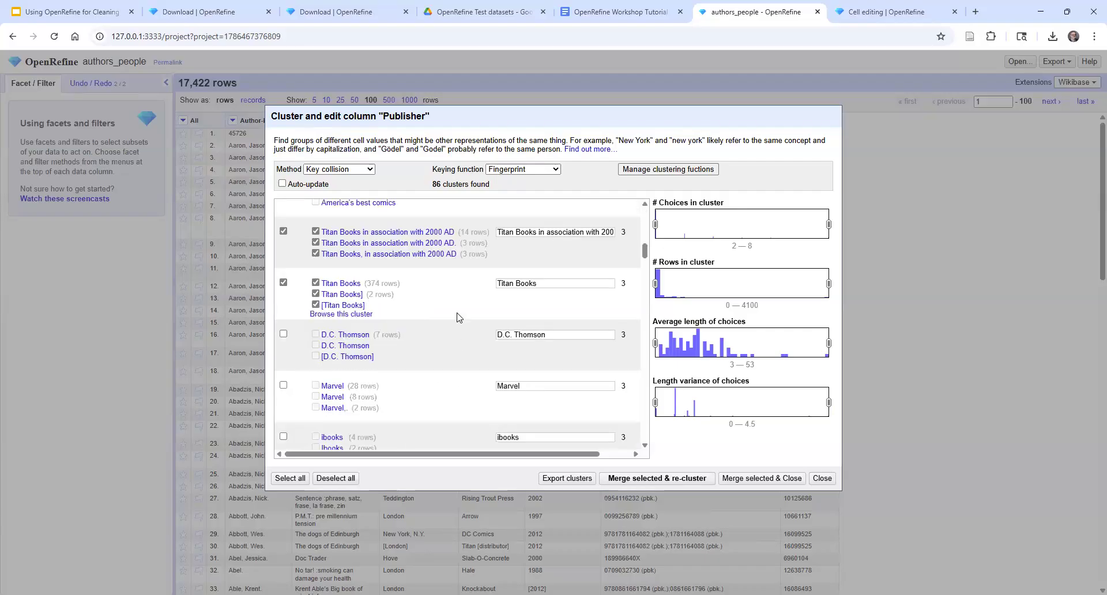
scroll(459, 318, "down", 2)
scroll(455, 321, "down", 1)
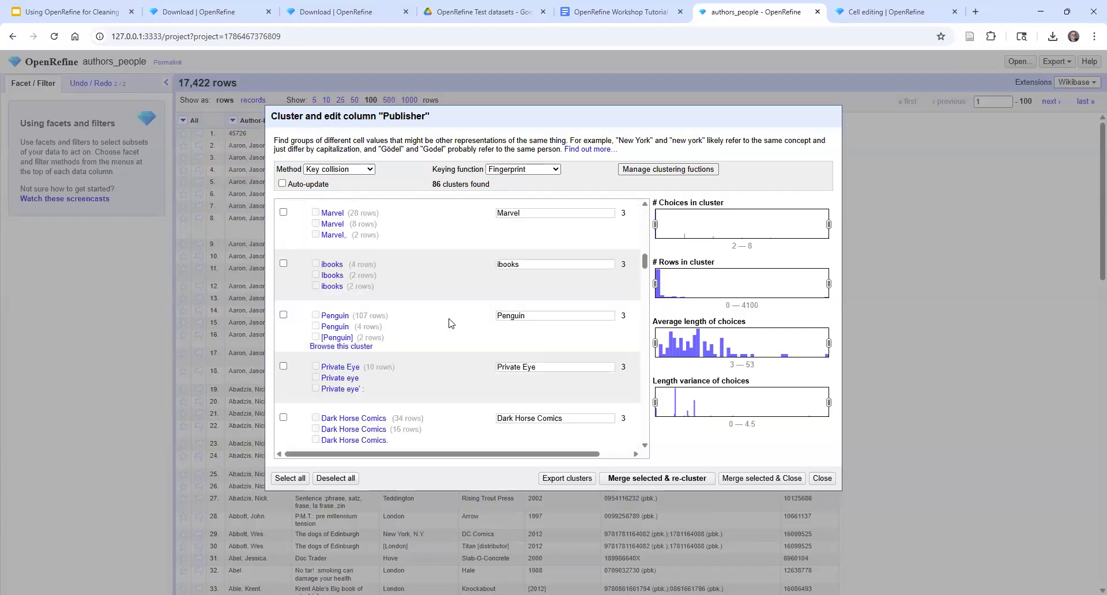
scroll(644, 273, "up", 8)
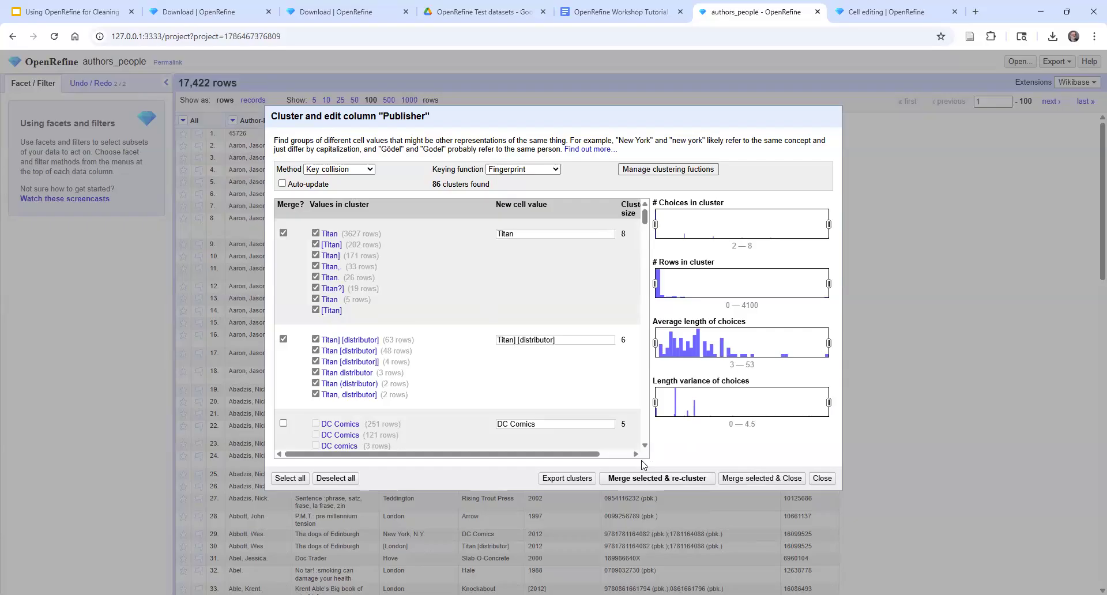
left_click(668, 478)
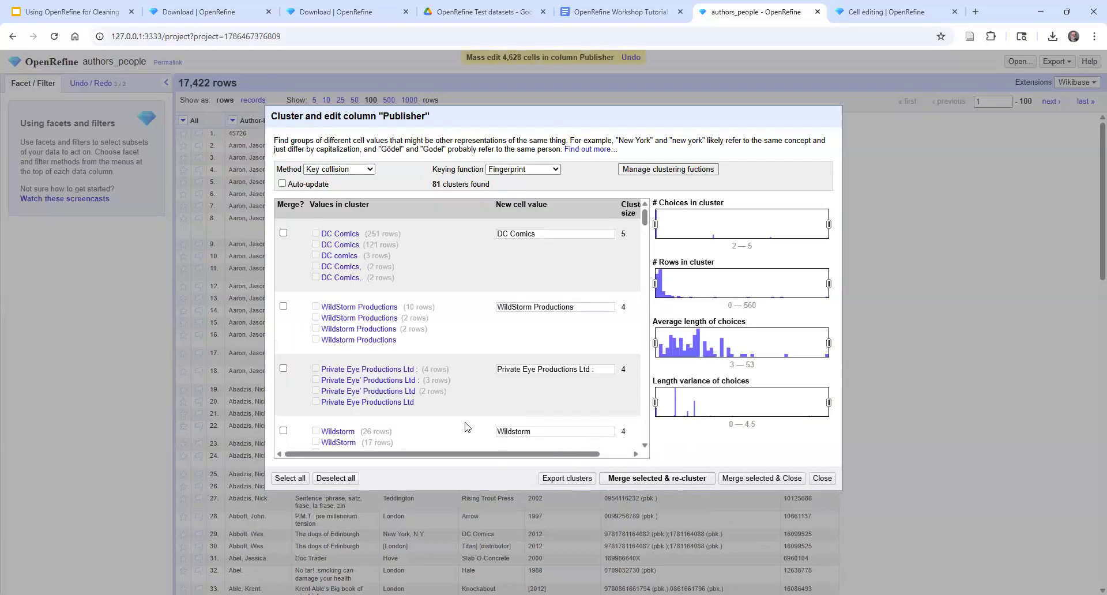
Review the remaining Publisher clusters and close the clustering dialog without merging more values
left_click_drag(645, 222, 604, 223)
mouse_move(428, 235)
scroll(437, 237, "down", 3)
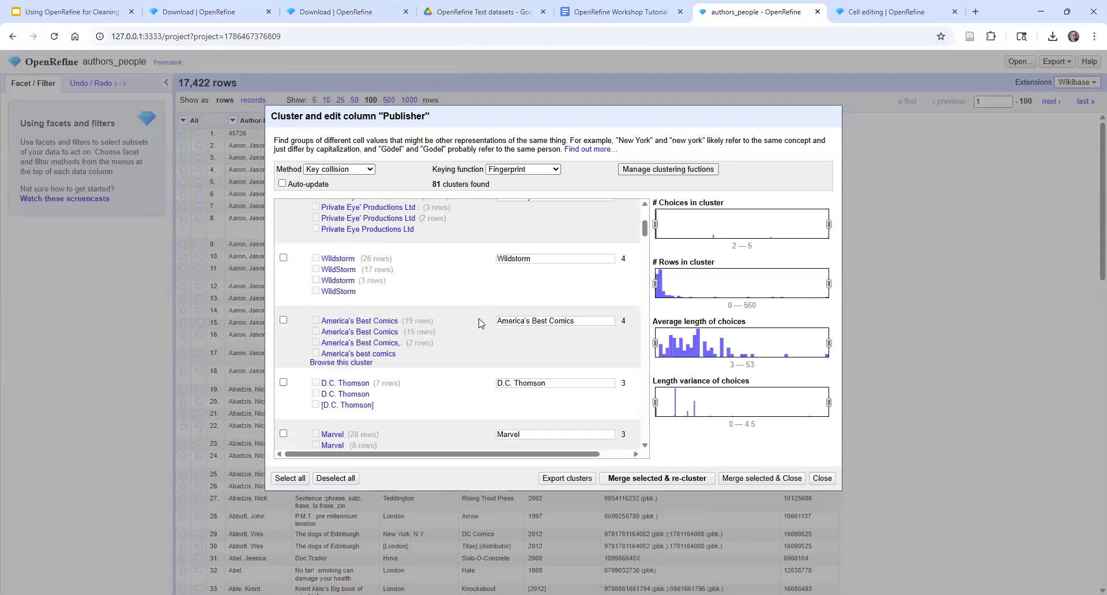
scroll(473, 319, "down", 2)
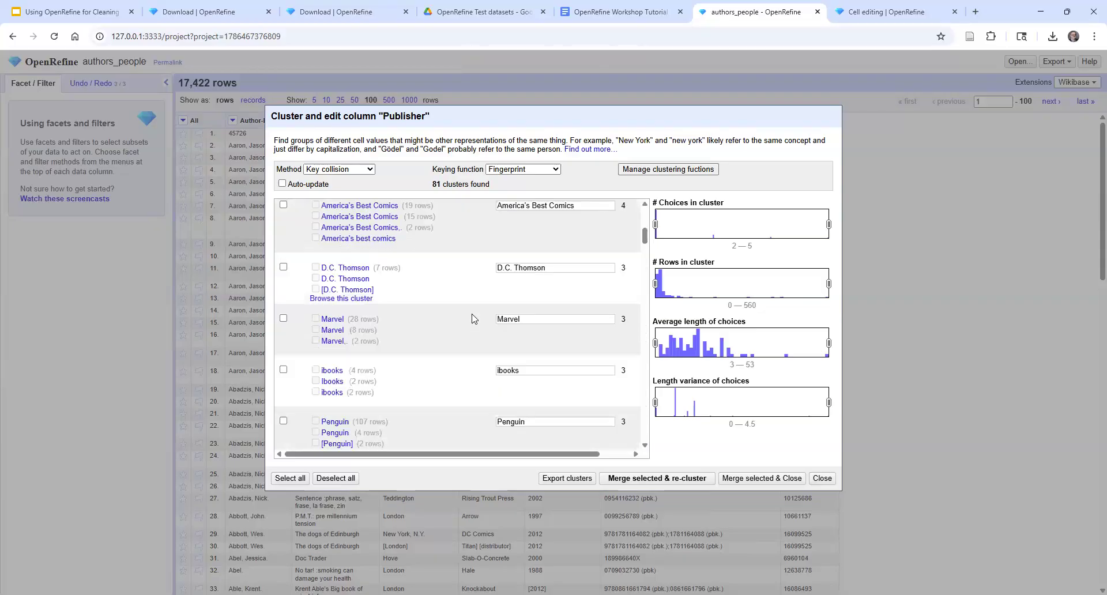
scroll(472, 319, "up", 5)
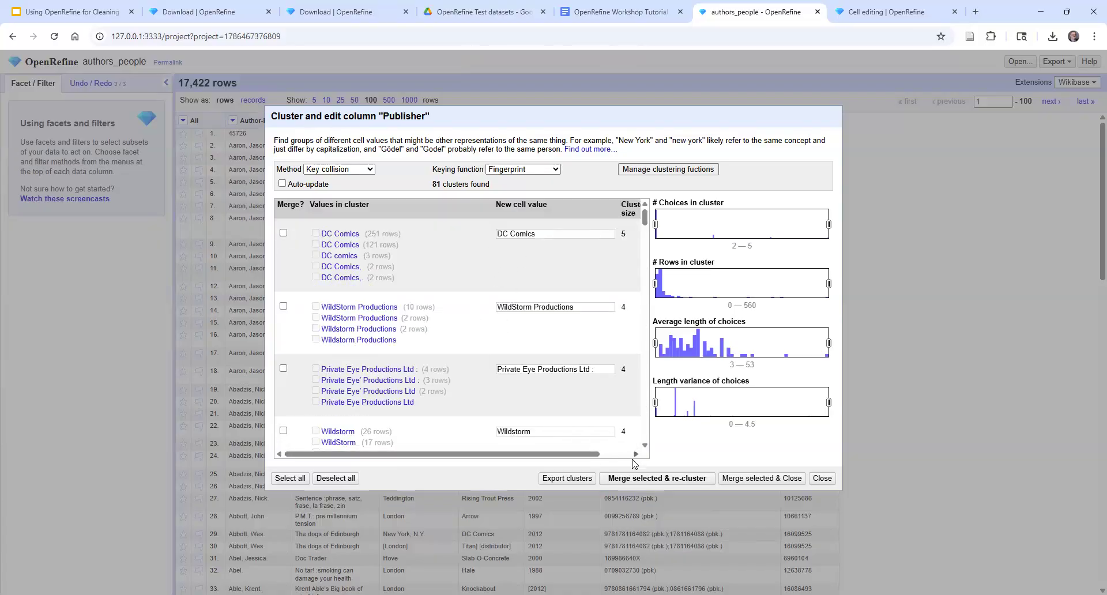
left_click(822, 479)
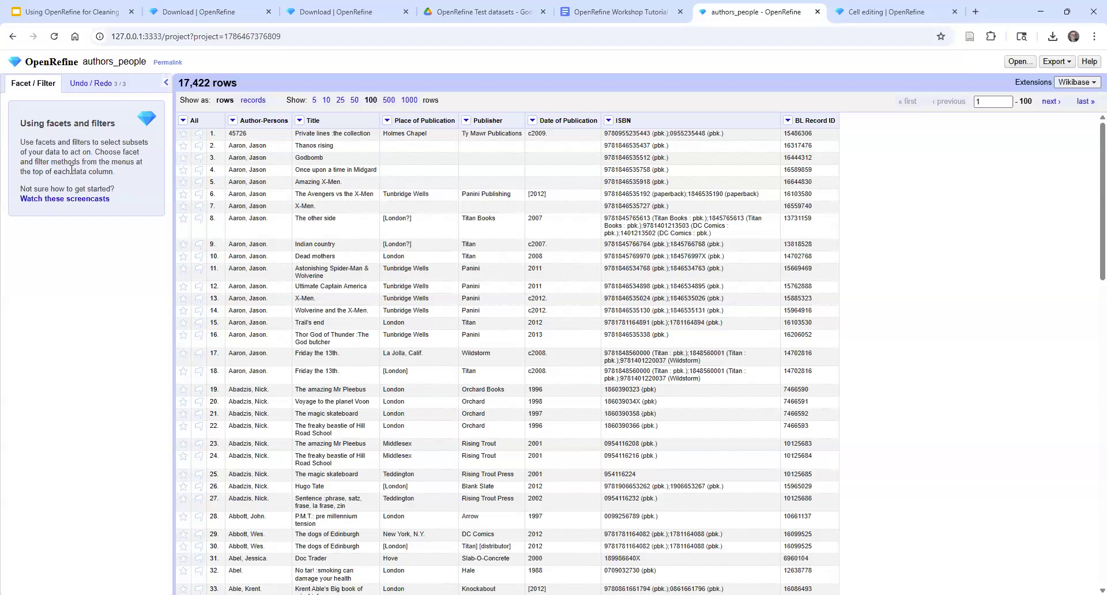
Revert the project history to "Mass edit 3 cells in column Publisher", filter the history for "titan", and return to the facets view
left_click(86, 85)
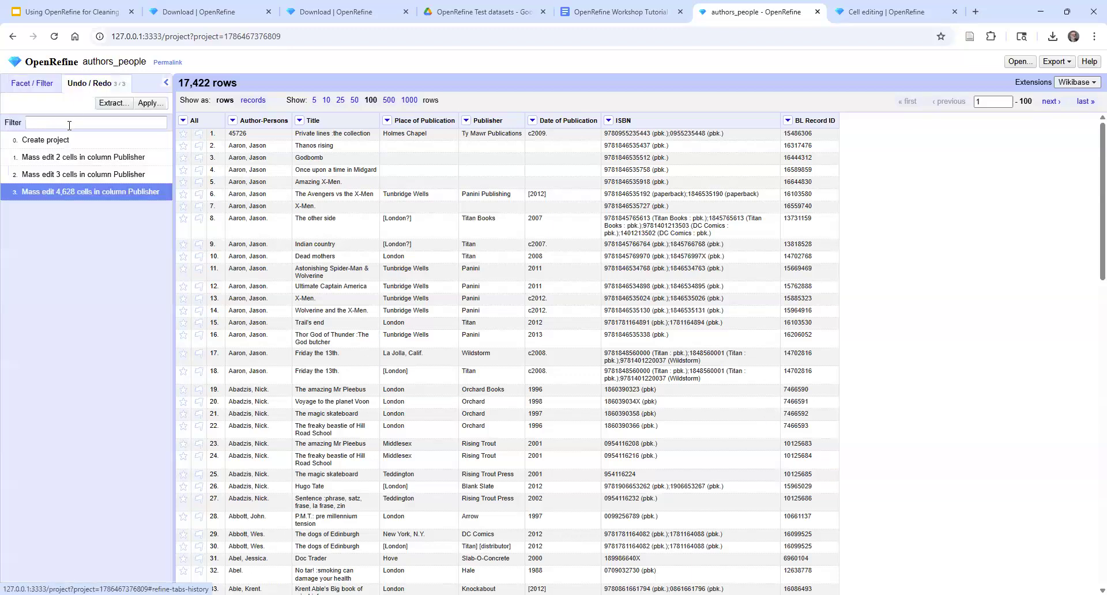
left_click(76, 176)
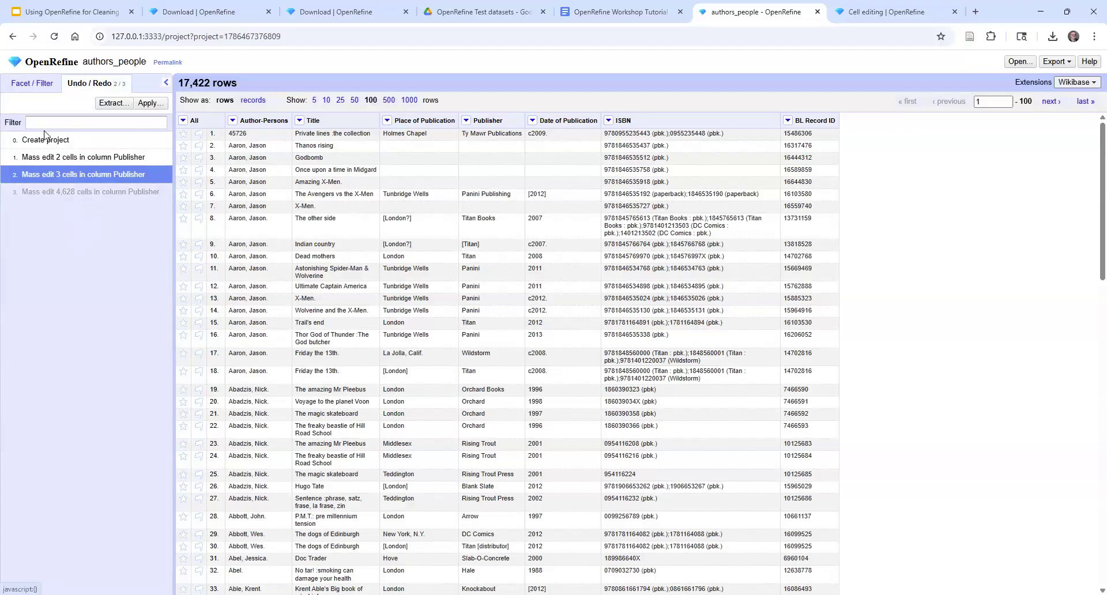
left_click(63, 122)
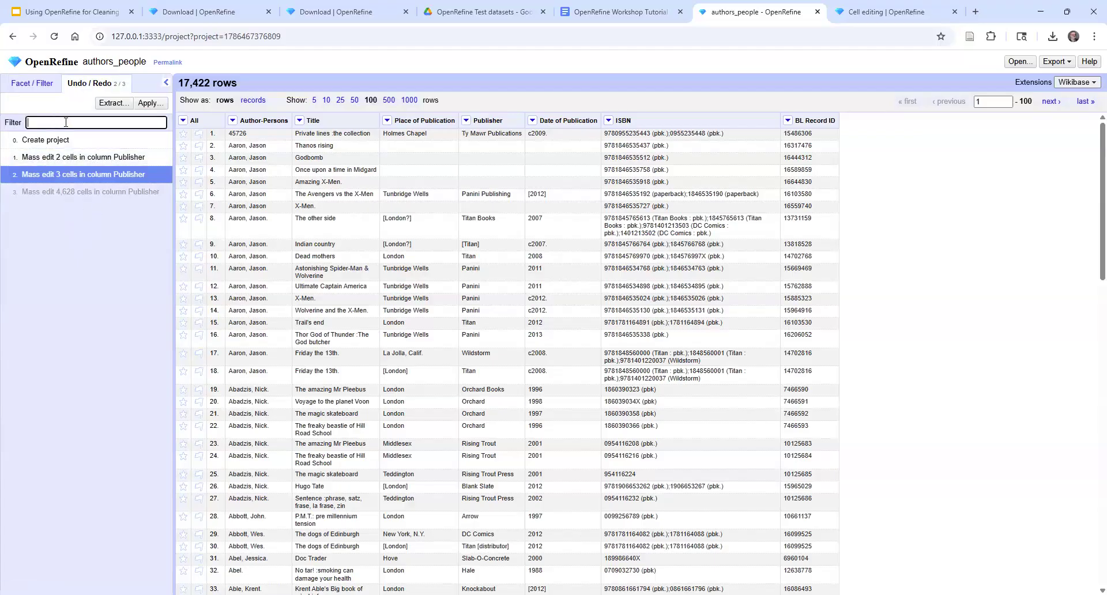
type("titan")
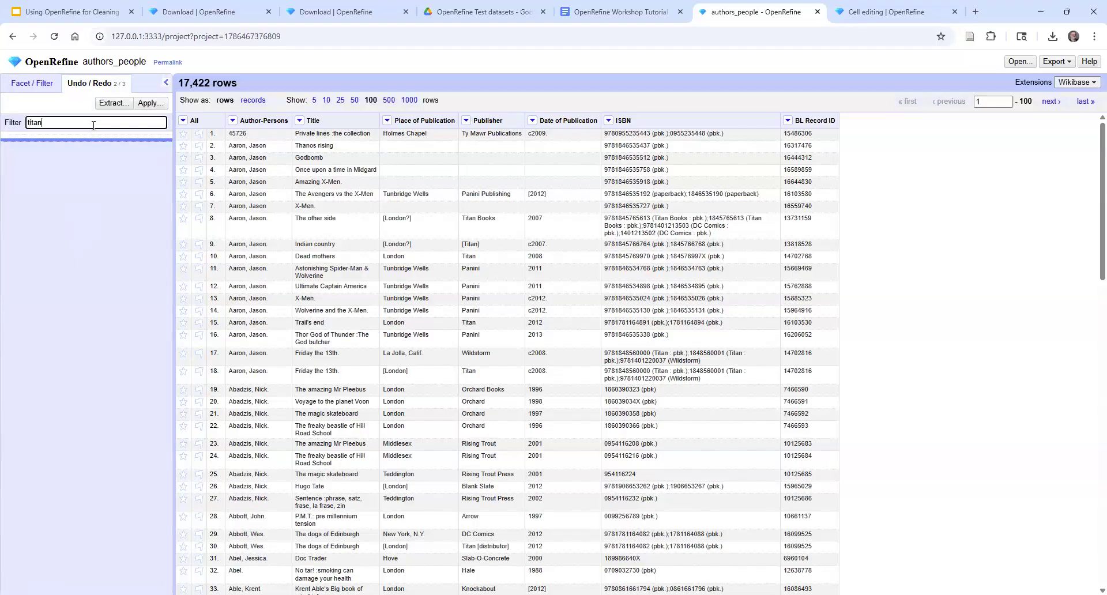
left_click(32, 85)
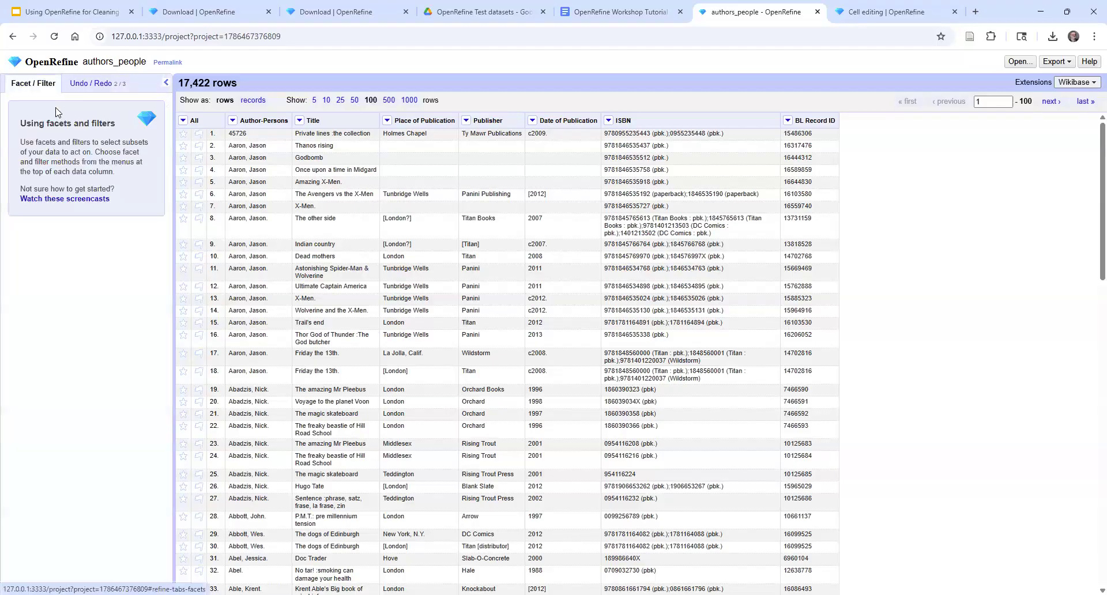
left_click(95, 85)
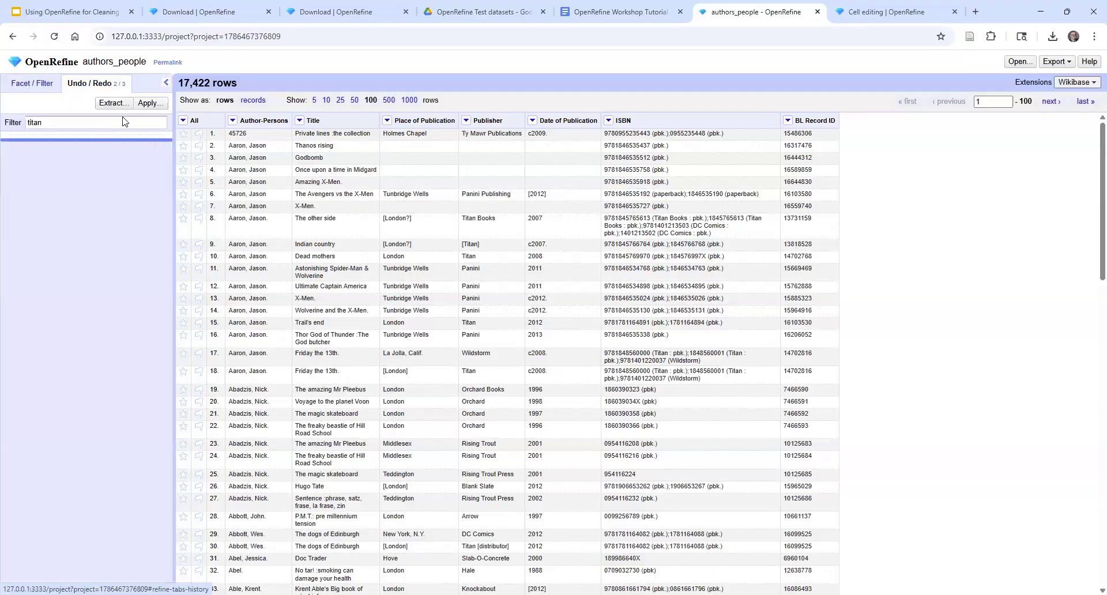
left_click(32, 84)
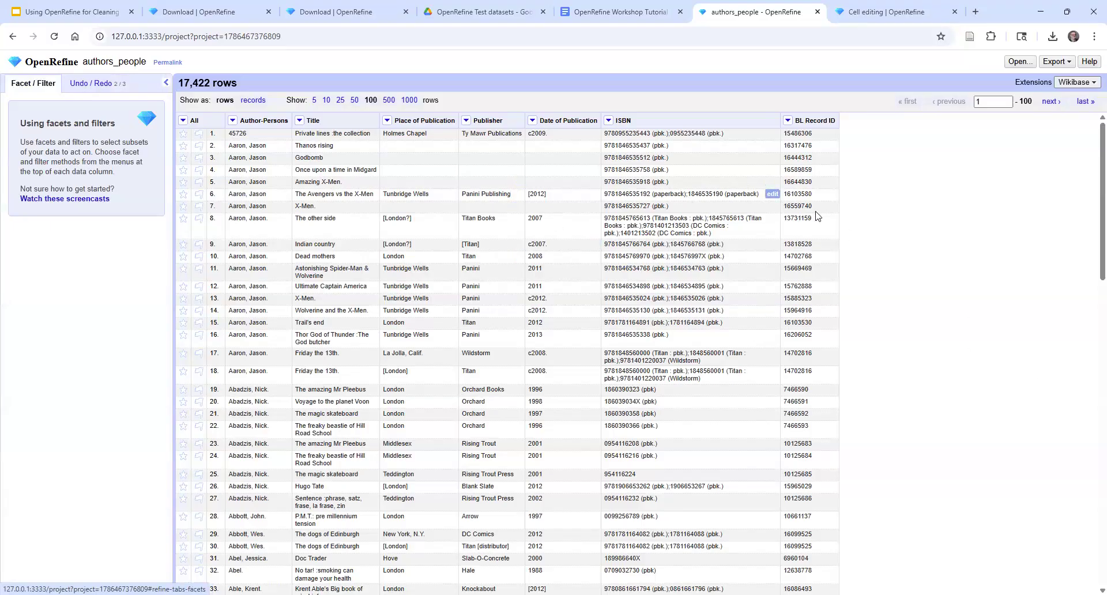
Cluster the Publisher column's values again using the Key collision method with the Fingerprint keying function
left_click(466, 121)
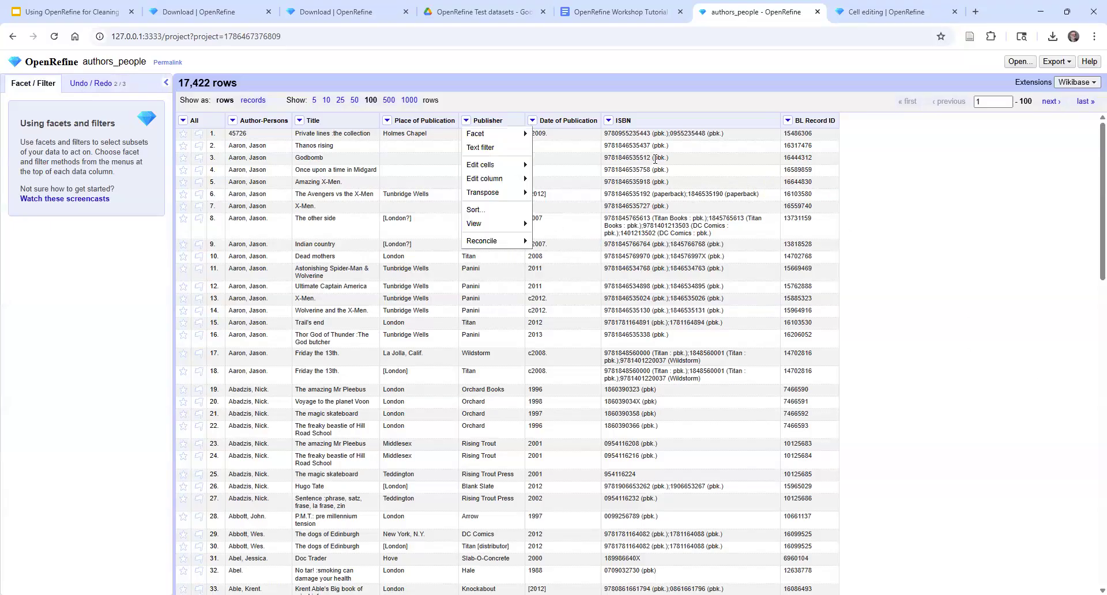
mouse_move(475, 133)
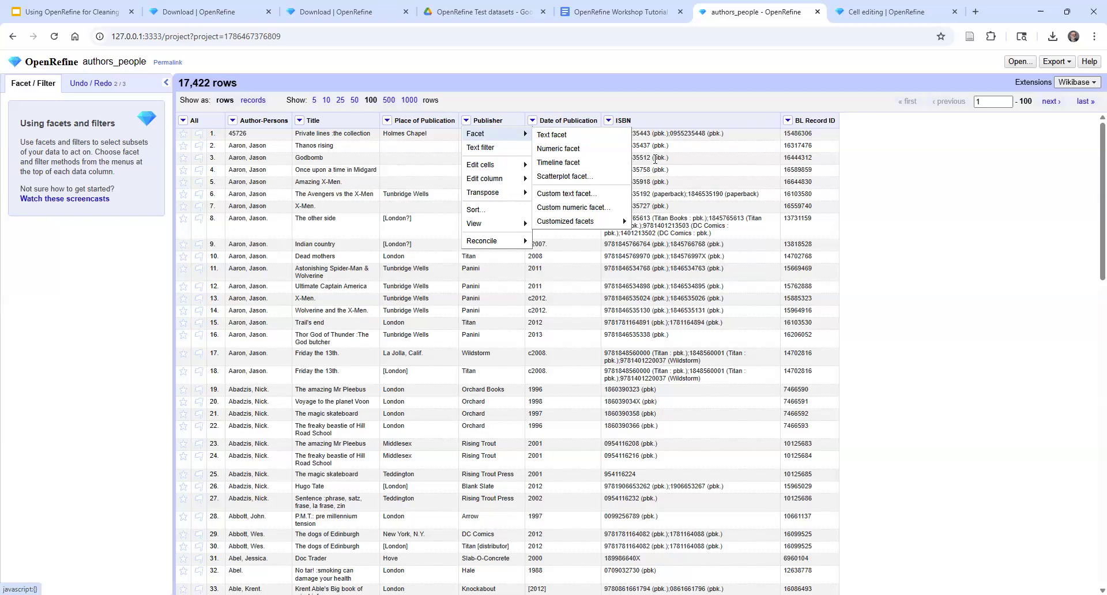
mouse_move(487, 165)
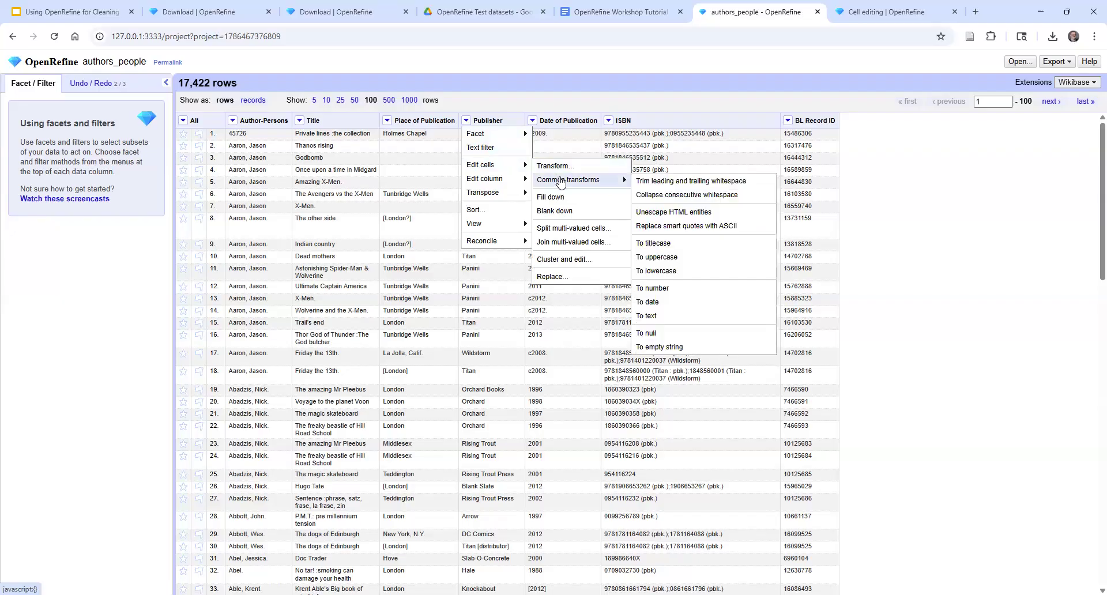
left_click(570, 261)
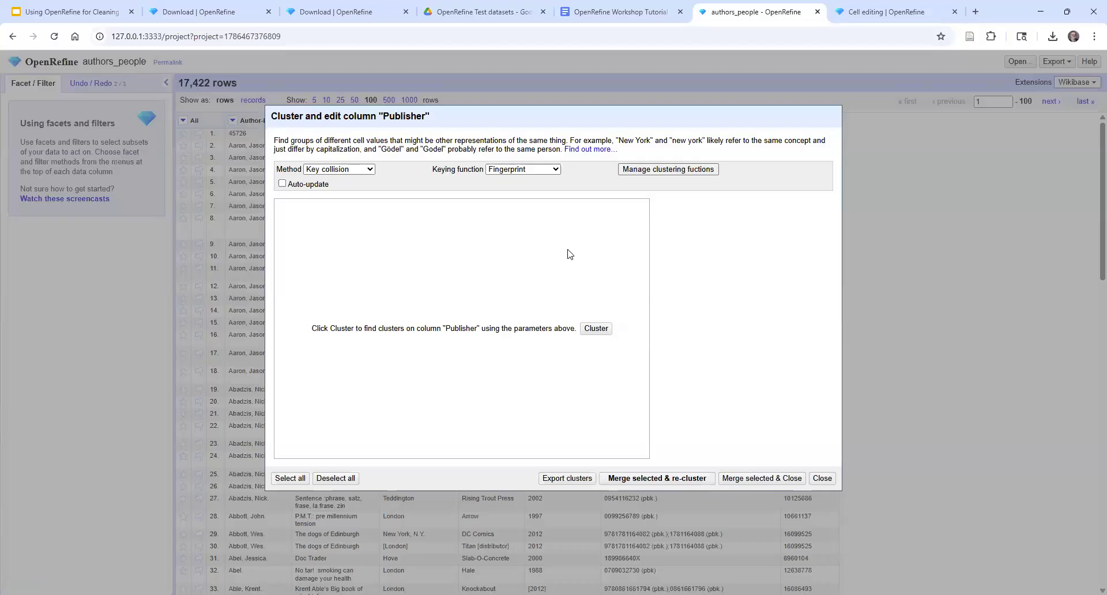
left_click(597, 329)
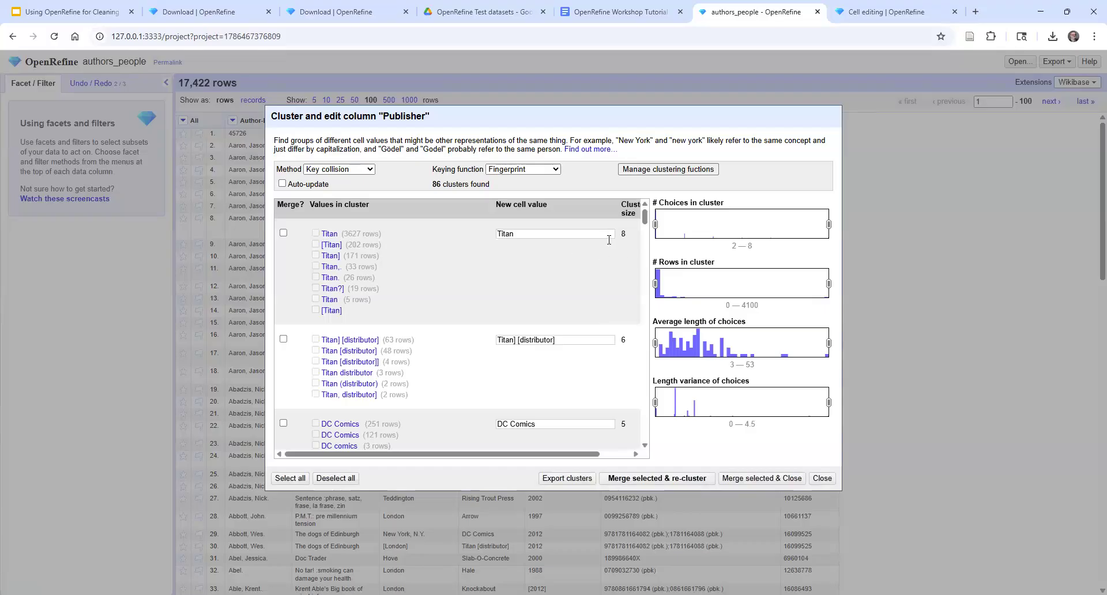
Merge the Titan cluster as "Titans forever" and the distributor cluster as "Titan] [distributor]", re-cluster, and allow the undone history entry to be overwritten
left_click(542, 235)
type("s forver")
left_click(529, 234)
type("e")
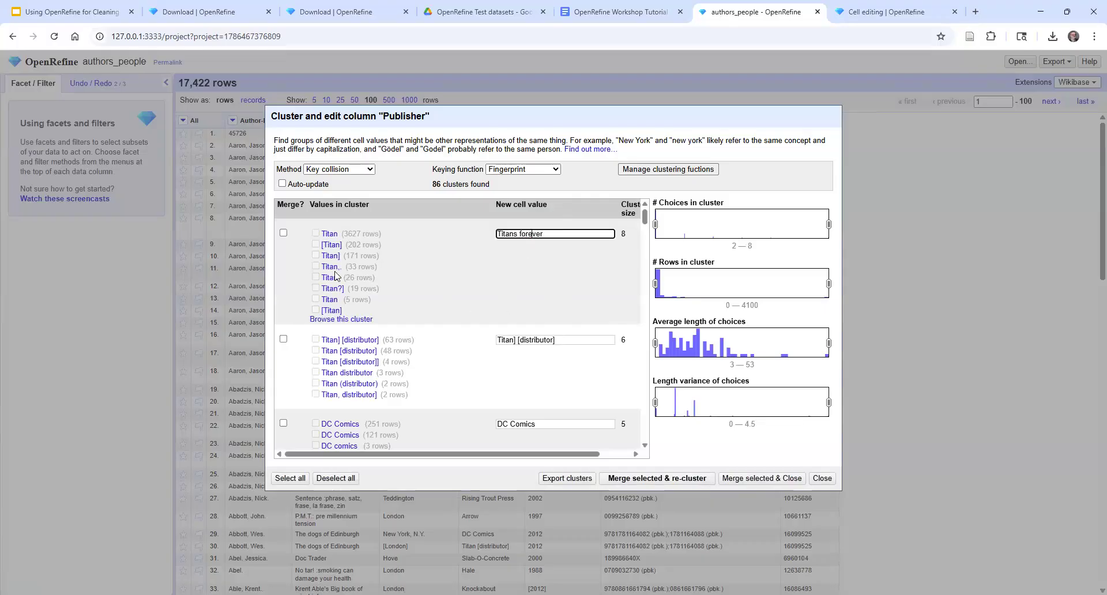
left_click(283, 233)
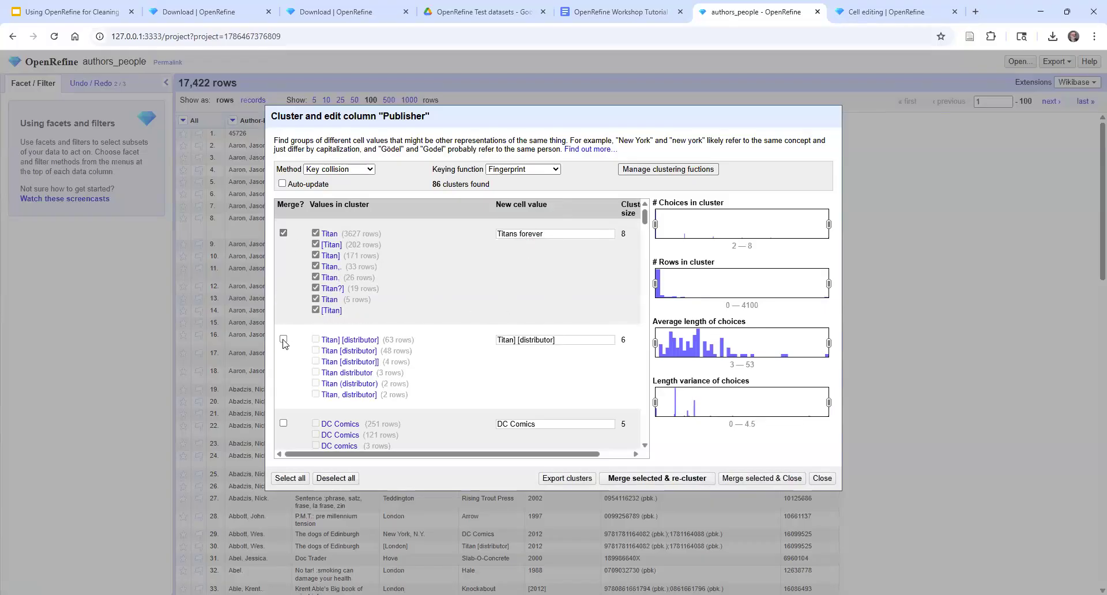
left_click(283, 338)
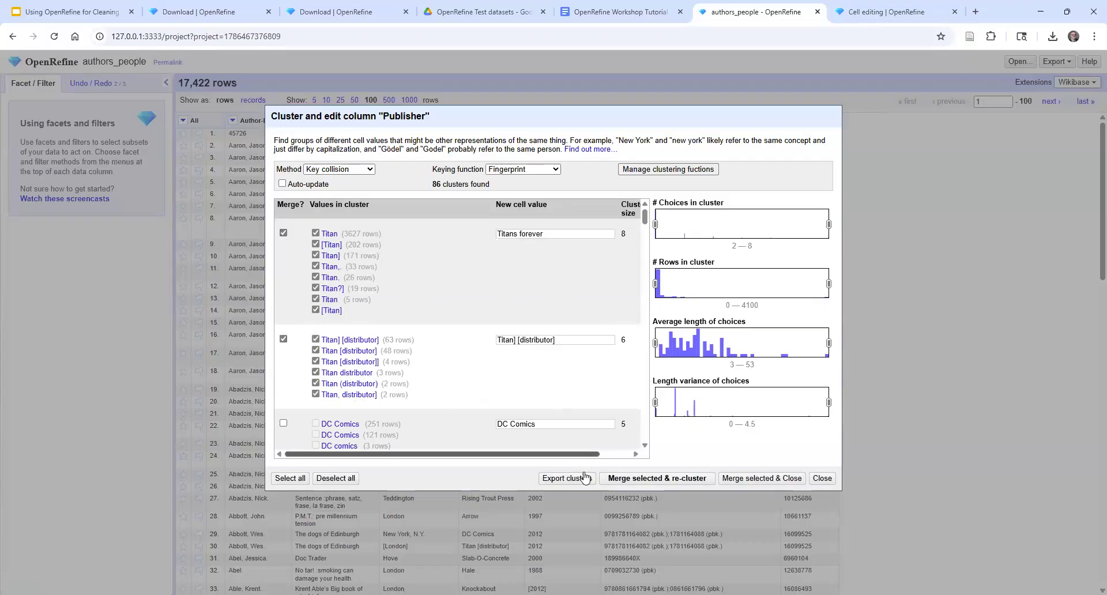
left_click(660, 480)
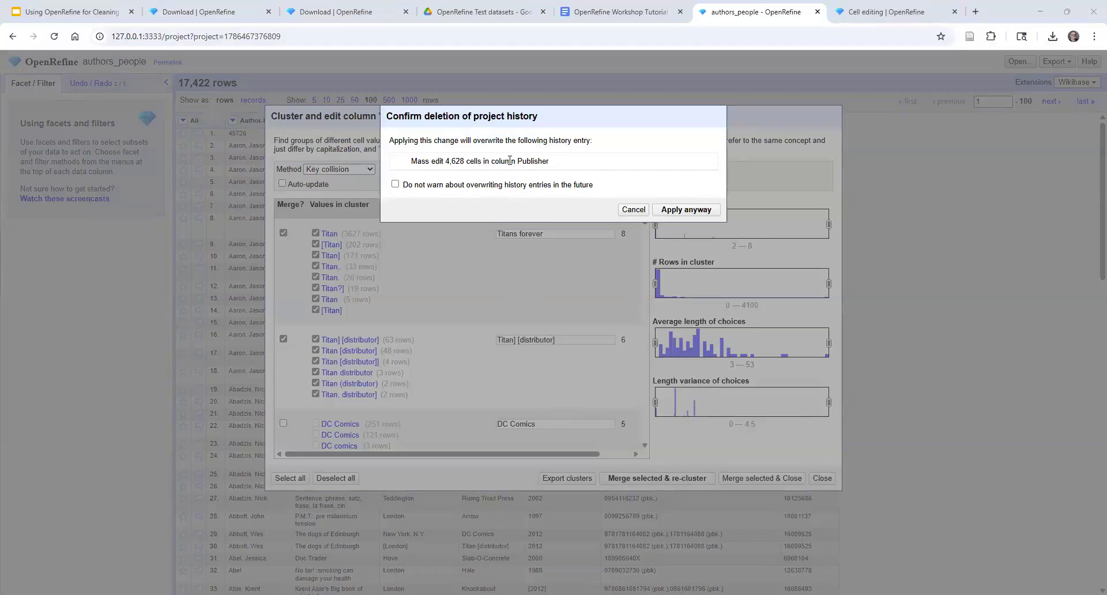
left_click(678, 211)
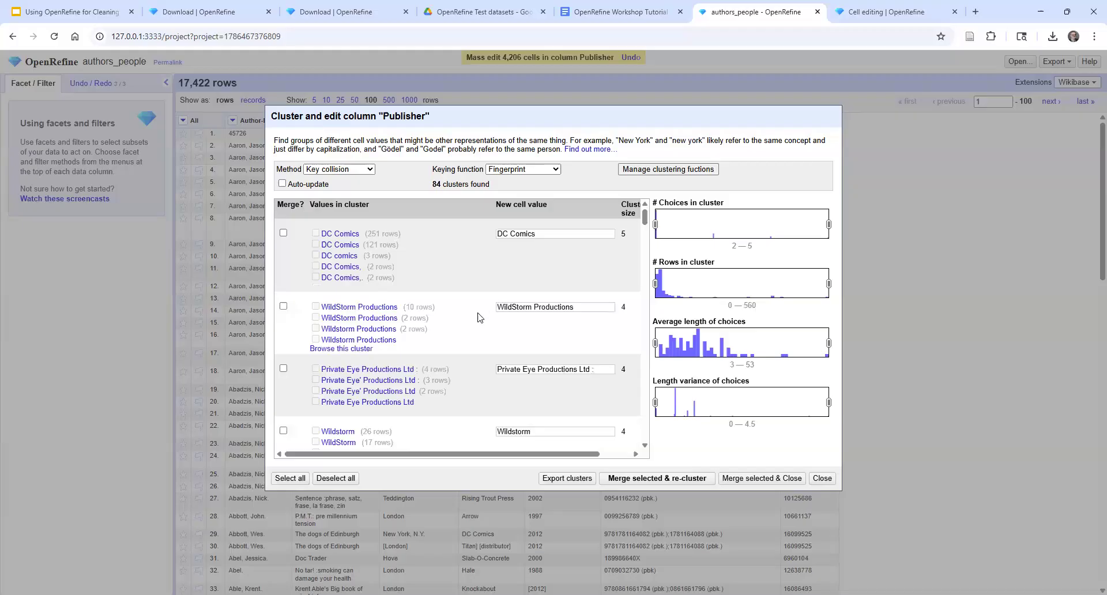
Look through the remaining Publisher clusters after the "Titans forever" merge and close the clustering dialog
mouse_move(646, 221)
left_mouse_down()
mouse_move(645, 248)
mouse_move(645, 214)
left_mouse_up()
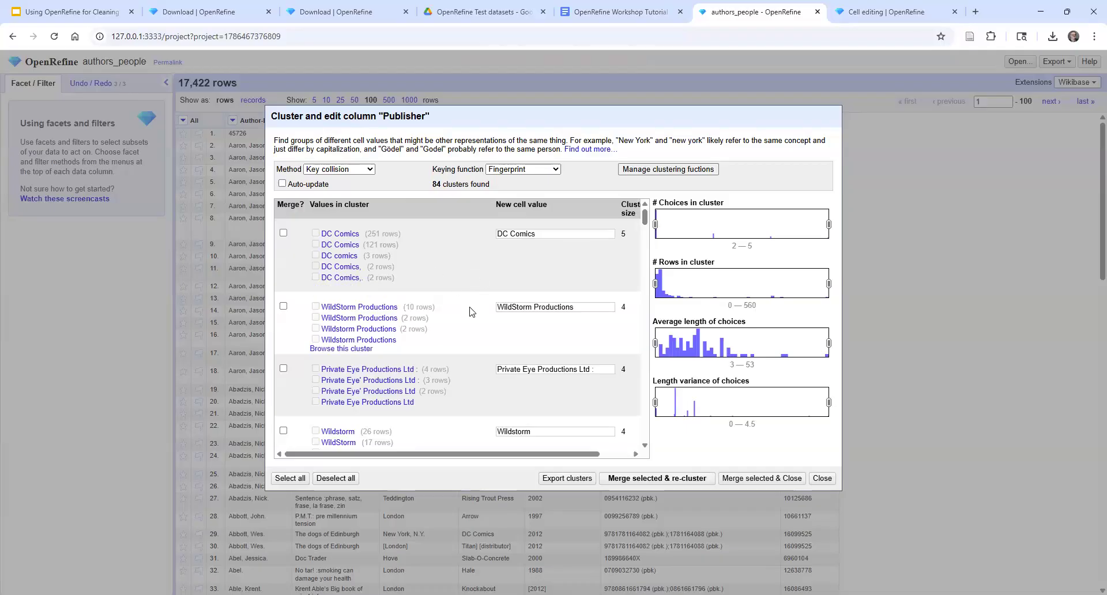
scroll(470, 311, "down", 1)
scroll(470, 312, "down", 4)
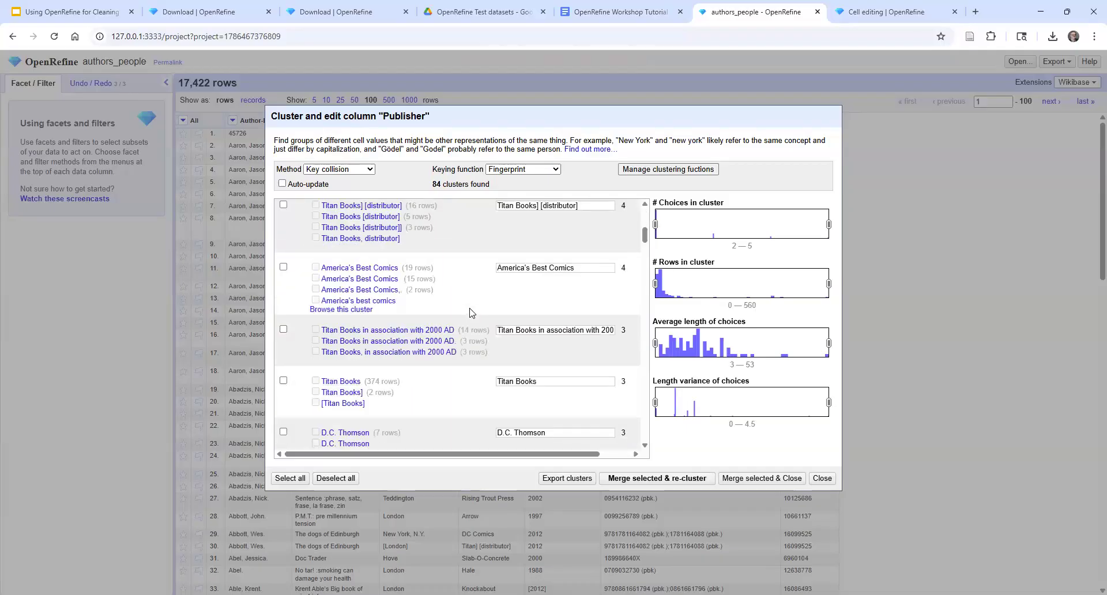
scroll(472, 312, "down", 1)
scroll(471, 312, "down", 1)
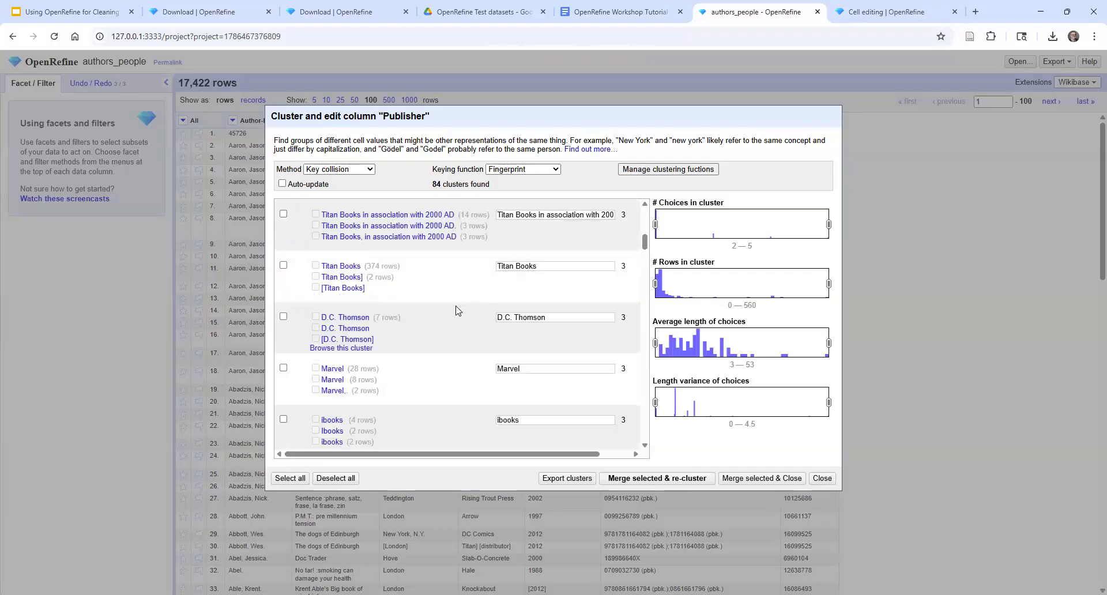
scroll(457, 311, "down", 3)
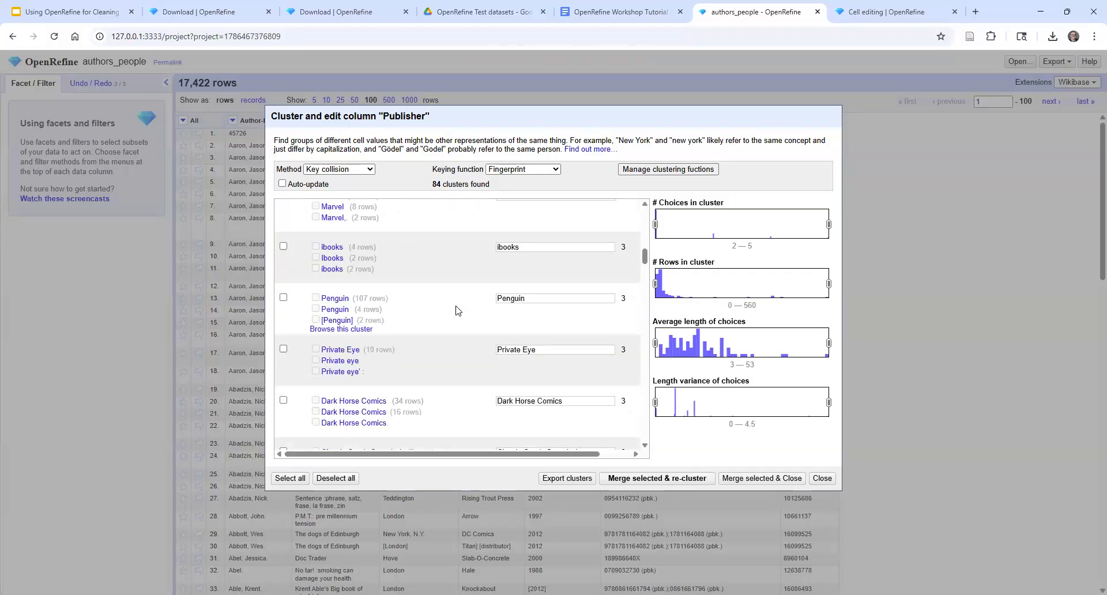
scroll(457, 311, "down", 1)
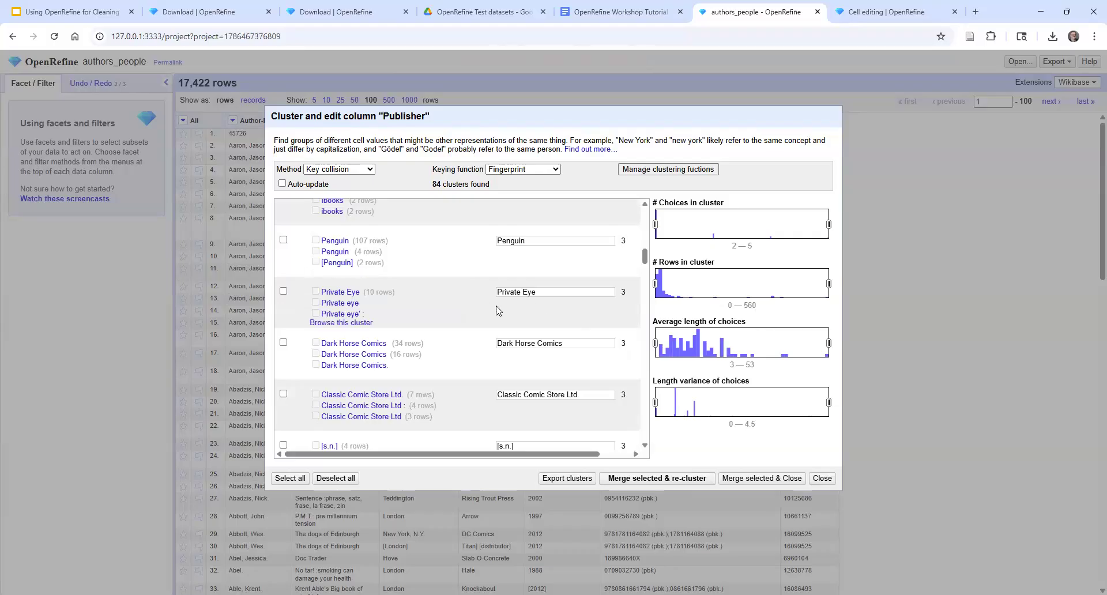
left_click(821, 478)
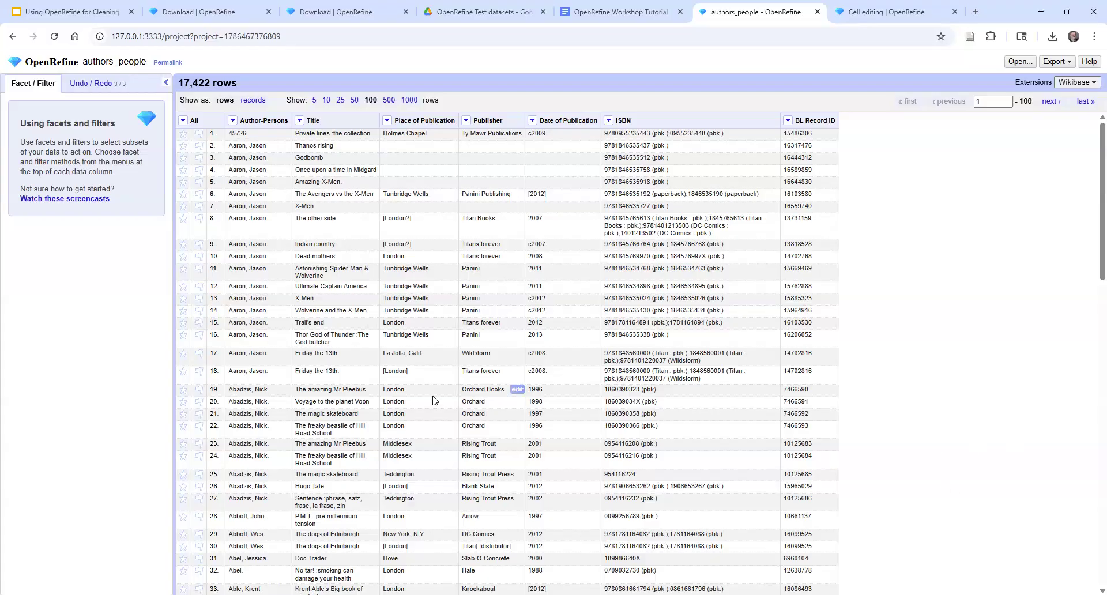
Undo the "Titans forever" cluster merge by reverting the project history to "Mass edit 3 cells in column Publisher"
left_click(90, 84)
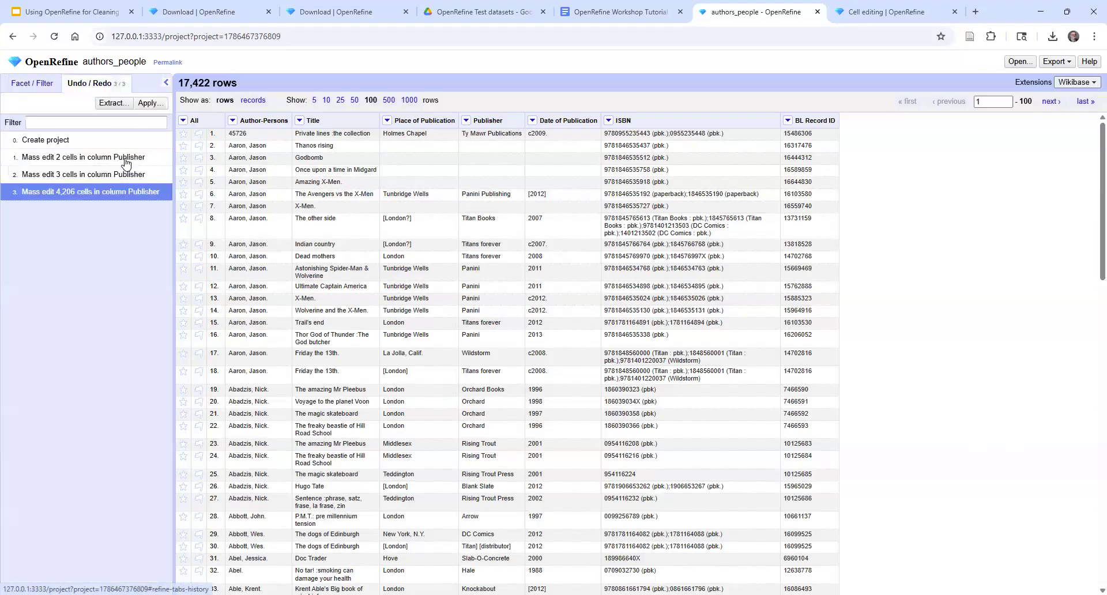
left_click(63, 175)
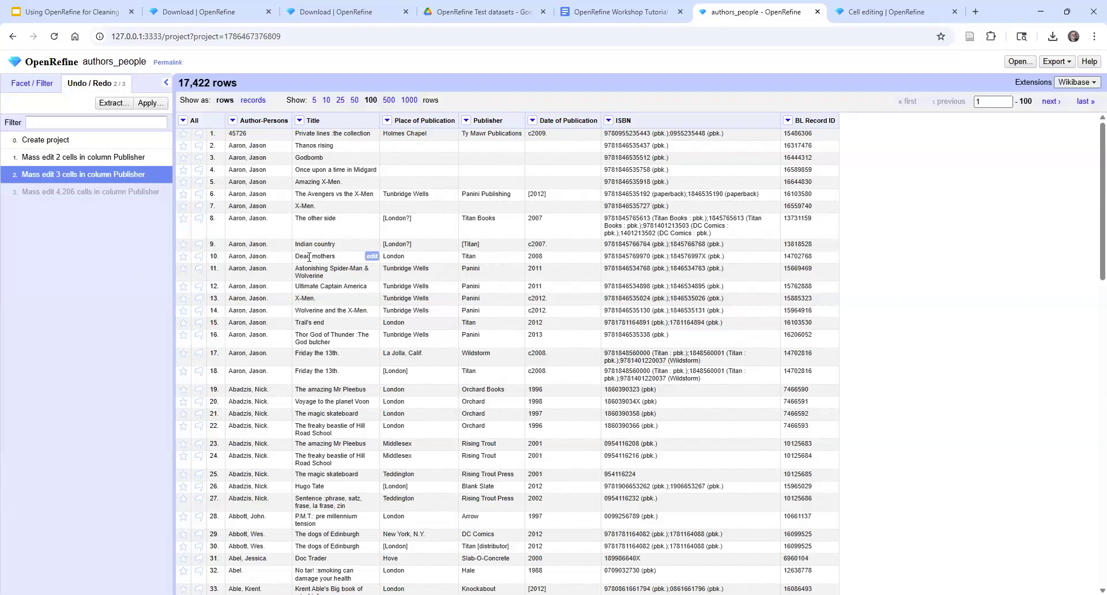
Open the common cell transforms available for the Publisher column
left_click(467, 120)
mouse_move(489, 168)
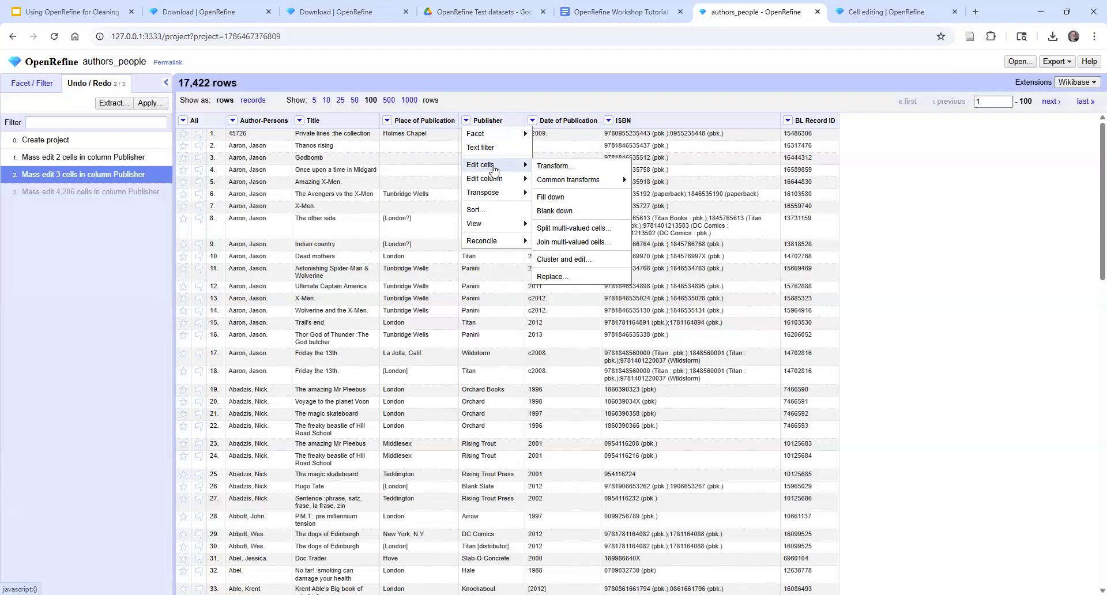
mouse_move(588, 183)
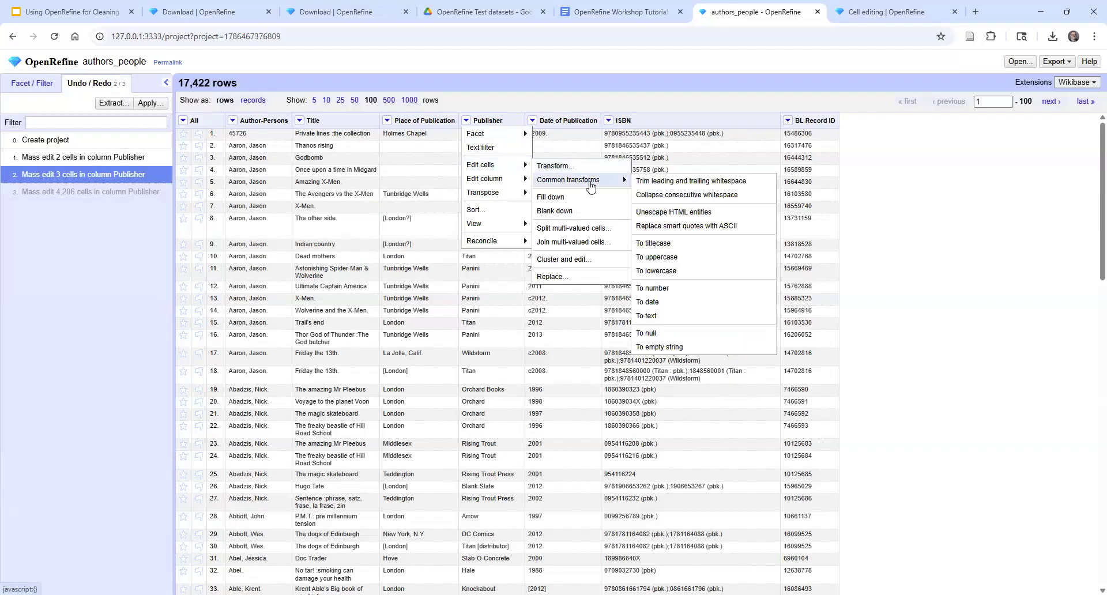
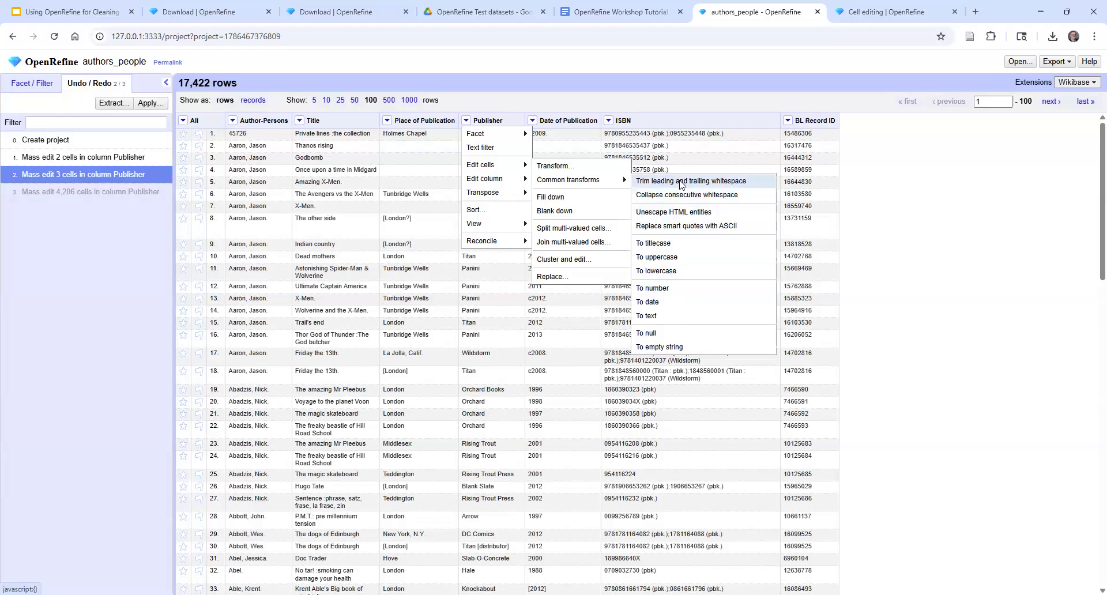
Trim leading and trailing whitespace in the Publisher column, allowing the undone history entry to be overwritten
left_click(681, 184)
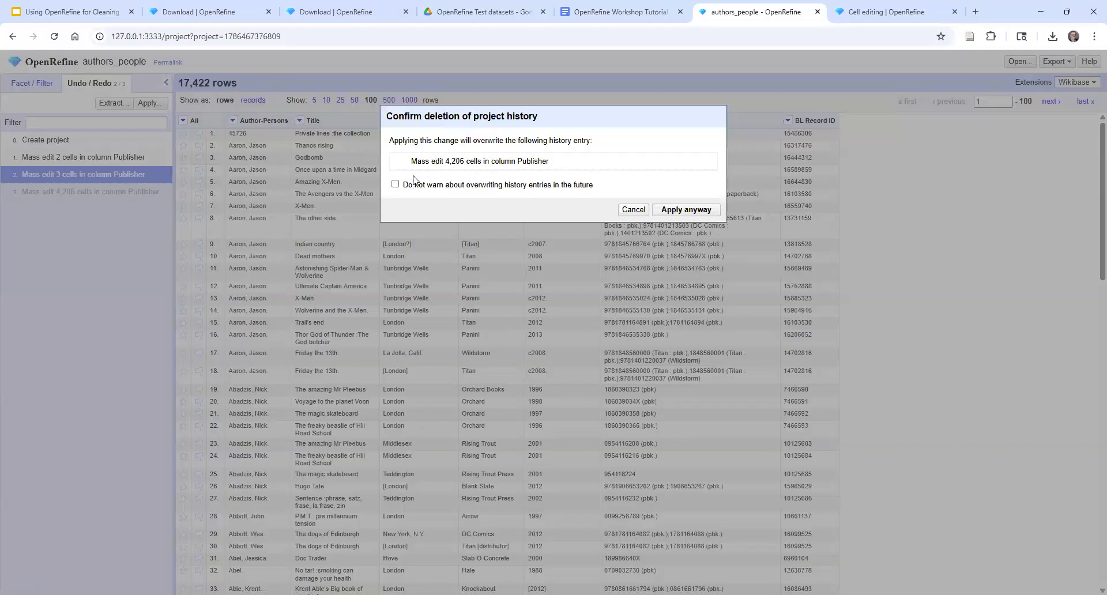
left_click(686, 210)
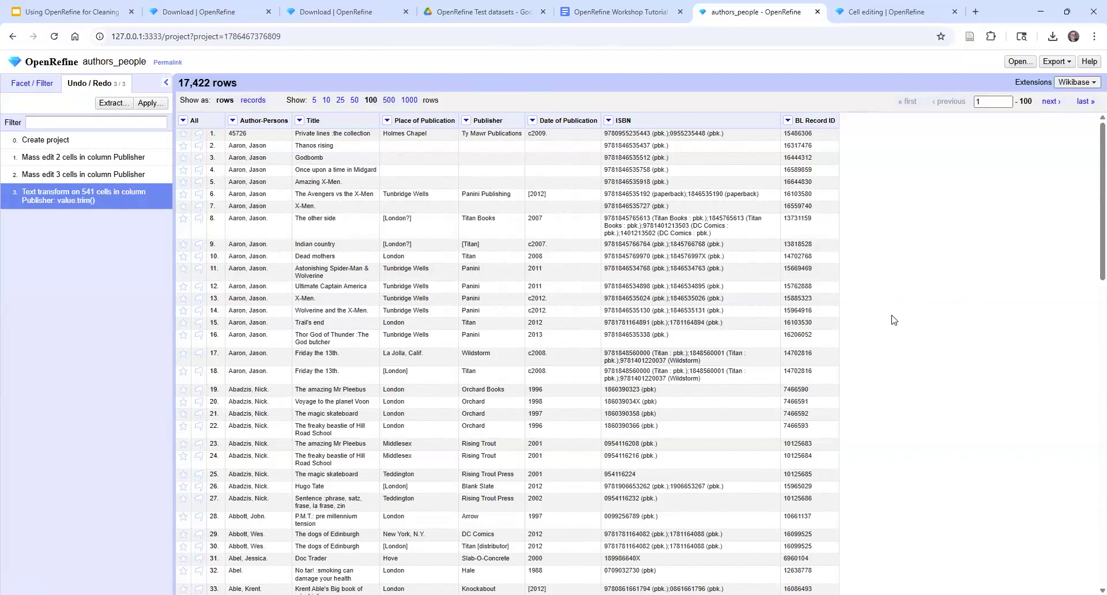
Open a custom text transform for the Author-Persons column, keeping General Refine Expression Language (GREL) as the expression language
left_click(232, 121)
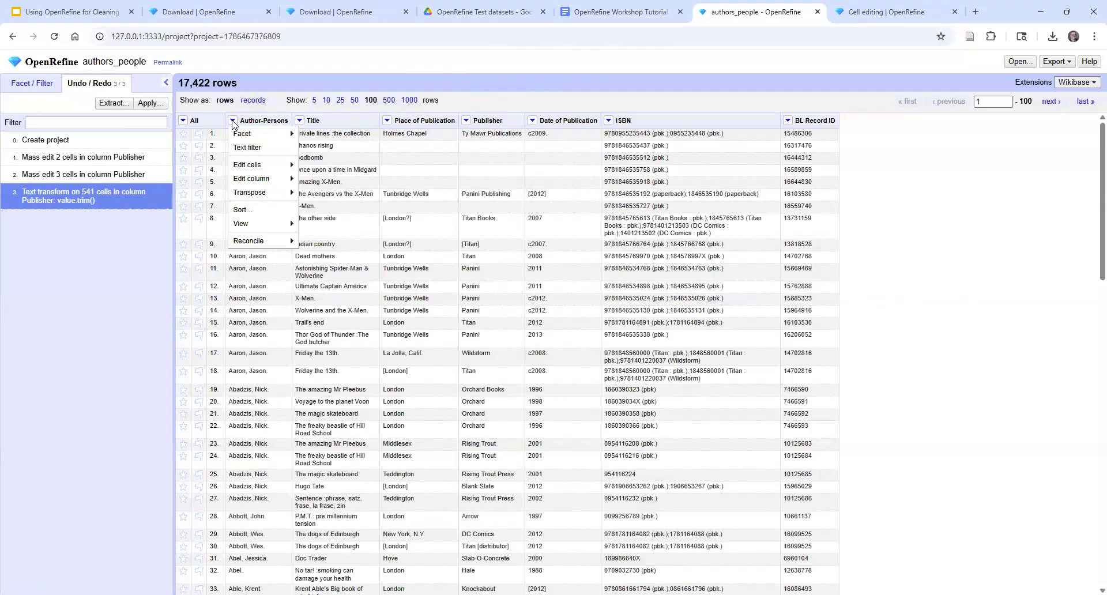
mouse_move(254, 166)
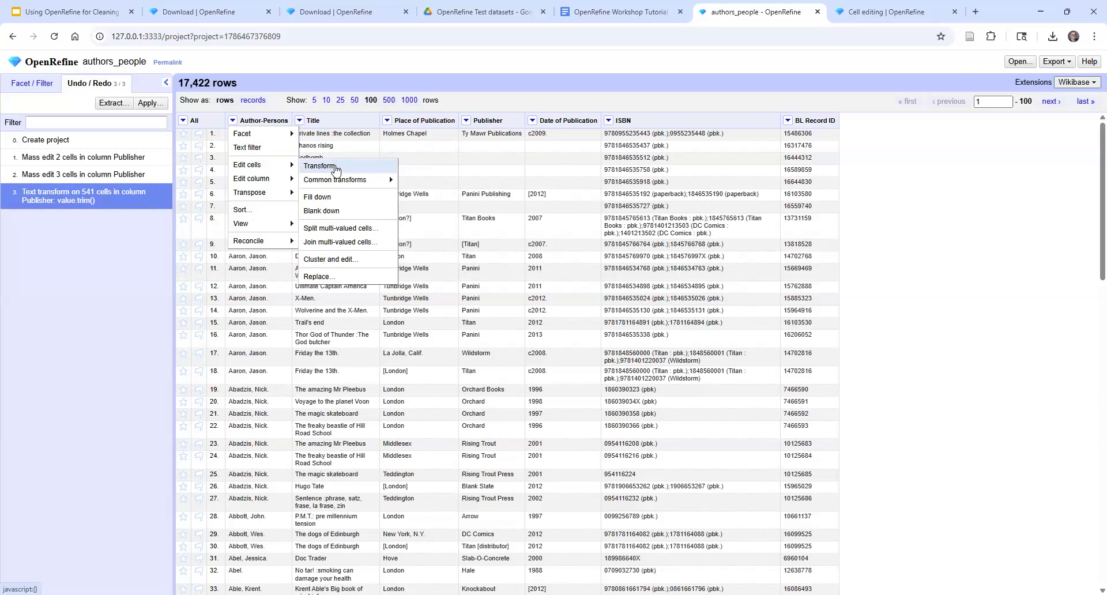
left_click(336, 167)
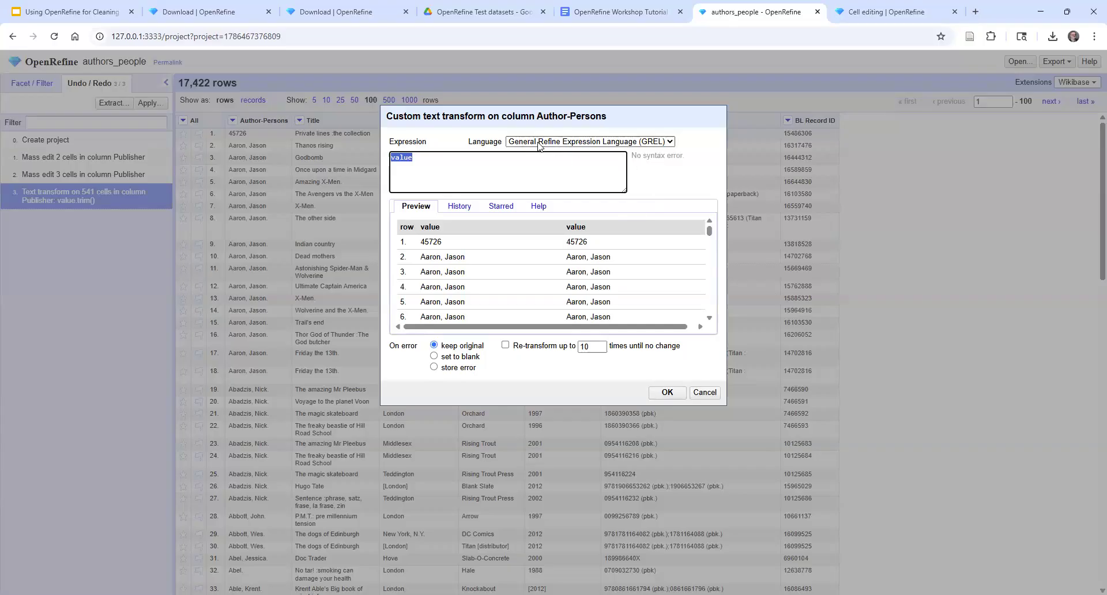
left_click(618, 144)
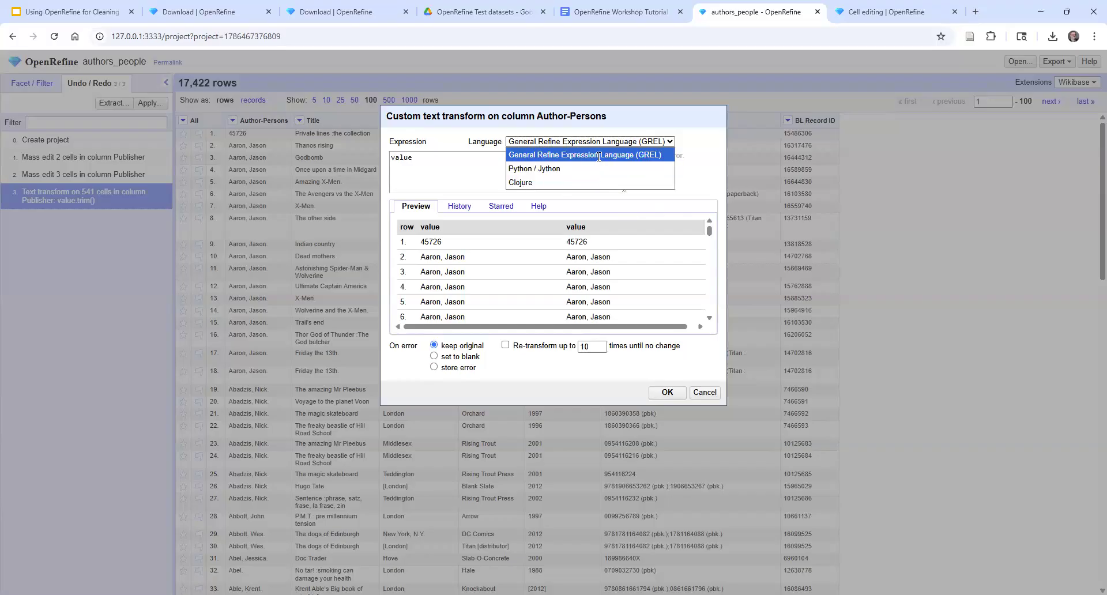
left_click(538, 160)
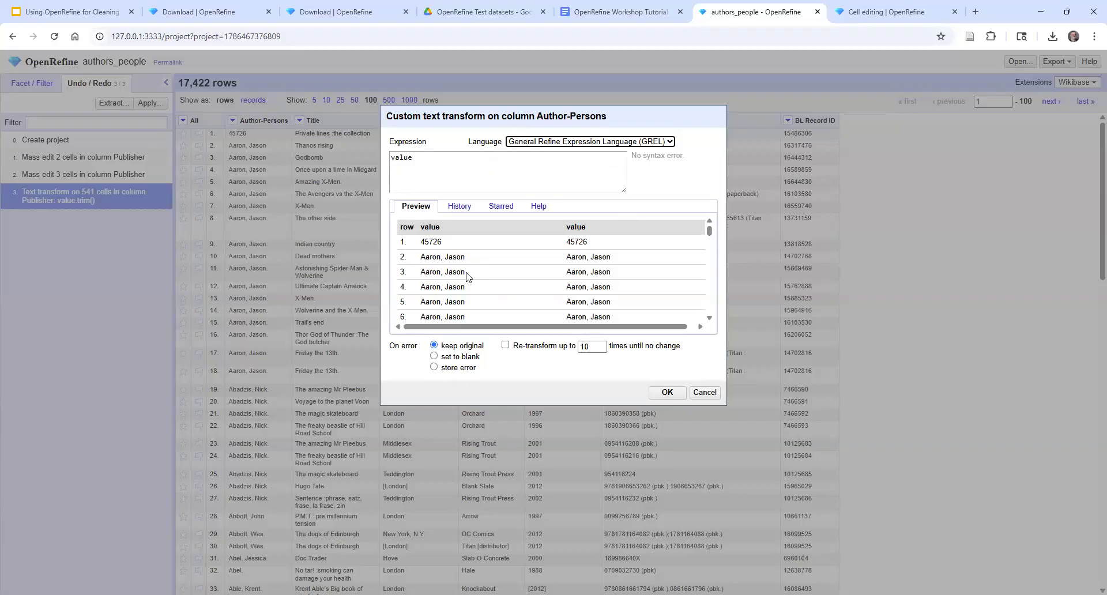
Write the expression value.replace('.','') for the Author-Persons transform to remove periods from the names
left_click(427, 156)
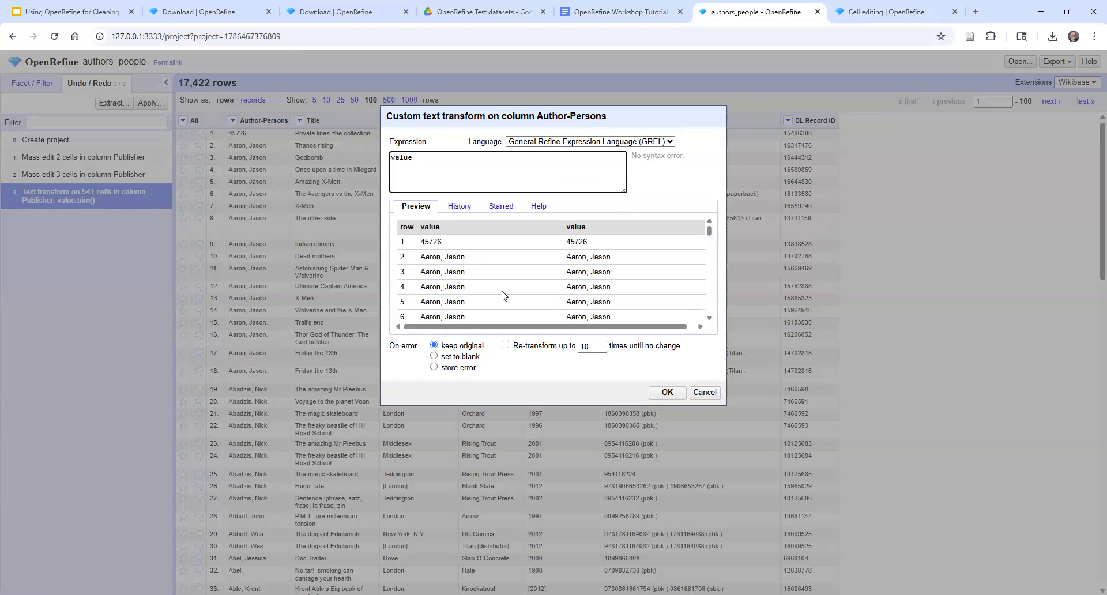
left_click(708, 319)
left_click(708, 318)
left_click(708, 319)
left_click(708, 318)
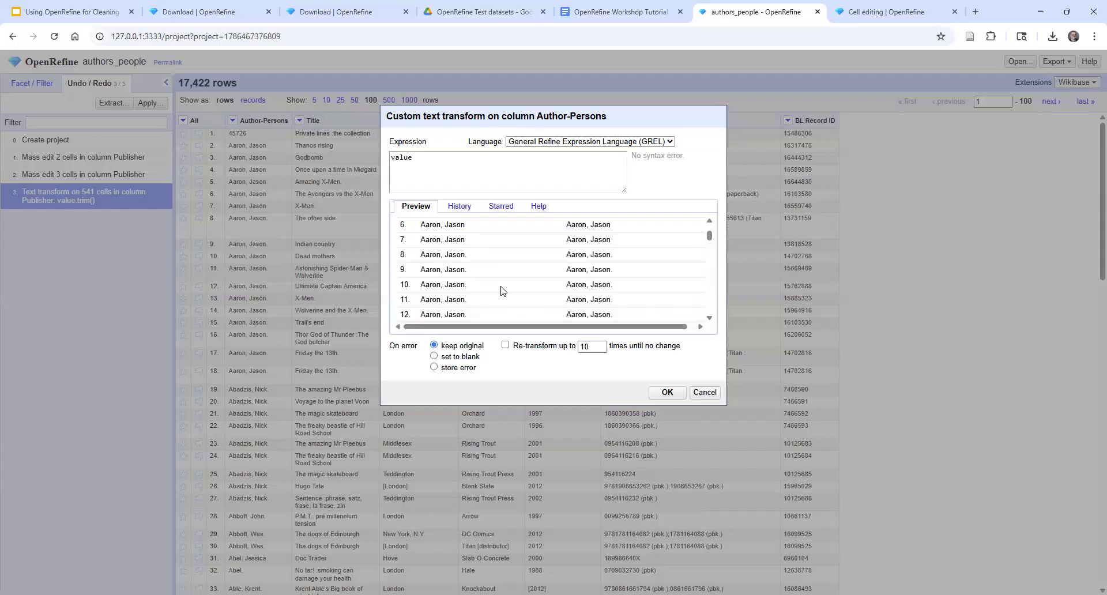
left_click_drag(711, 232, 709, 227)
left_click(422, 163)
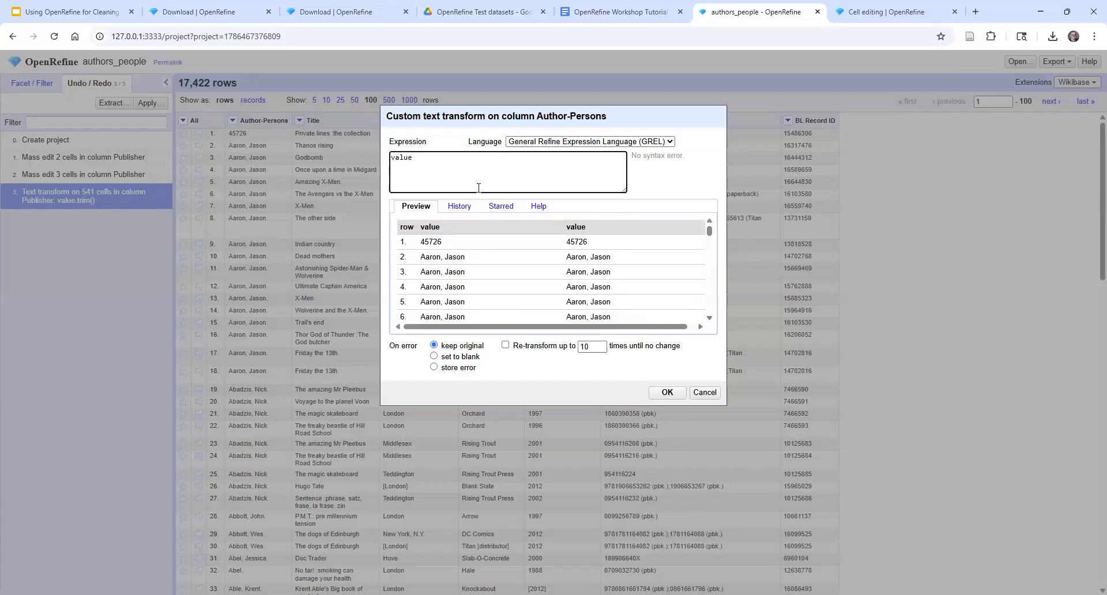
type(".re")
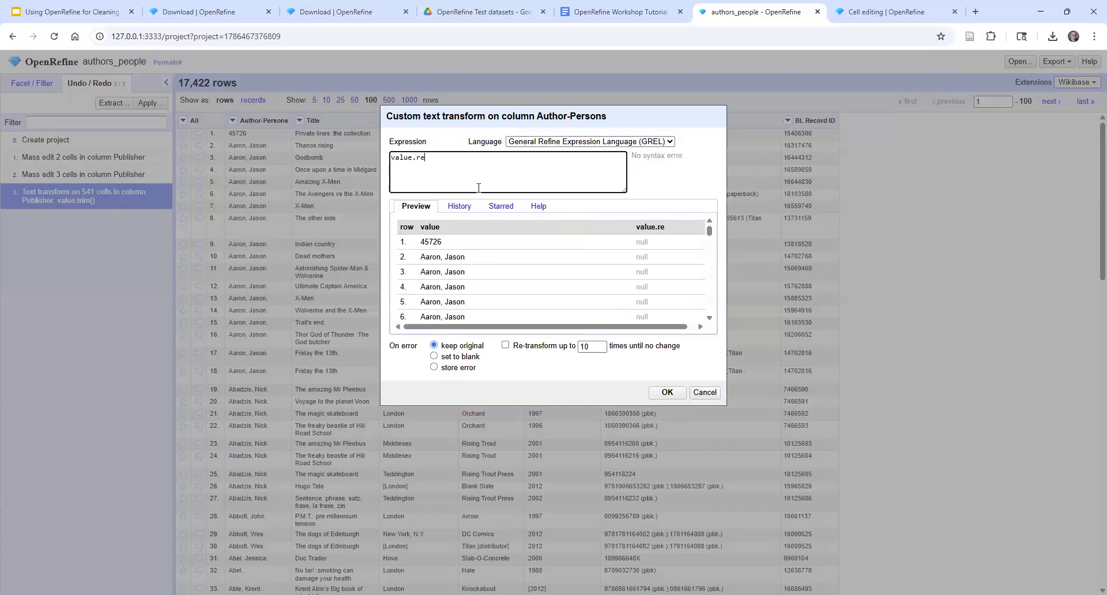
type("place")
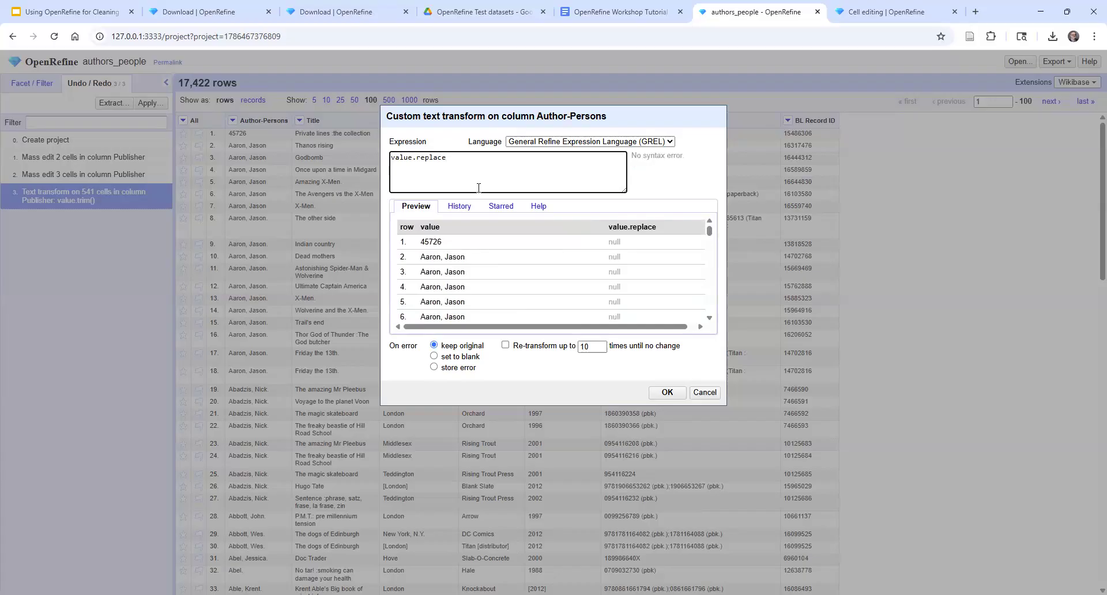
type("('.")
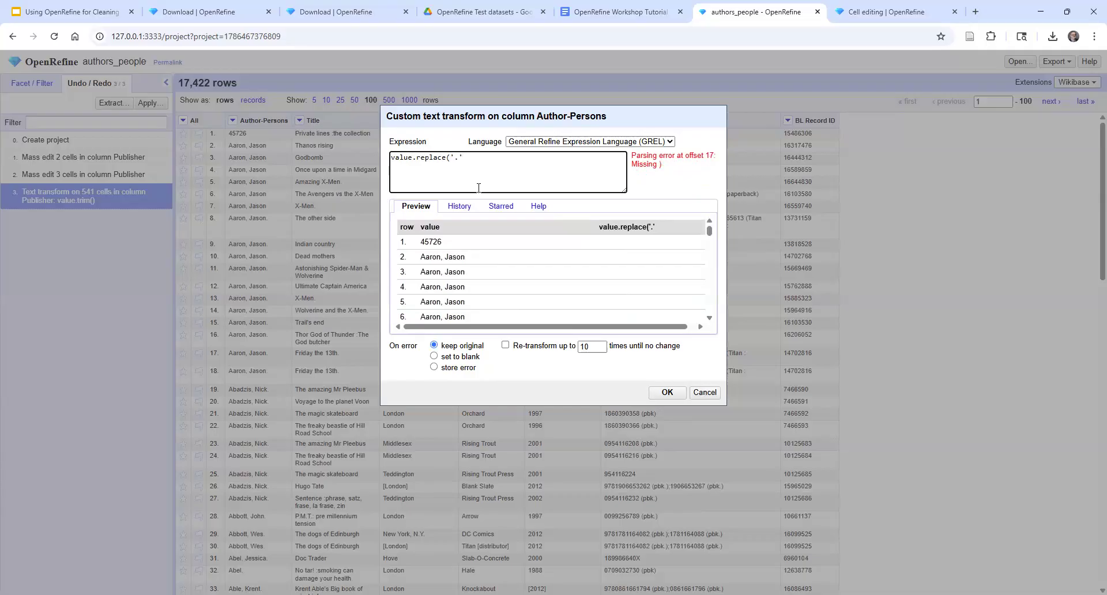
type(",''")
type(")")
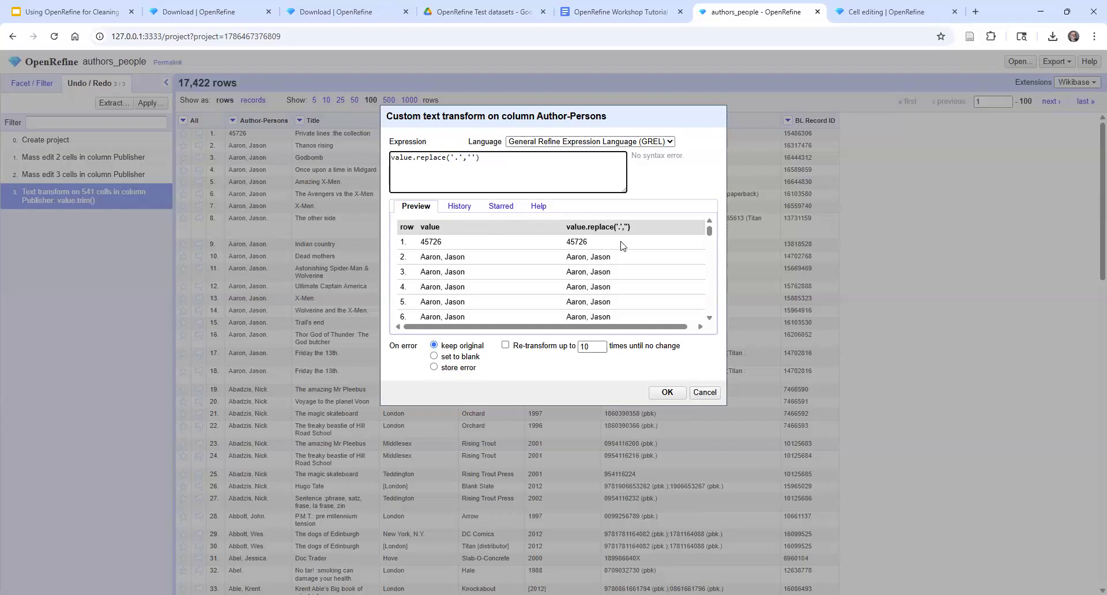
Check the previewed author names without periods and apply the replace transform to the Author-Persons column
left_click(710, 319)
left_click(709, 319)
left_click(710, 319)
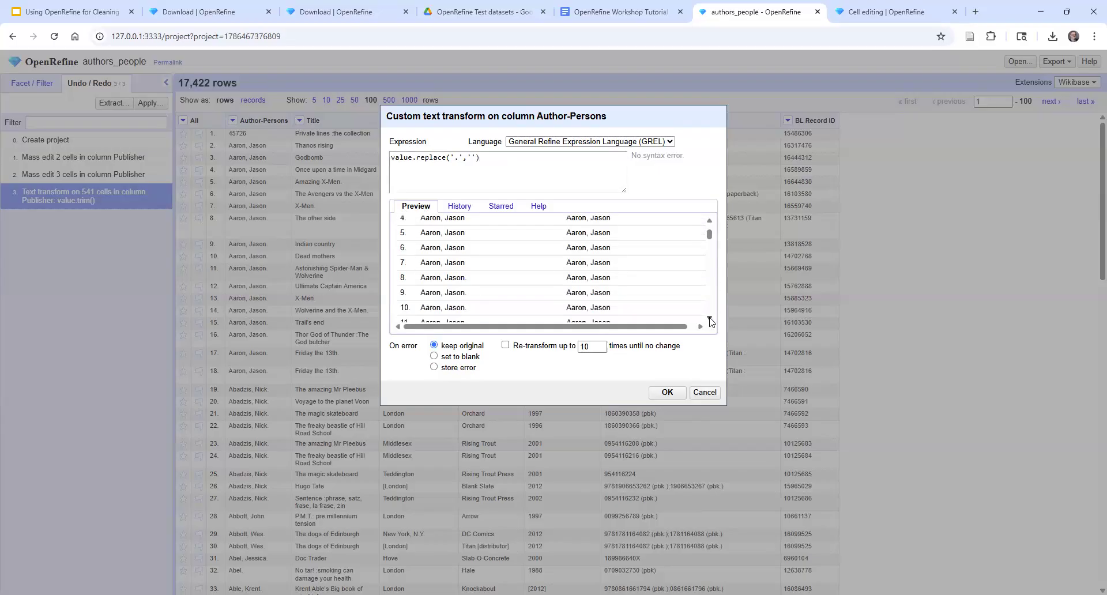
left_click(710, 319)
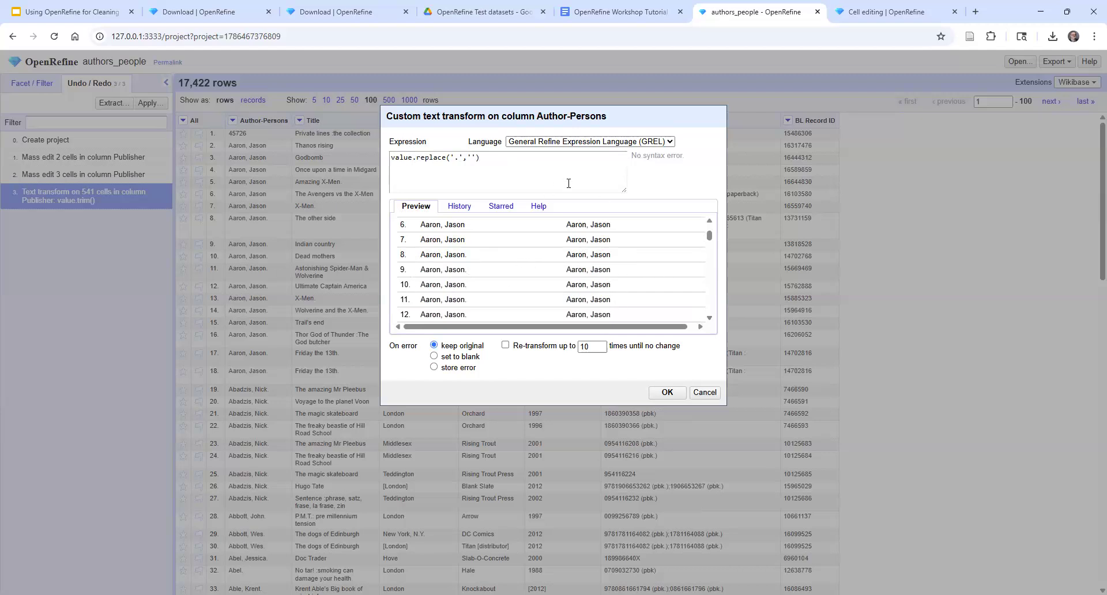
left_click(667, 392)
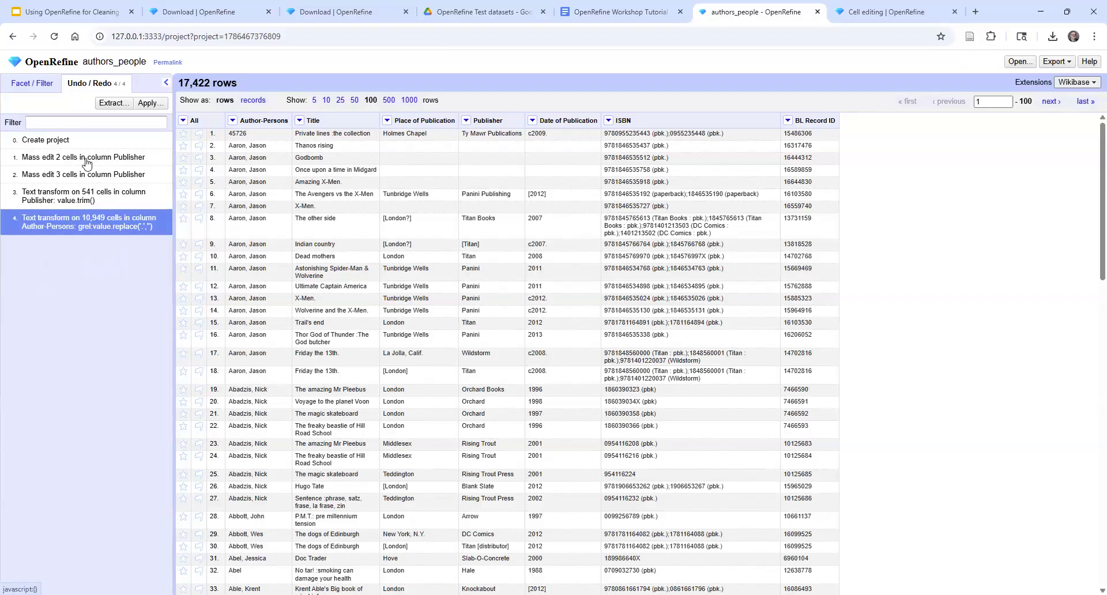
Undo the Author-Persons replace and Publisher trim transforms by reverting the project history to "Mass edit 3 cells in column Publisher"
left_click(66, 175)
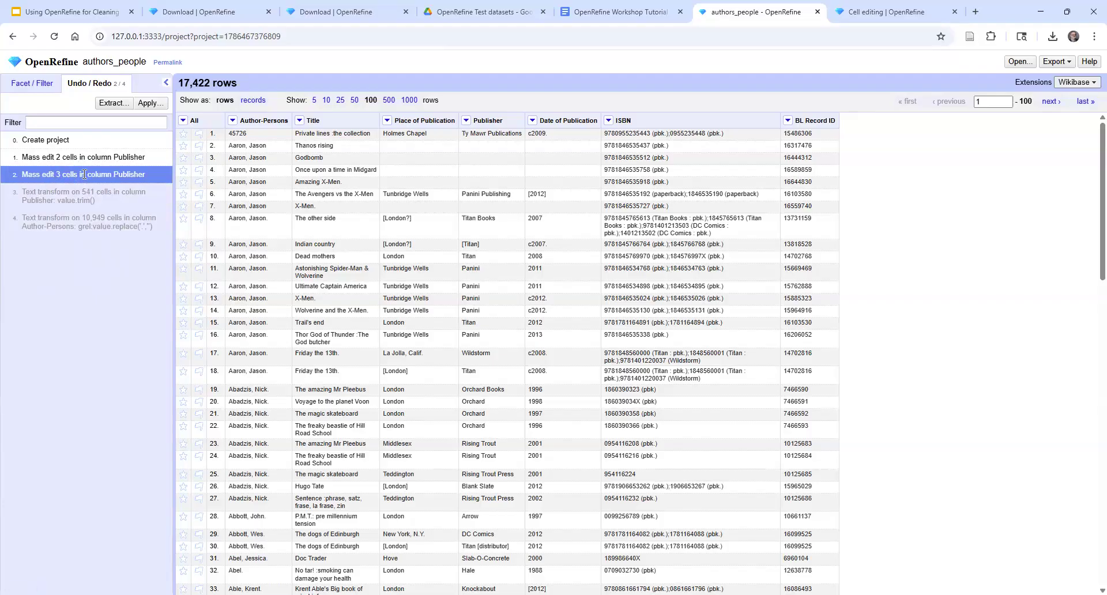
left_click(91, 157)
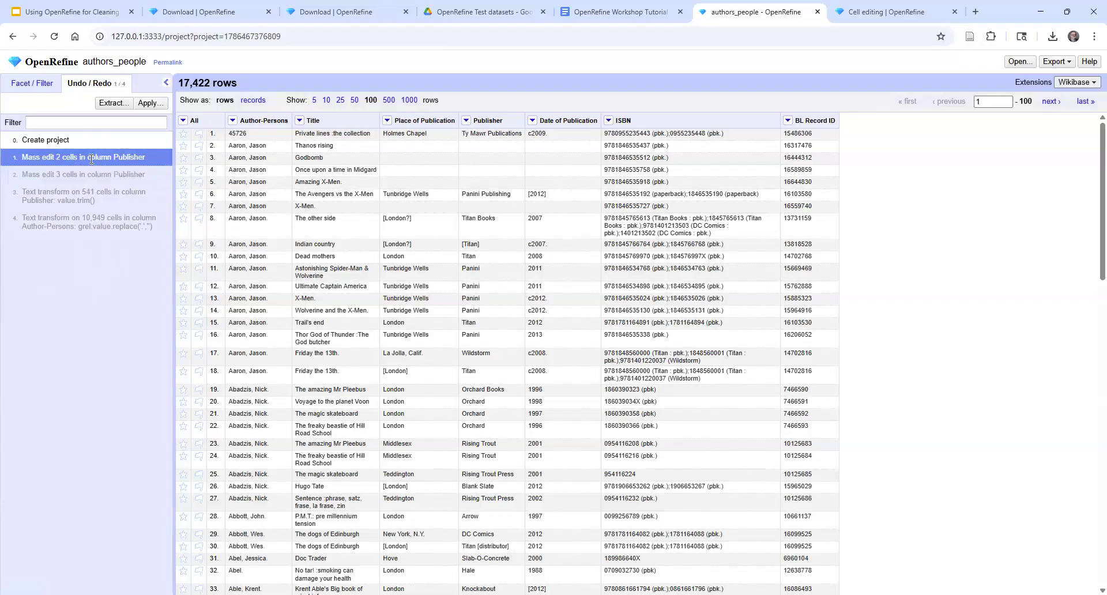
left_click(83, 176)
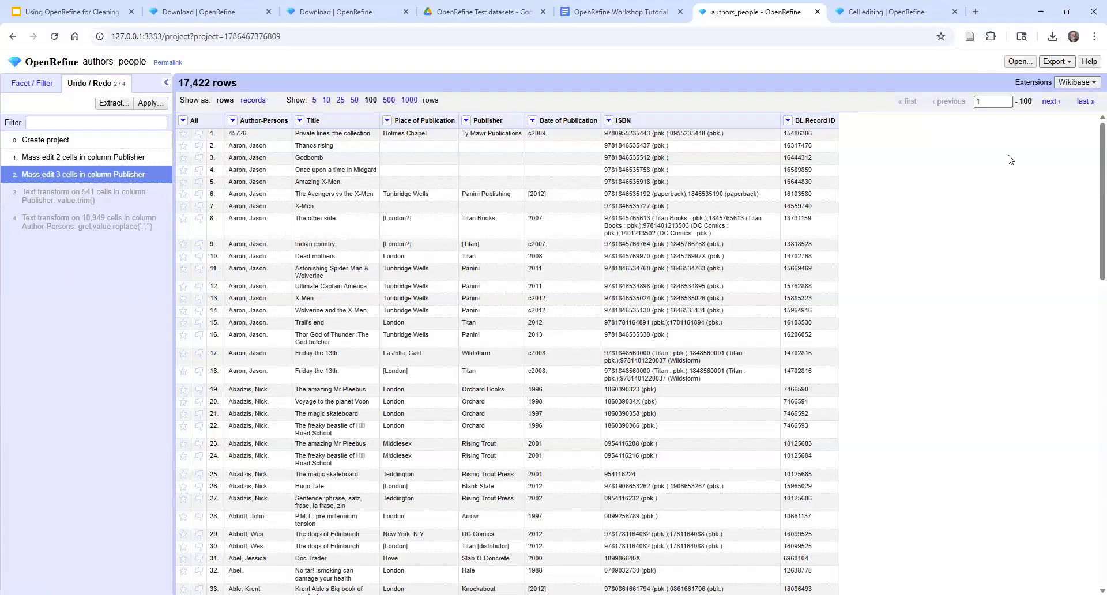
Try out a custom tabular export that excludes the BL Record ID column, and cancel the export
left_click(1055, 62)
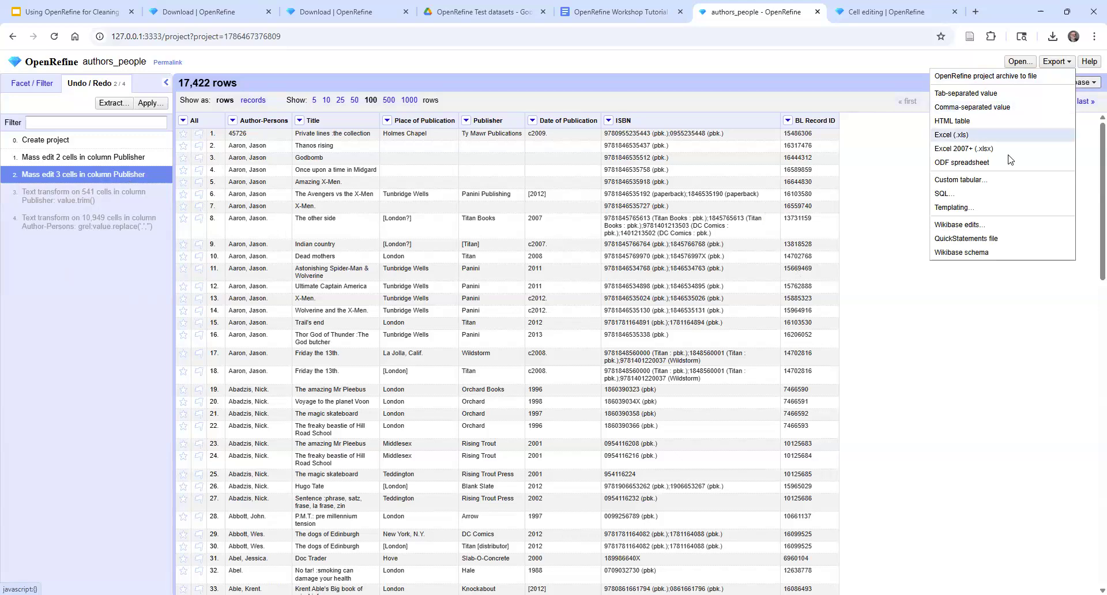
left_click(984, 182)
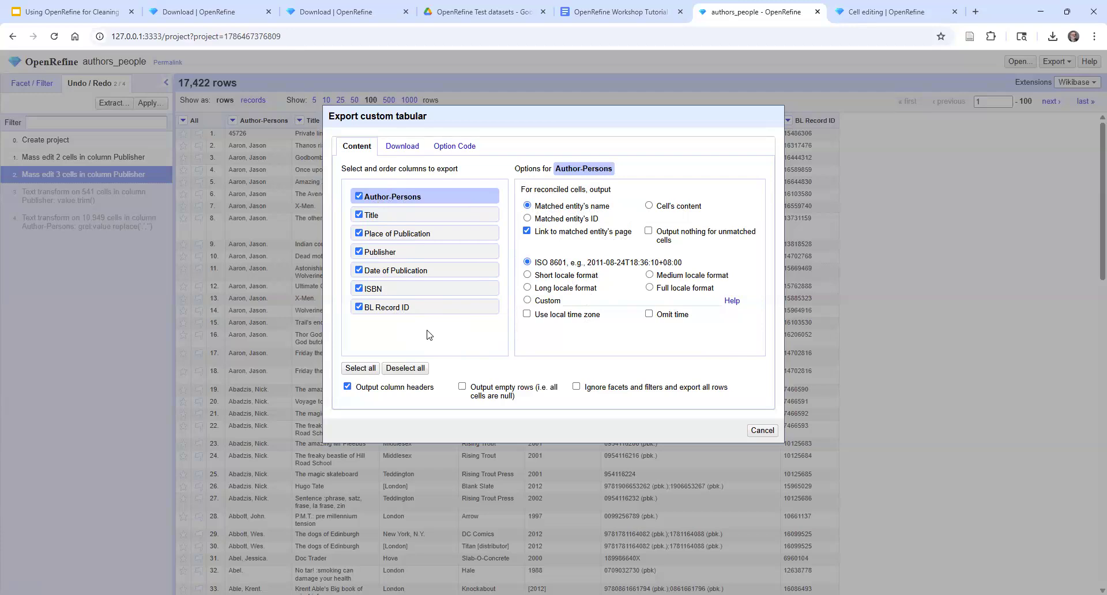
left_click(359, 308)
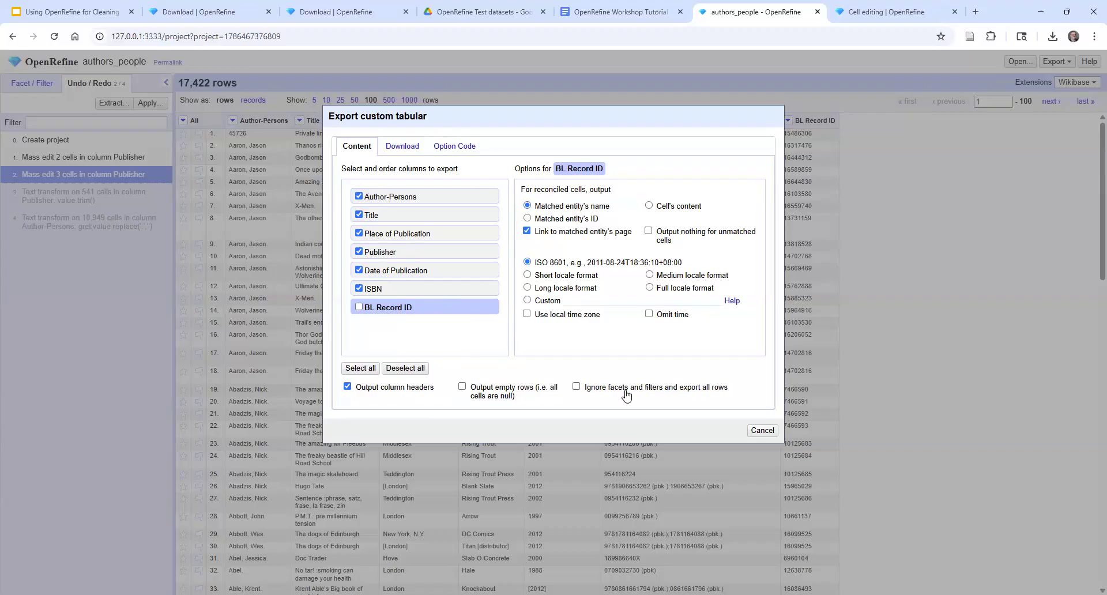
left_click(764, 432)
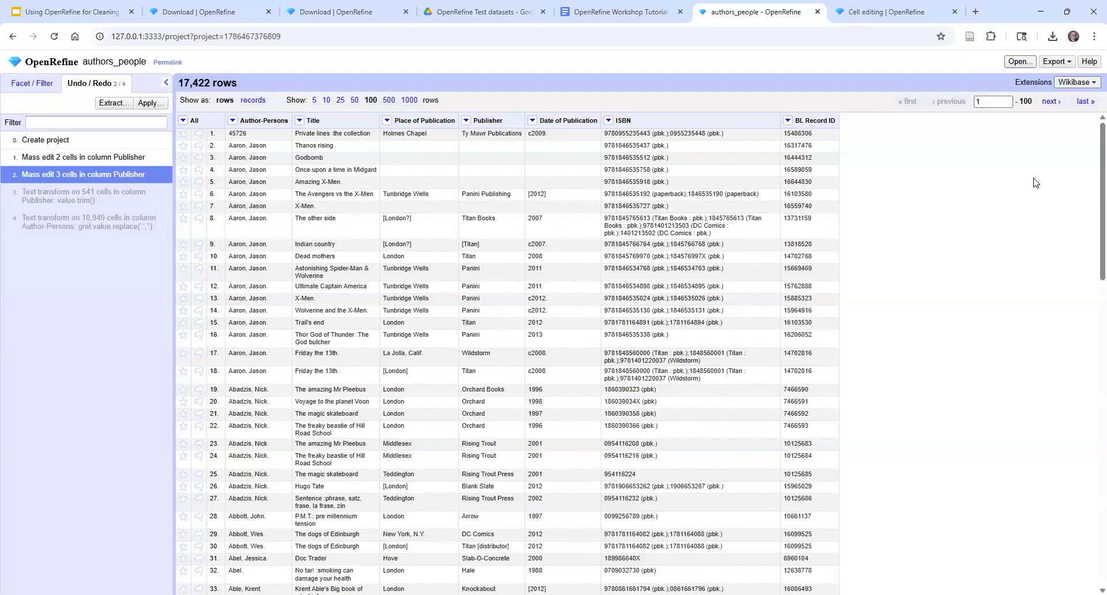
Create a new project from Powerhouse.csv in the OpenRefine Test datasets folder and look over its first rows
left_click(1020, 62)
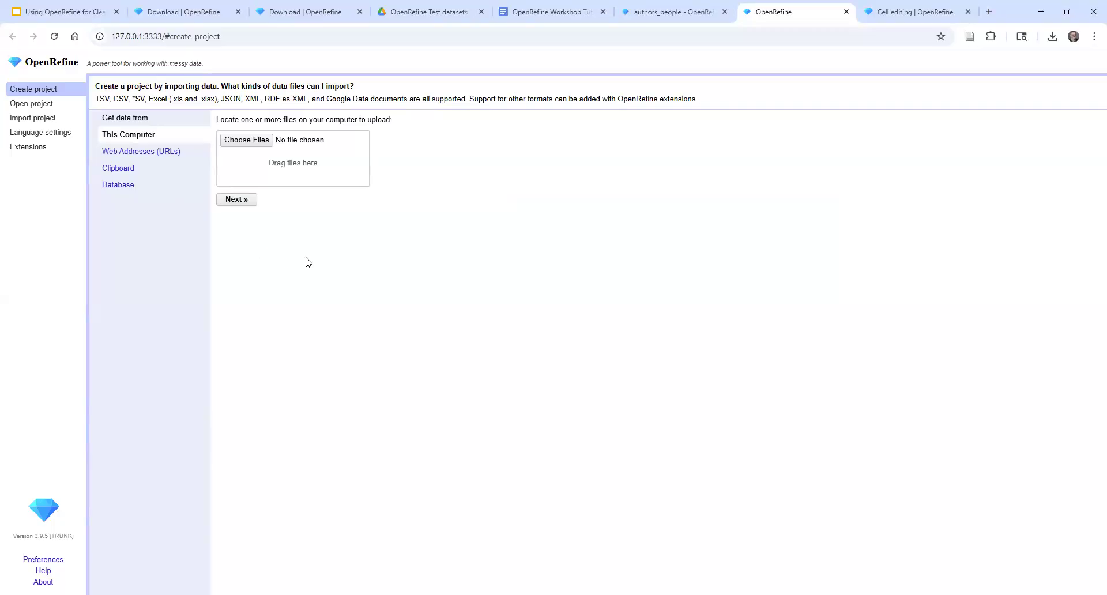
left_click(240, 141)
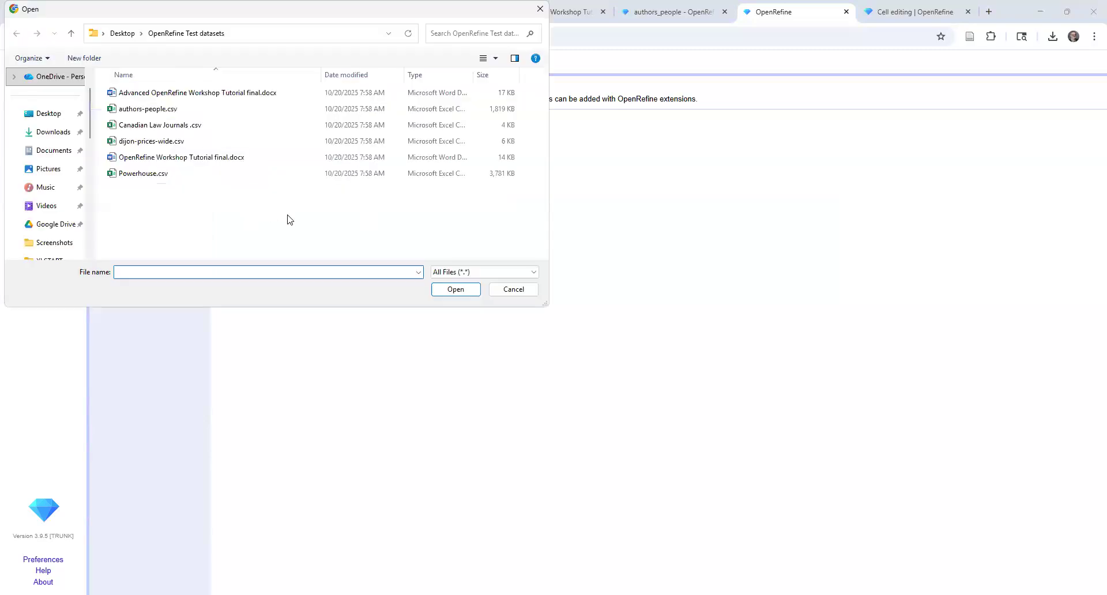
left_click(135, 174)
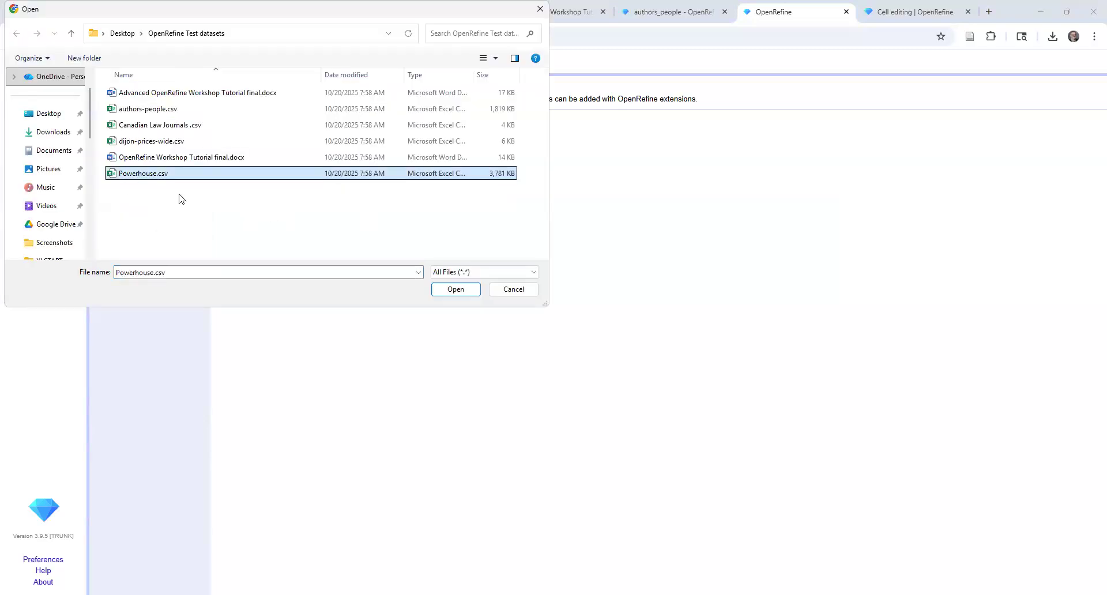
left_click(455, 289)
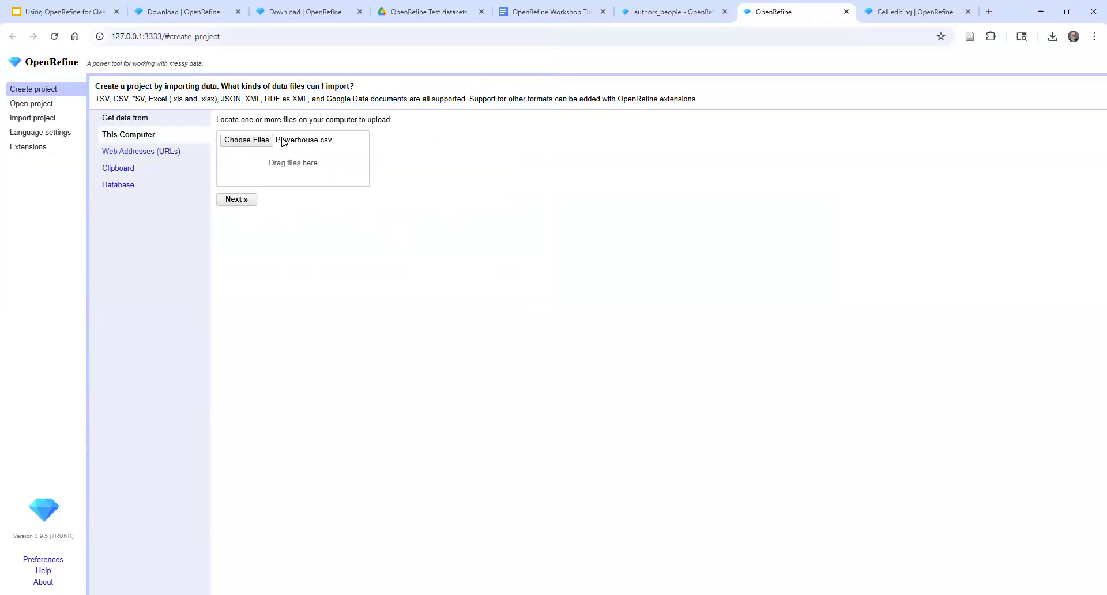
left_click(236, 203)
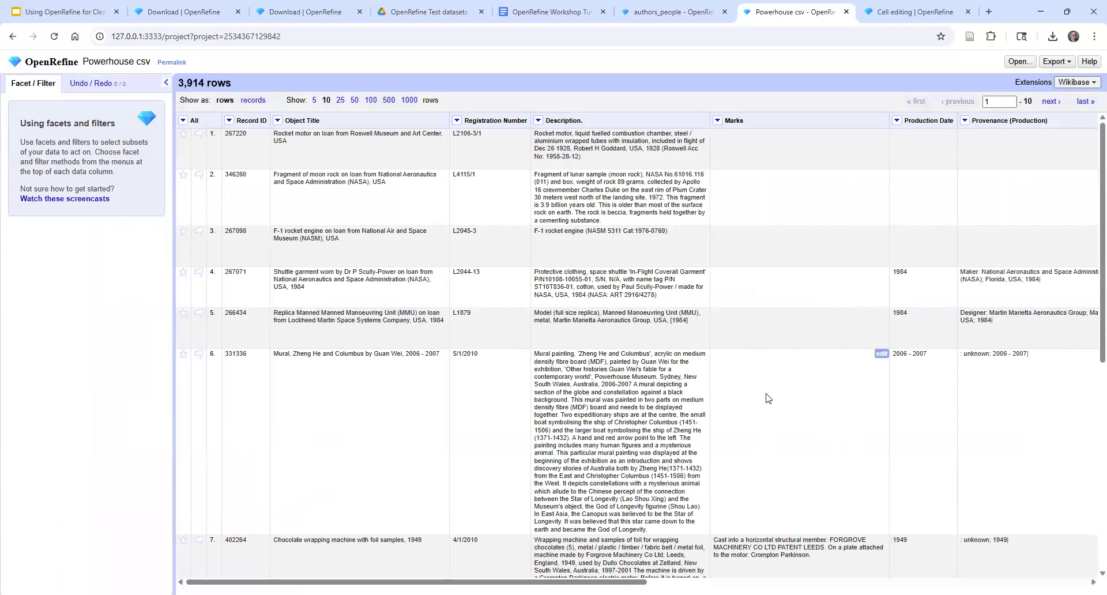
scroll(768, 398, "down", 5)
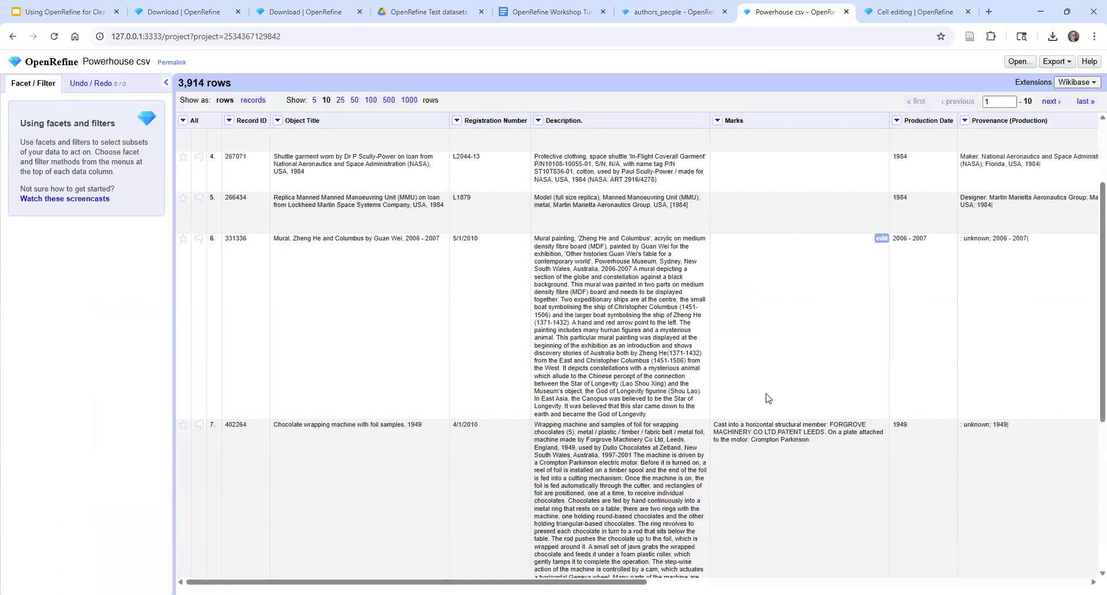
scroll(768, 398, "up", 4)
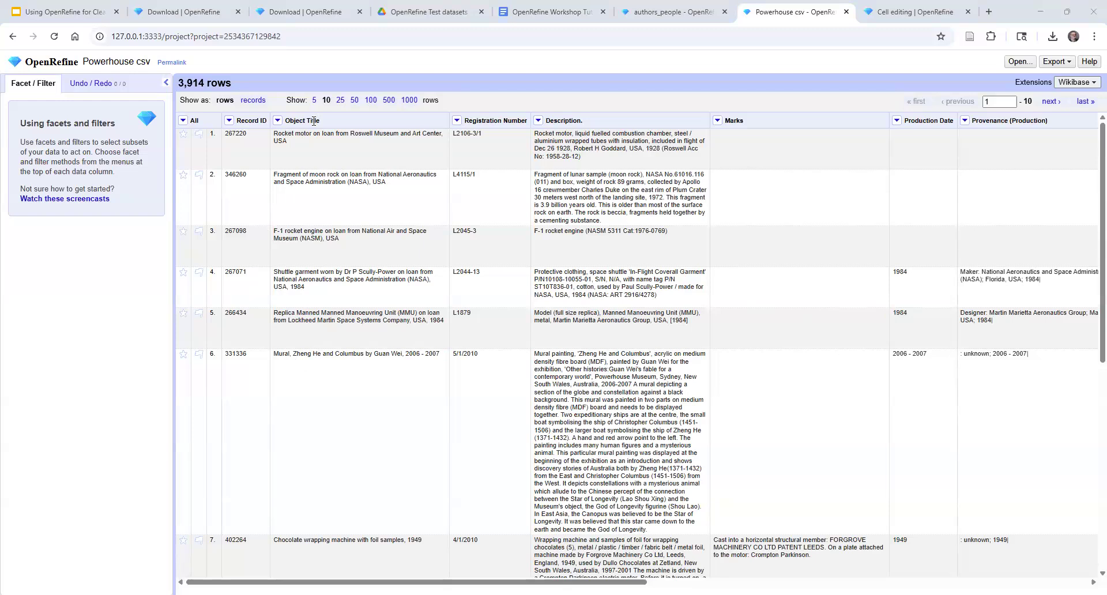
Try a numeric facet on the Object Title column and remove it again
left_click(277, 122)
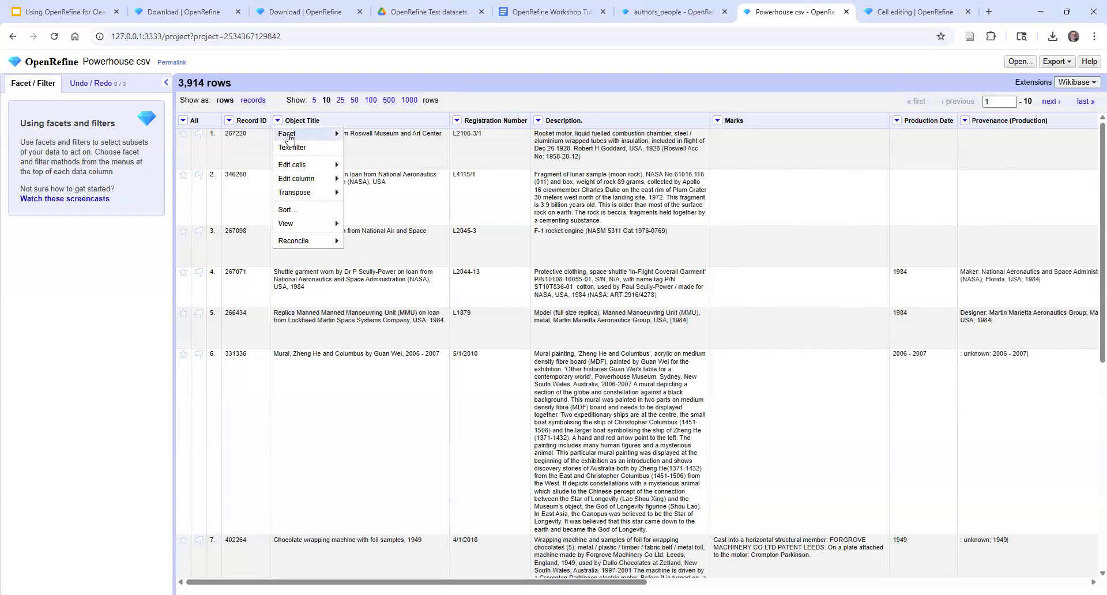
mouse_move(290, 138)
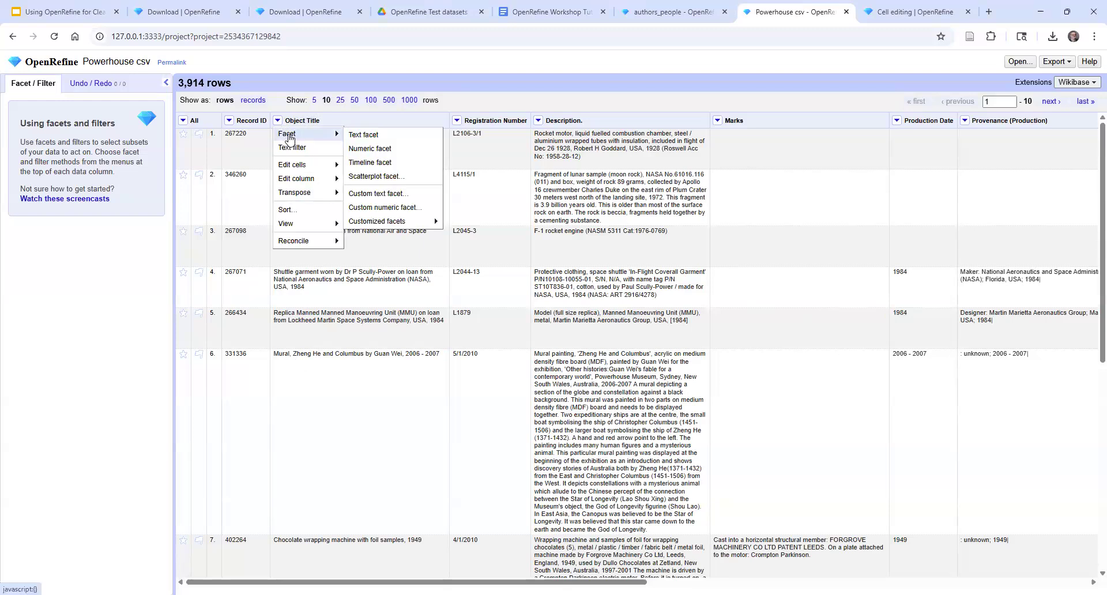
left_click(391, 151)
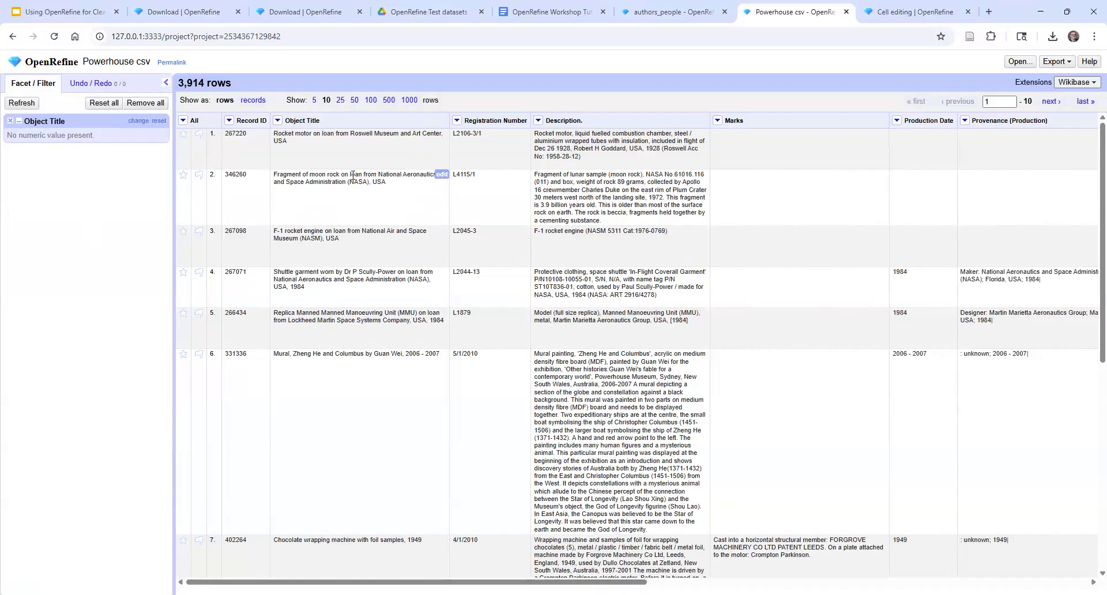
left_click(10, 121)
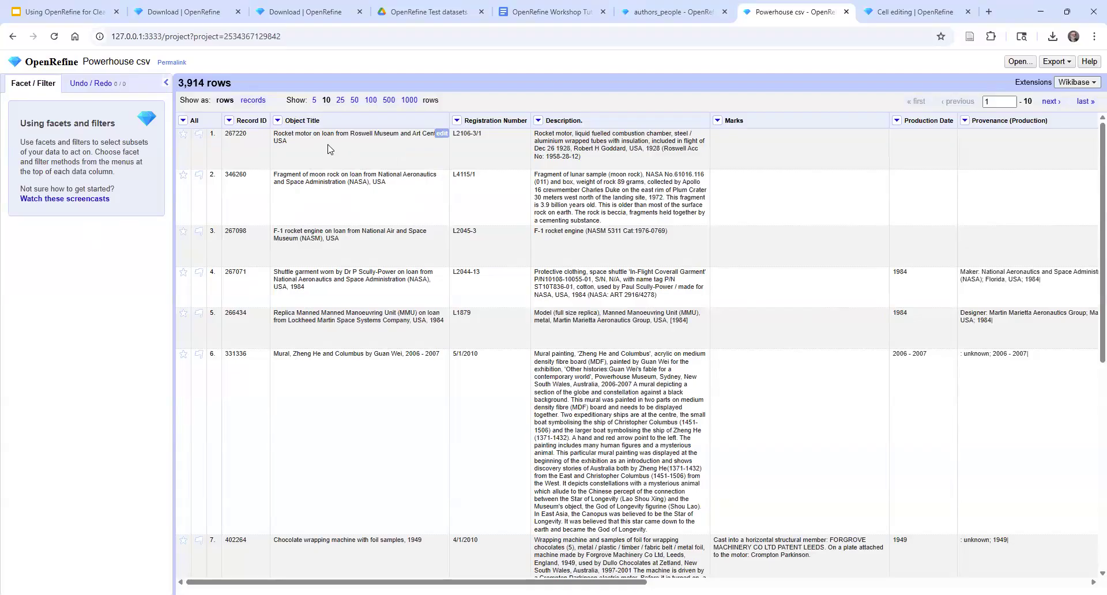
Add a numeric facet on the Record ID column to check for numeric values
left_click(229, 121)
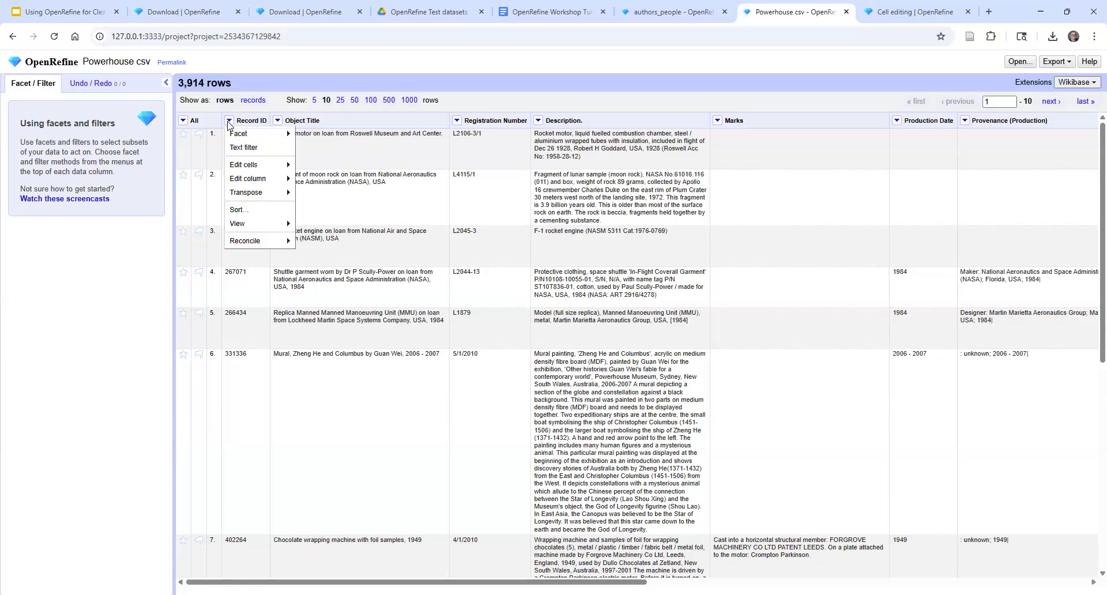
mouse_move(245, 134)
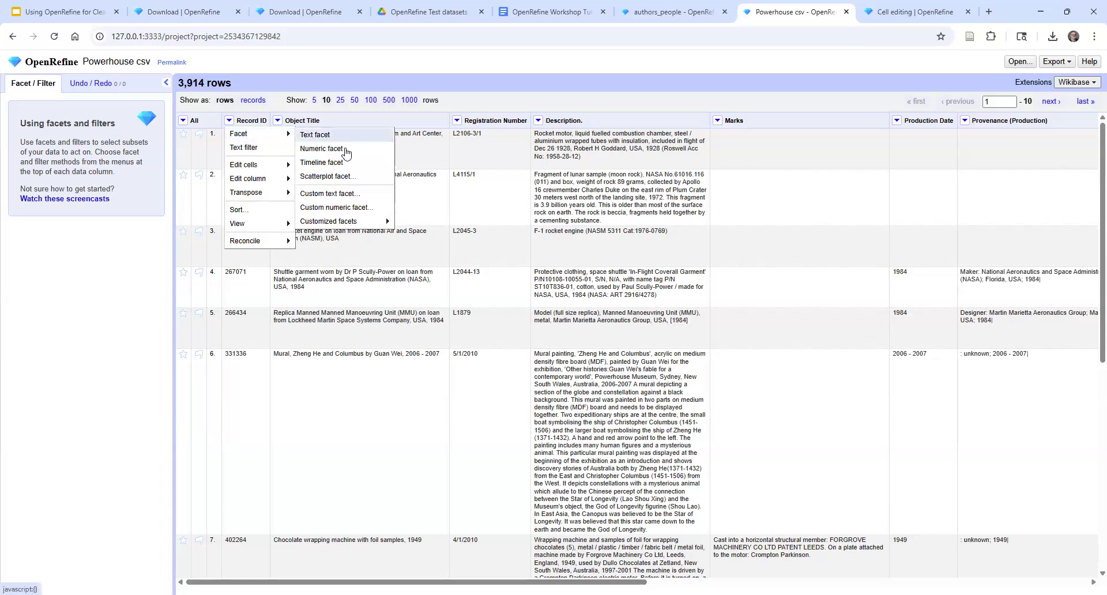
left_click(345, 151)
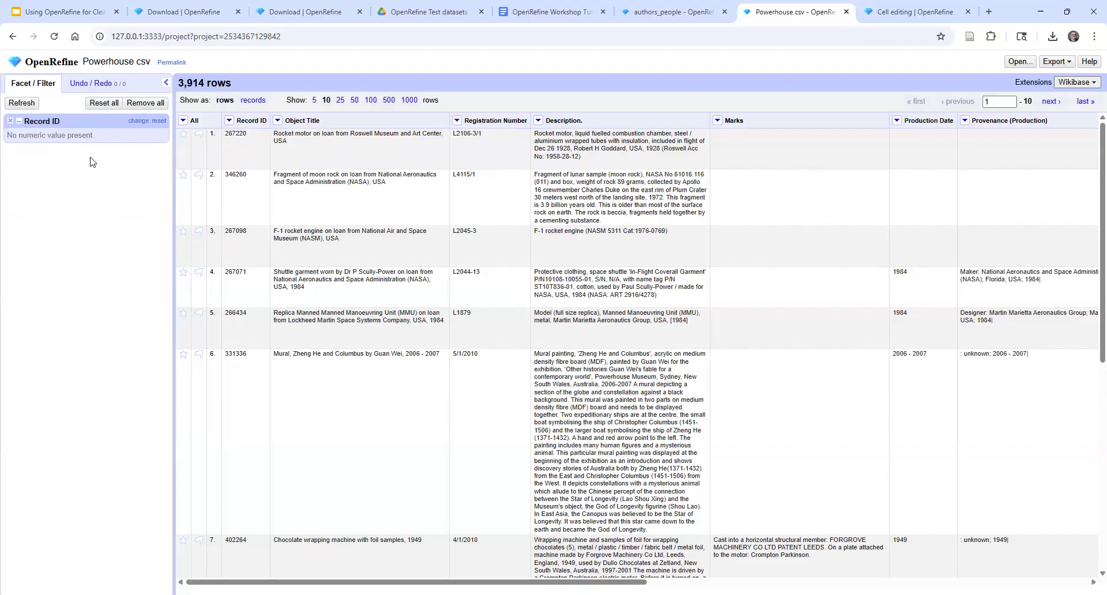
Change the data type of the first row's Record ID cell to number and apply it to all identical cells
mouse_move(249, 143)
left_click(262, 134)
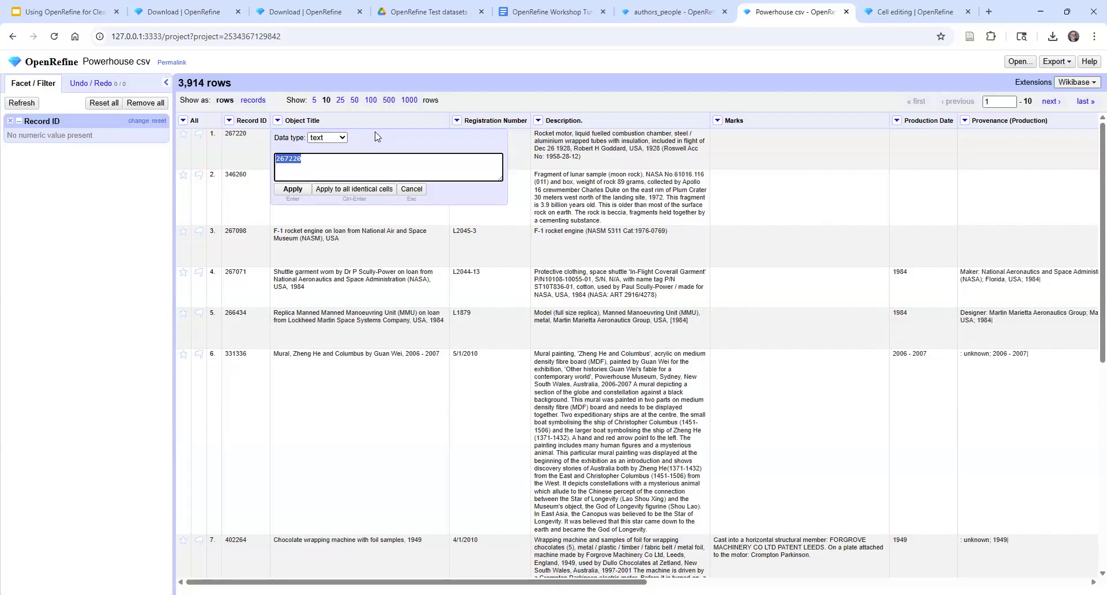
left_click(343, 139)
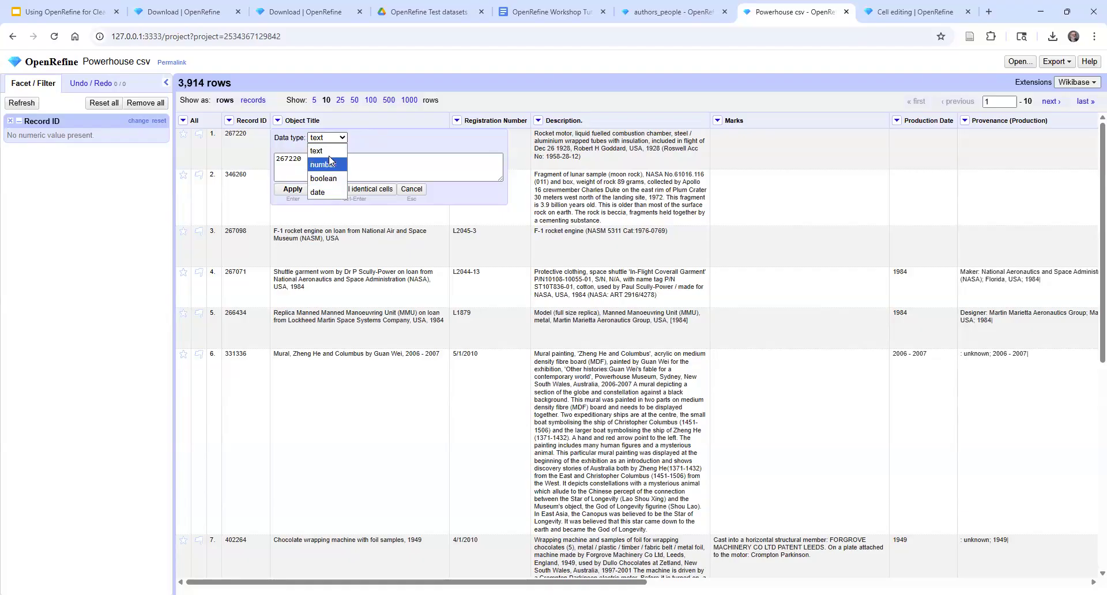
left_click(336, 168)
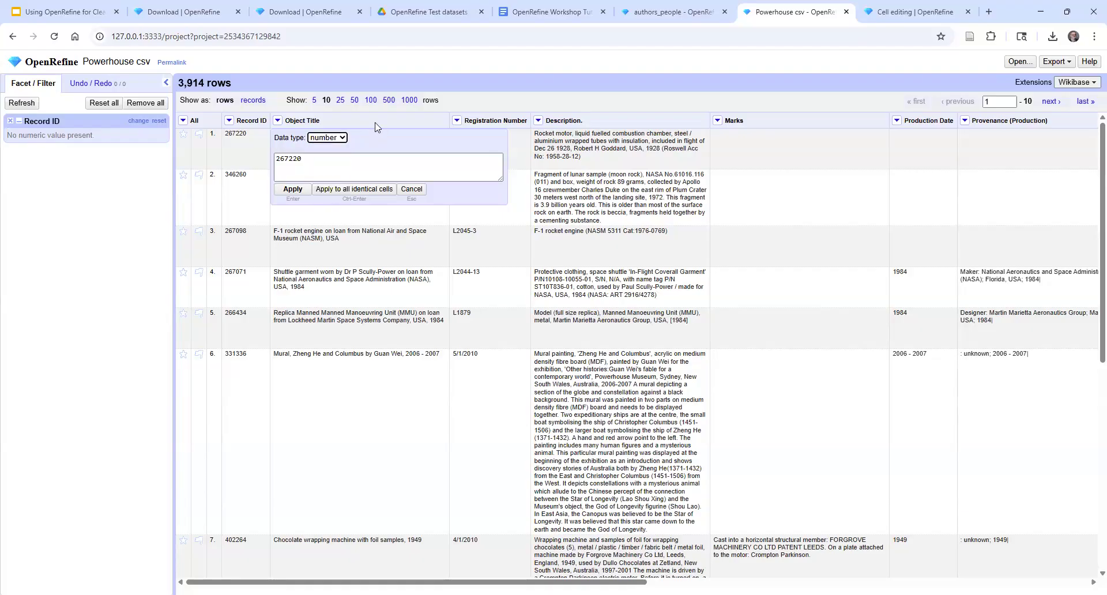
left_click(370, 190)
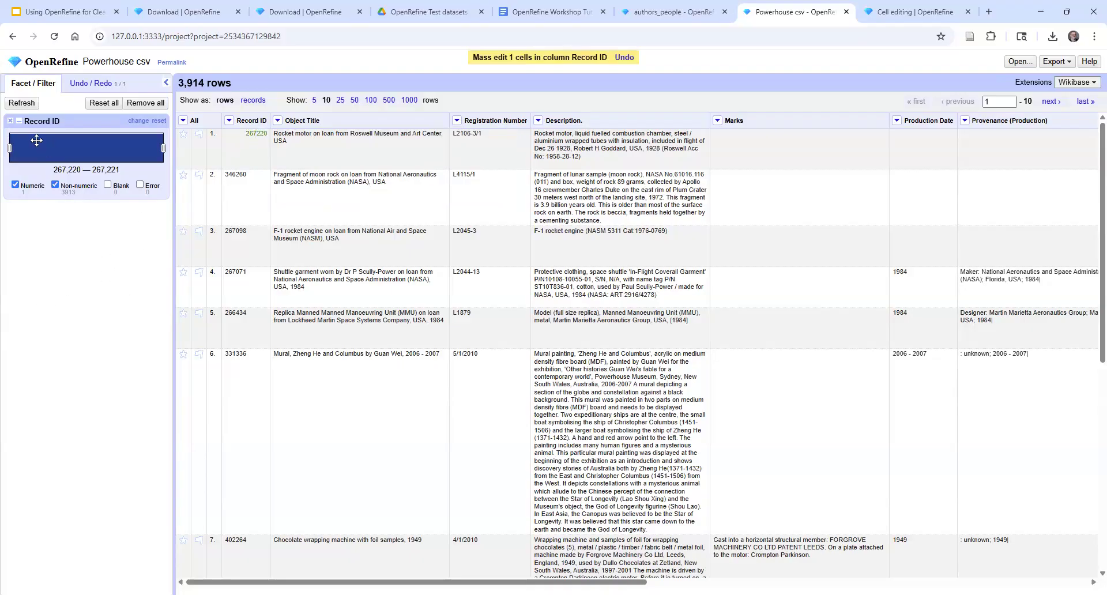
Remove the Record ID facet and create a fresh numeric facet on the same column
left_click(10, 122)
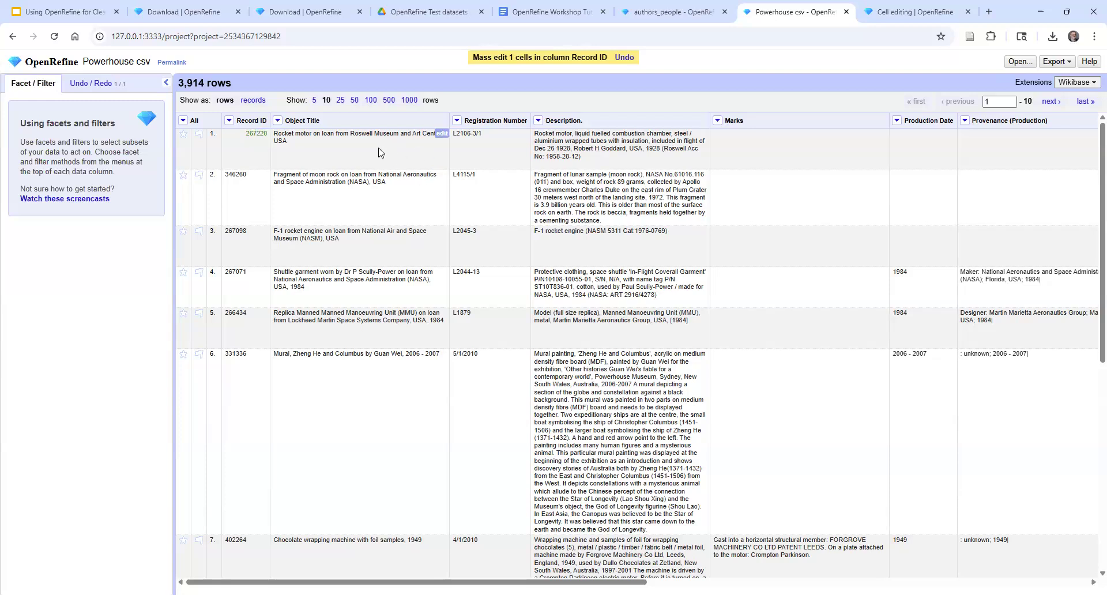
left_click(229, 122)
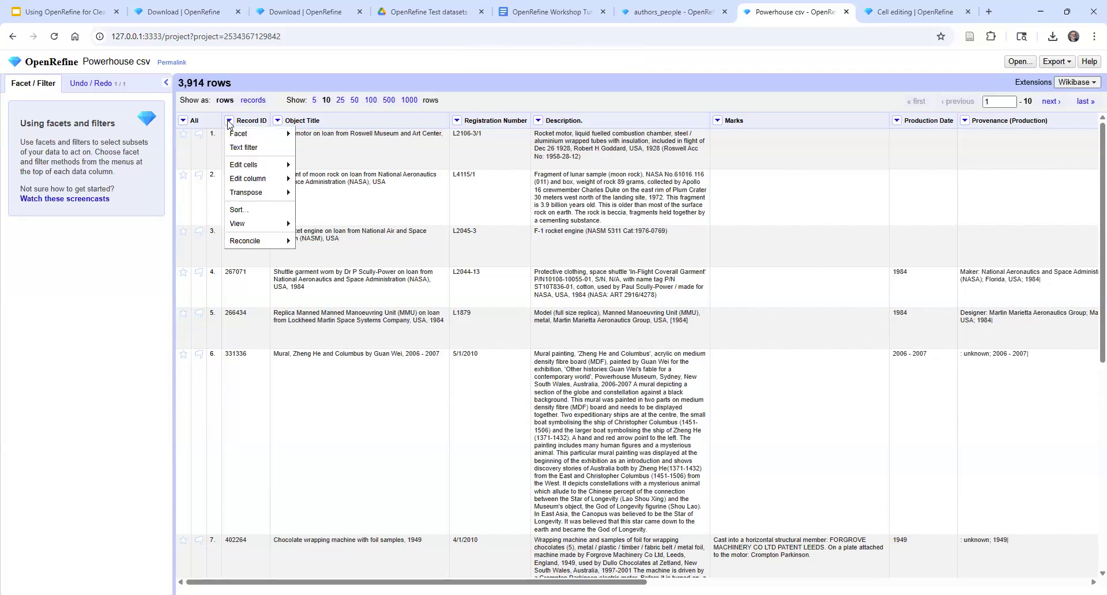
mouse_move(249, 138)
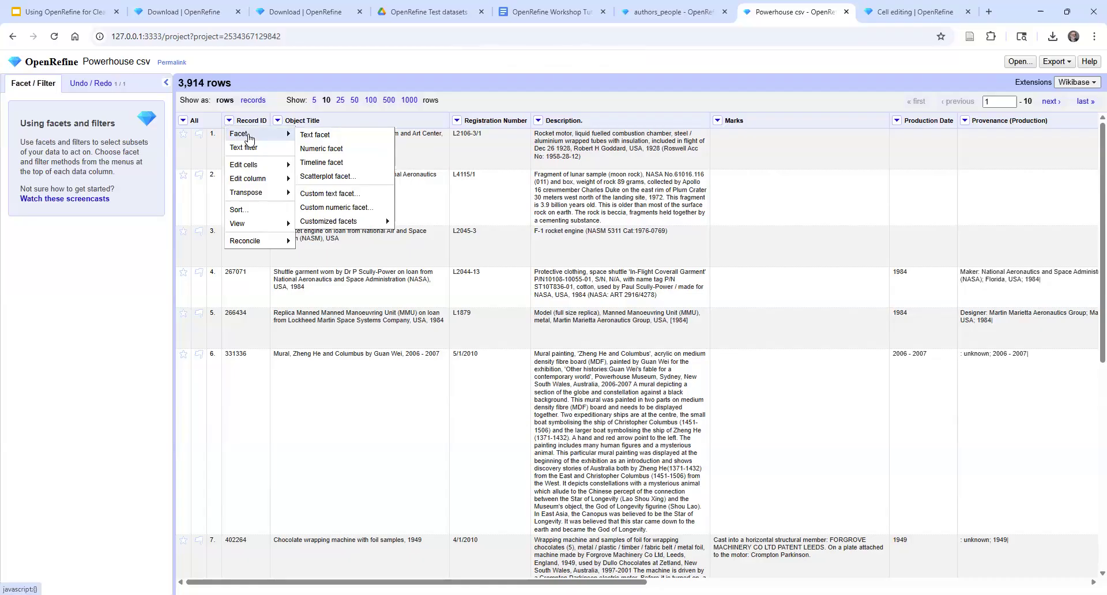
left_click(354, 148)
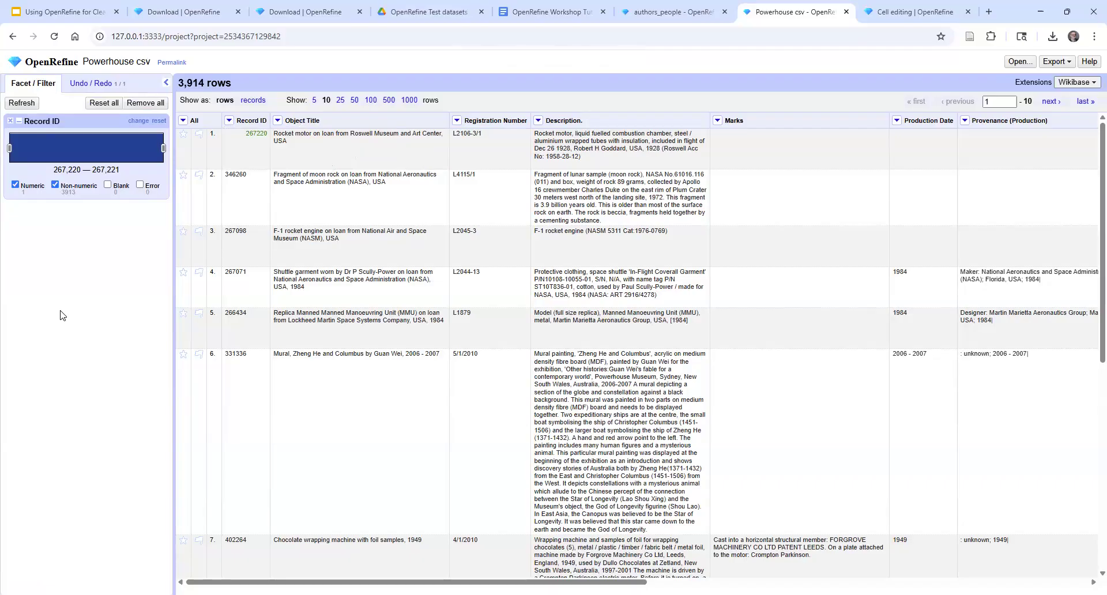
left_click(229, 121)
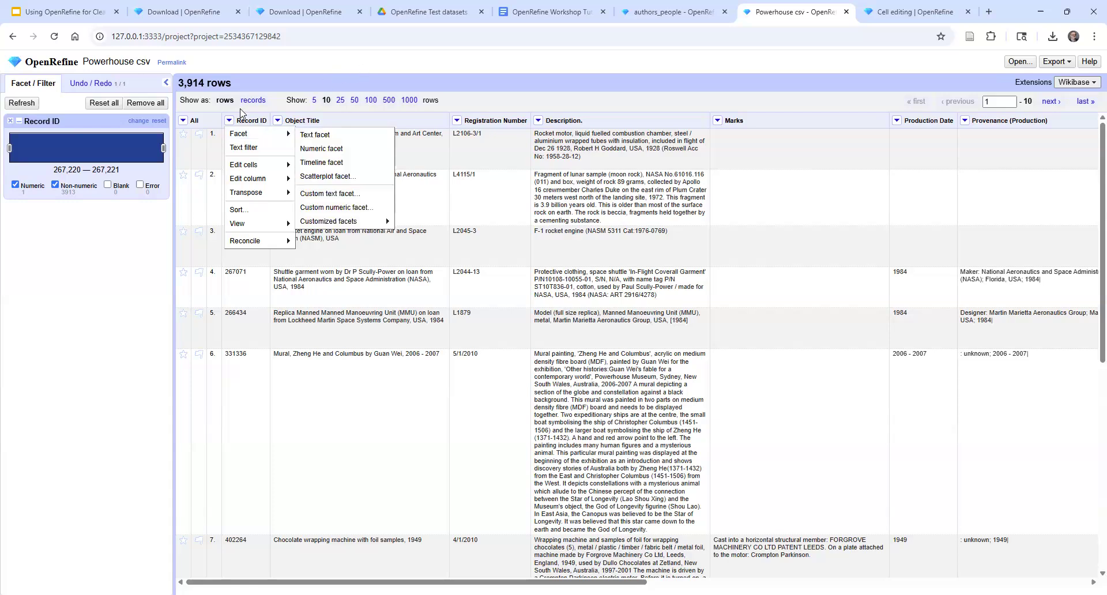
left_click(229, 121)
left_click(228, 121)
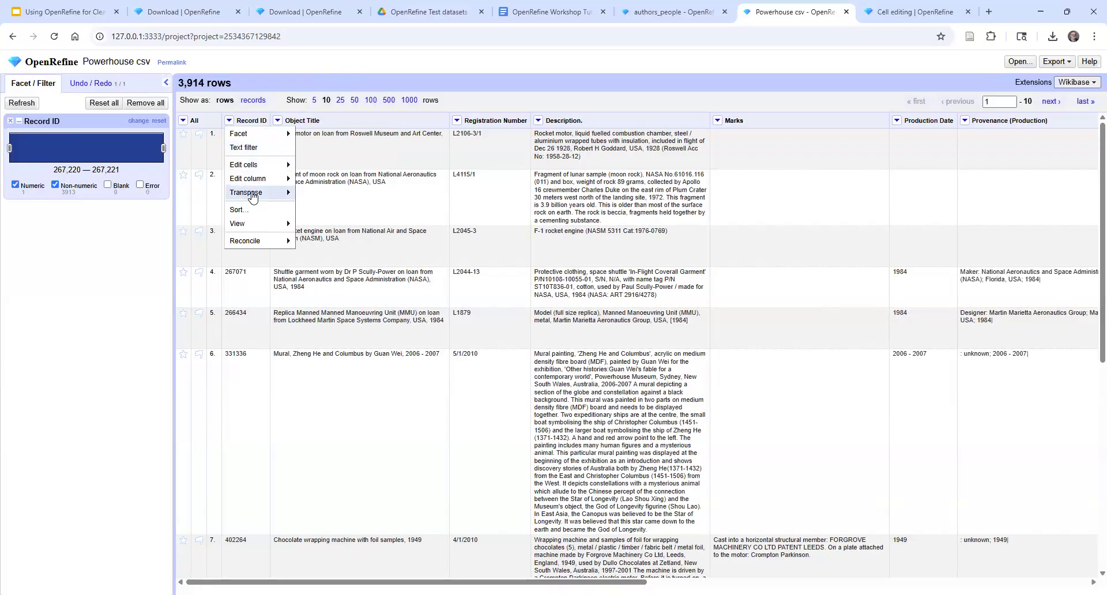
mouse_move(252, 197)
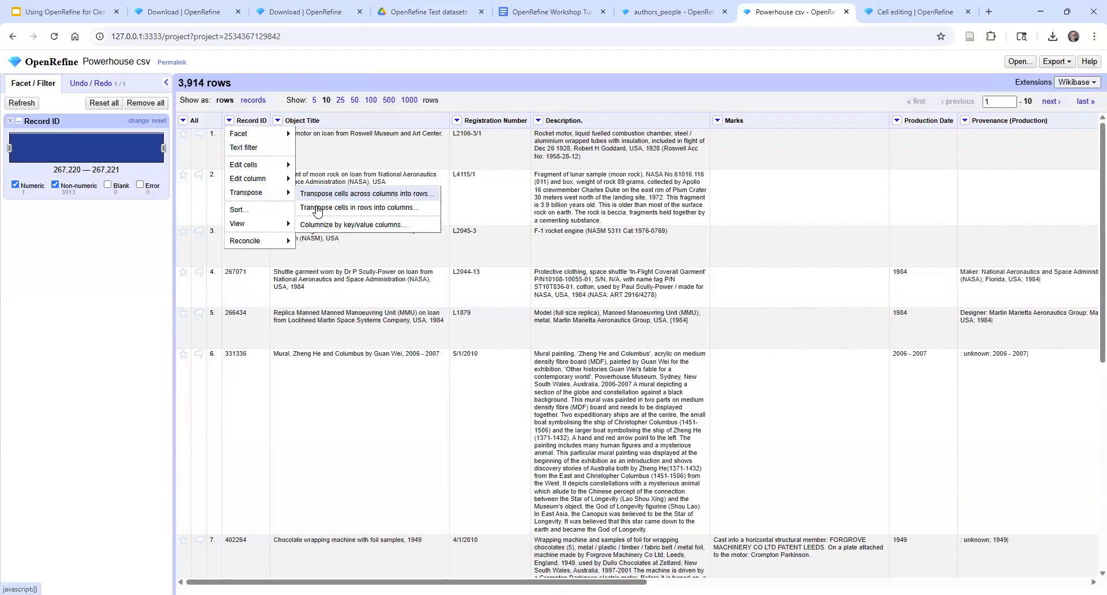
left_click(195, 148)
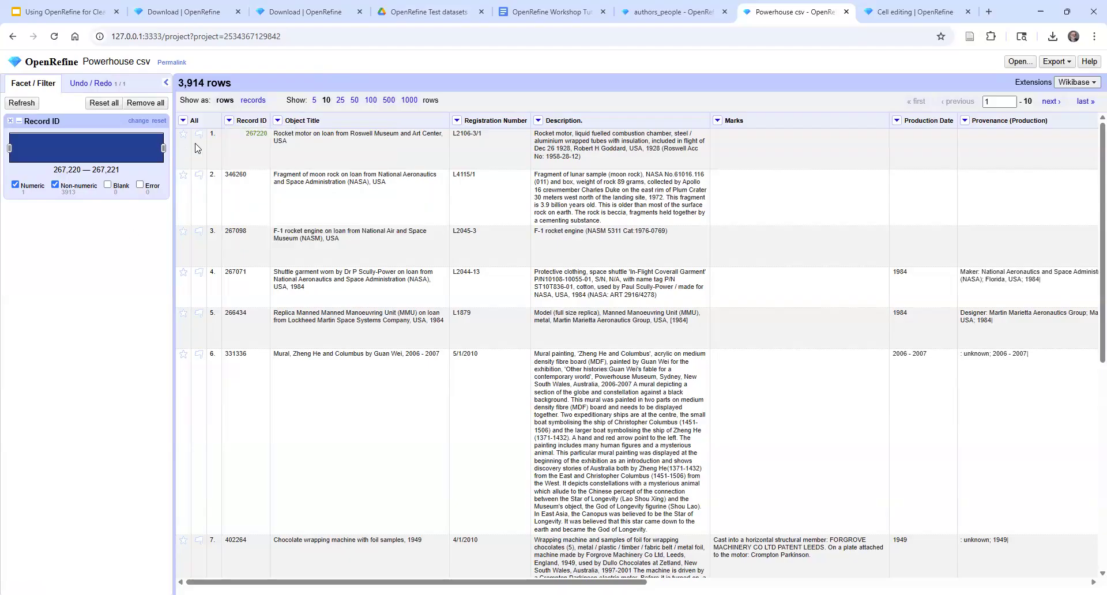
Convert all Record ID cells to numbers with the common transform To number
left_click(229, 120)
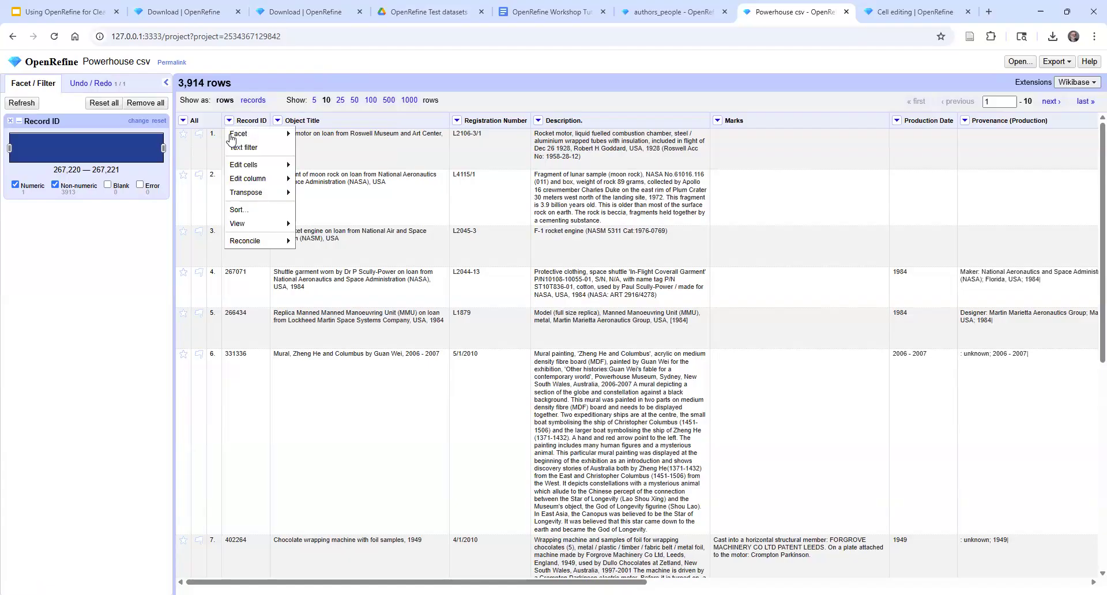
mouse_move(246, 169)
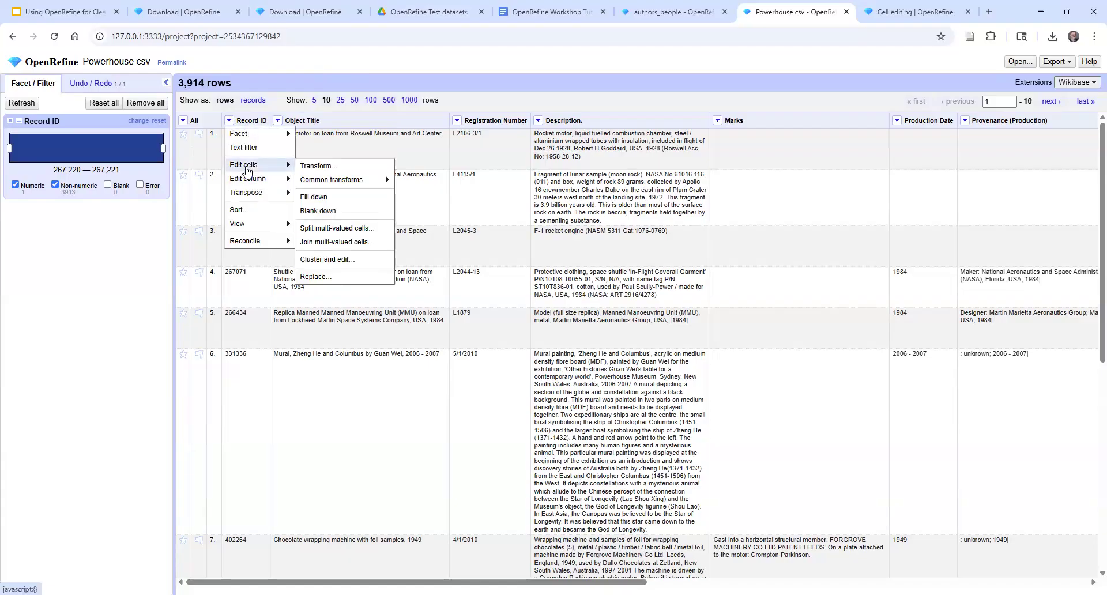
mouse_move(256, 136)
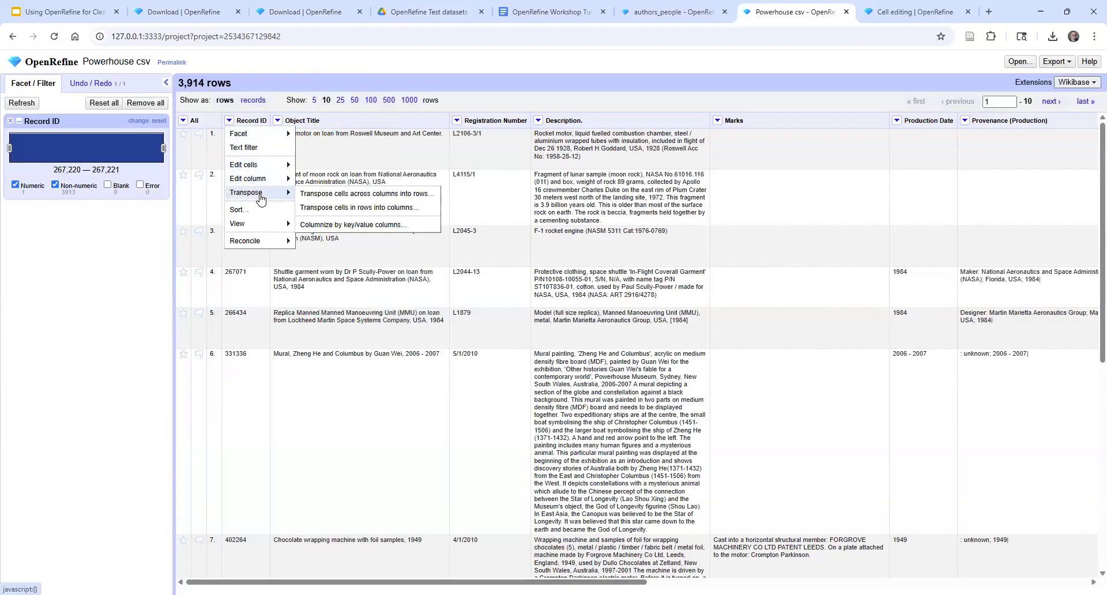
mouse_move(246, 229)
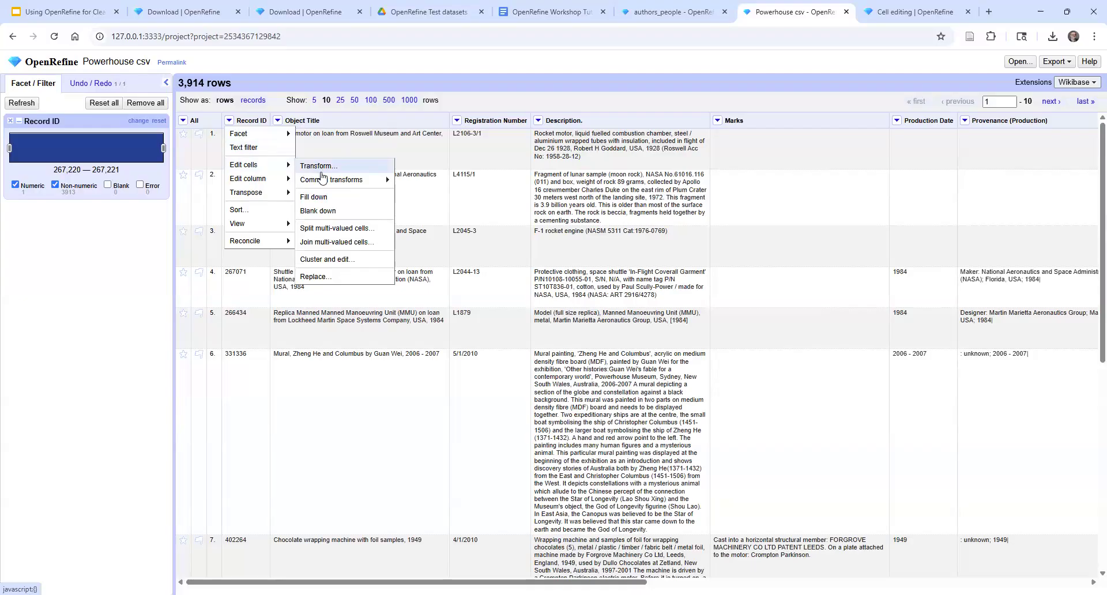
mouse_move(333, 182)
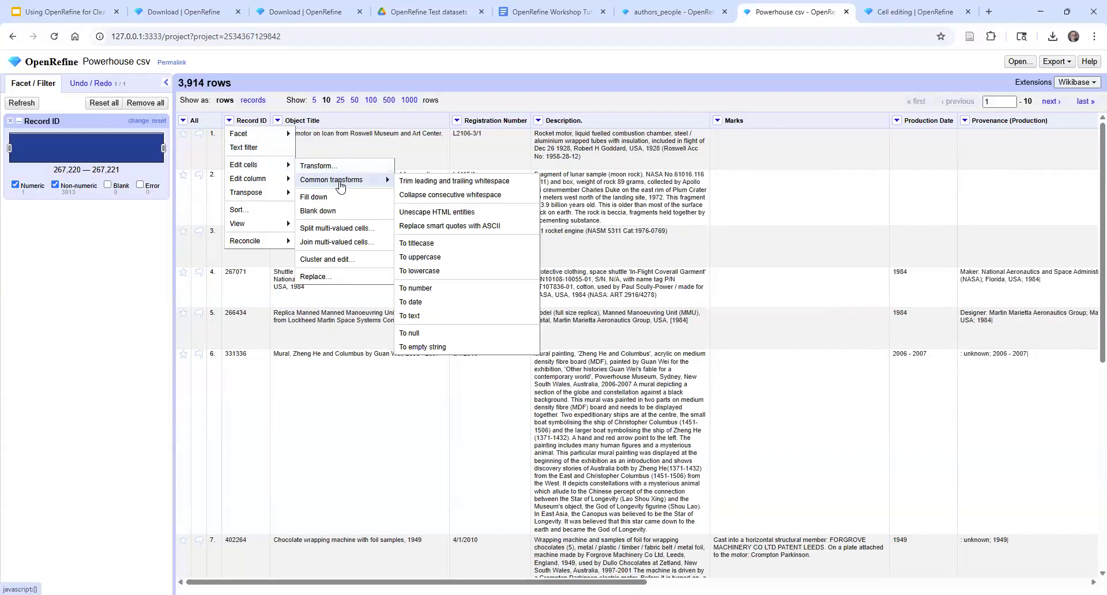
left_click(441, 291)
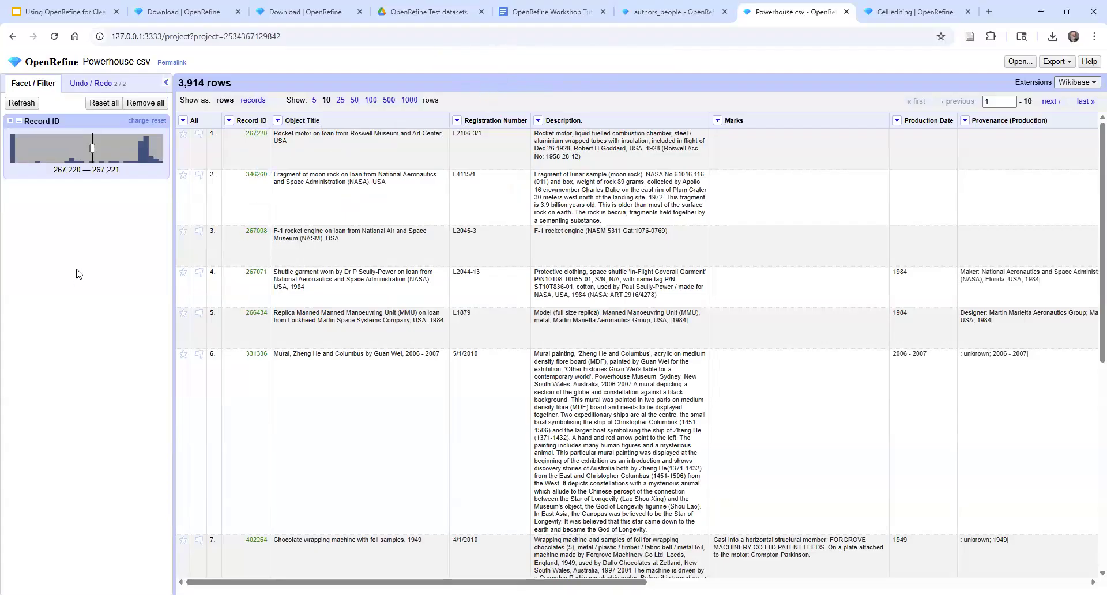
Remove the Record ID facet and check the data type of row 6's Record ID cell without changing it
left_click(8, 121)
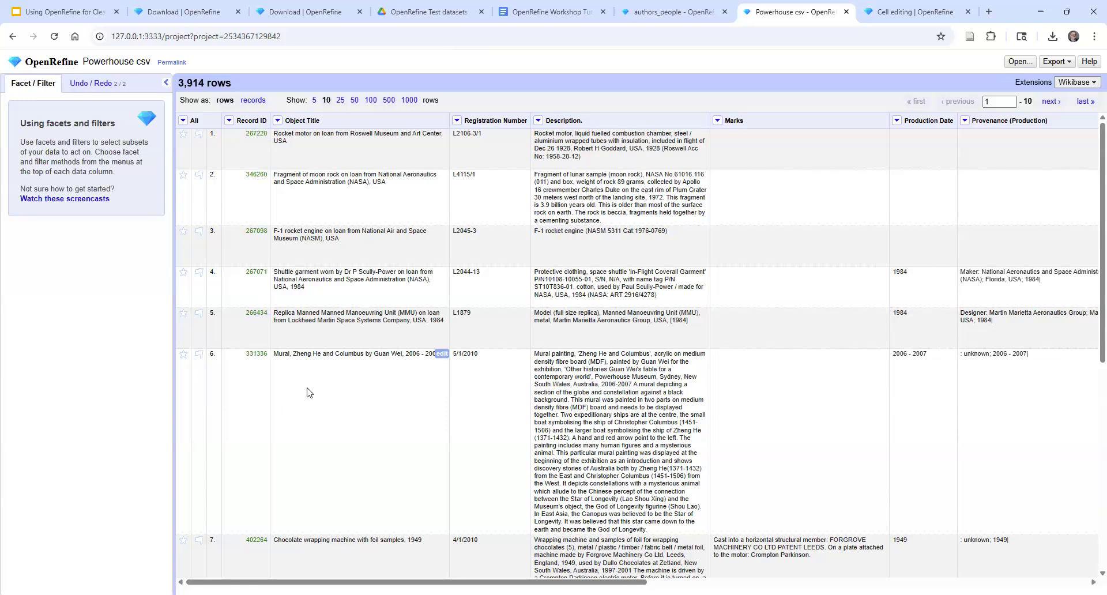
left_click(260, 354)
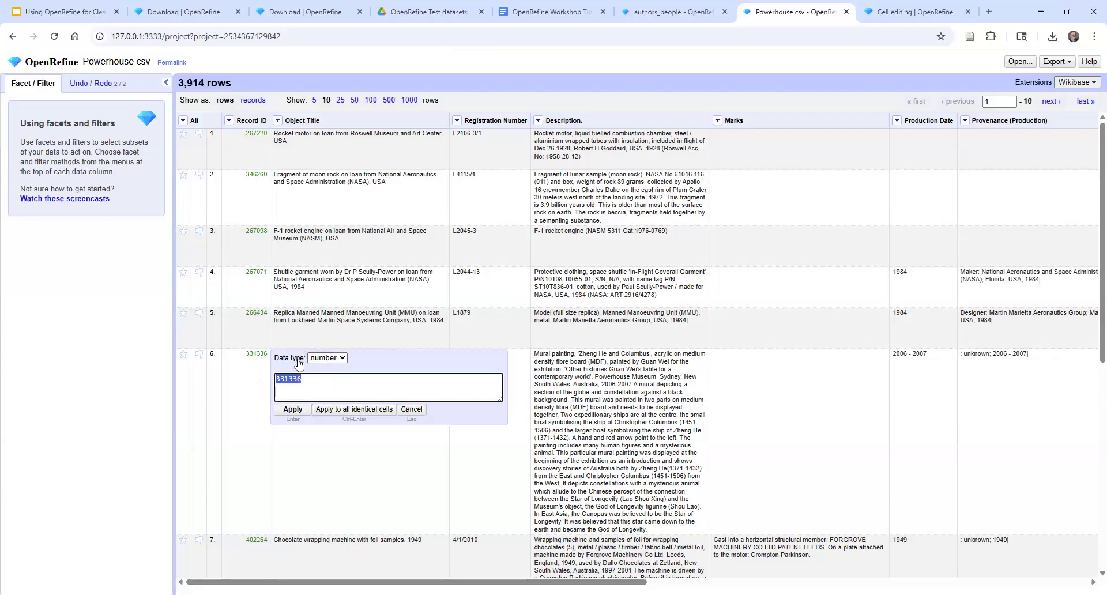
left_click(411, 409)
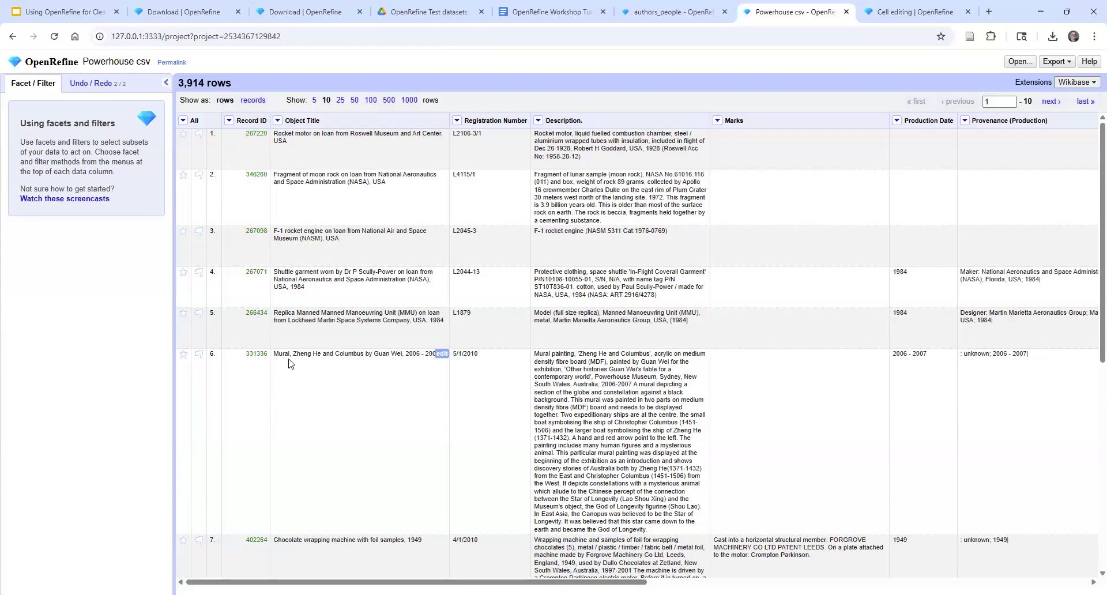
Try removing all matching rows from the unfiltered project, and undo the removal
left_click(183, 122)
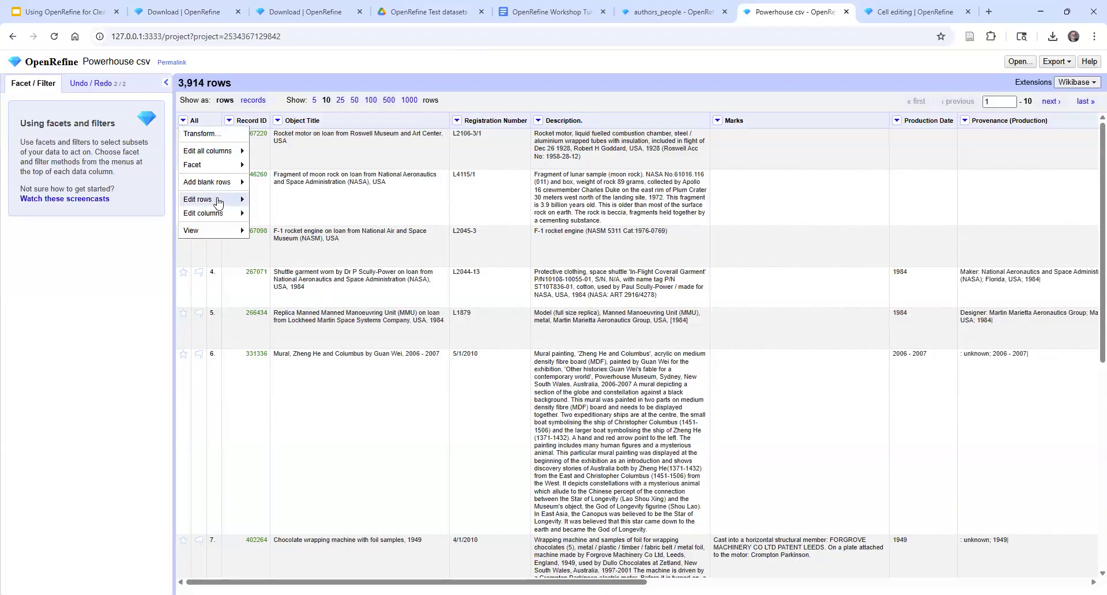
mouse_move(238, 201)
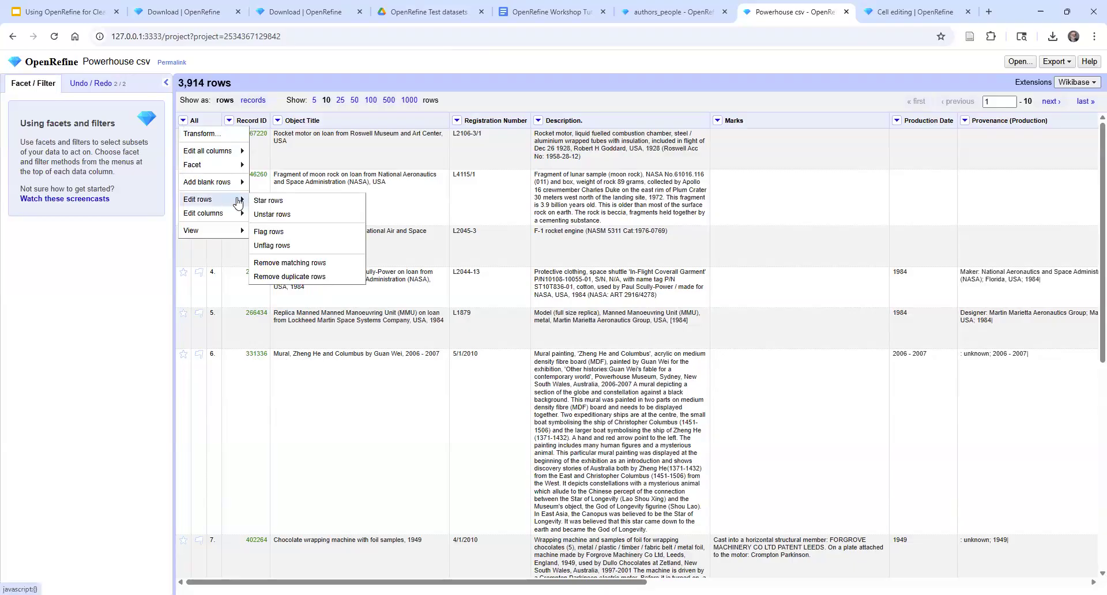
left_click(321, 263)
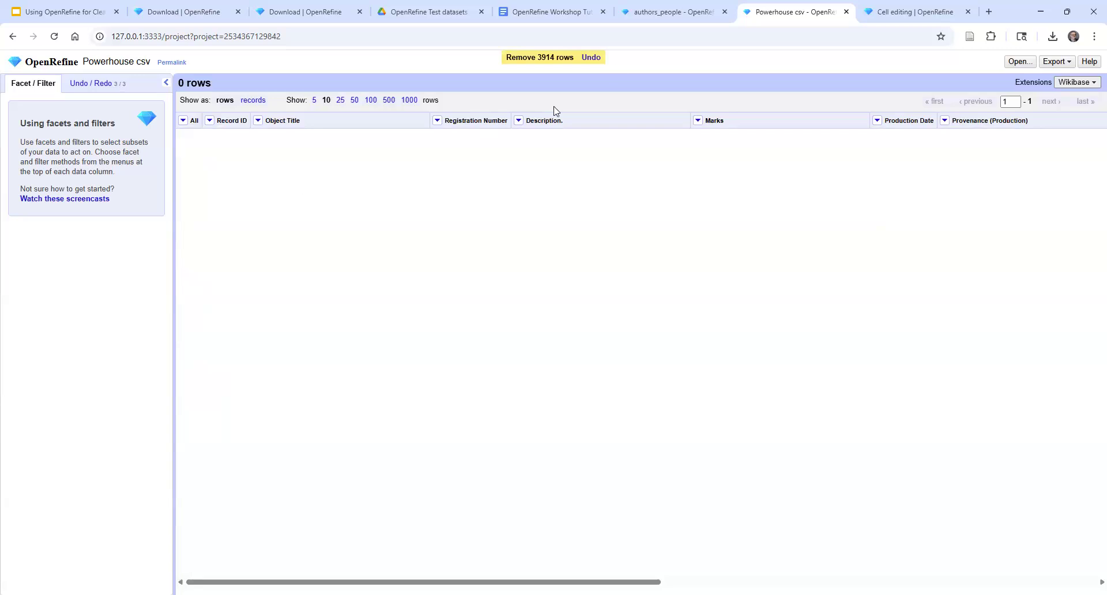
left_click(590, 58)
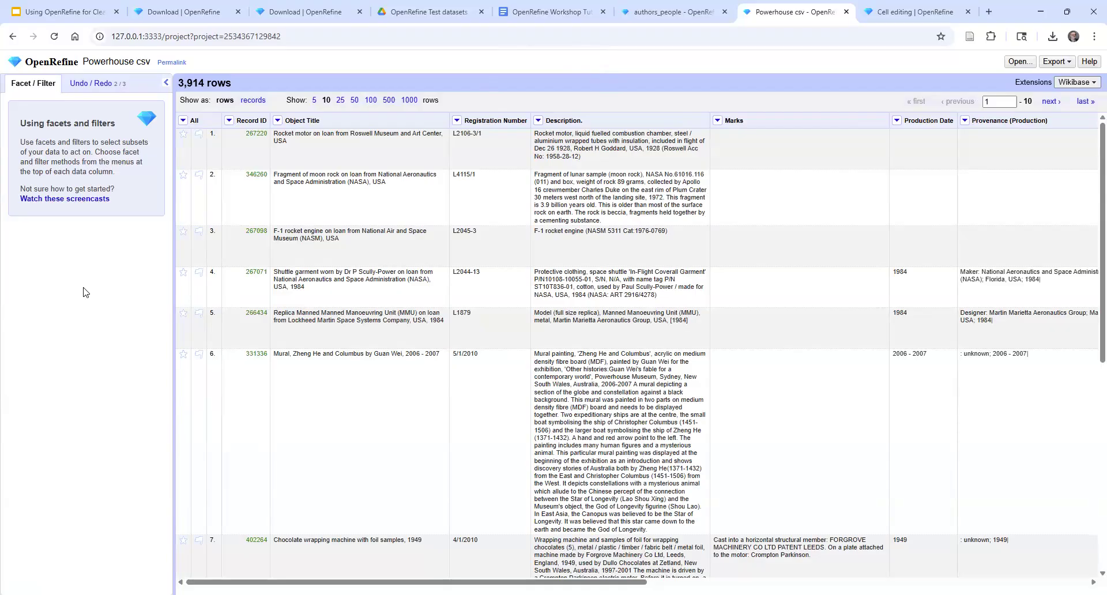
Sort the rows by Record ID with cell values treated as numbers, and look over the sorted rows
left_click(228, 121)
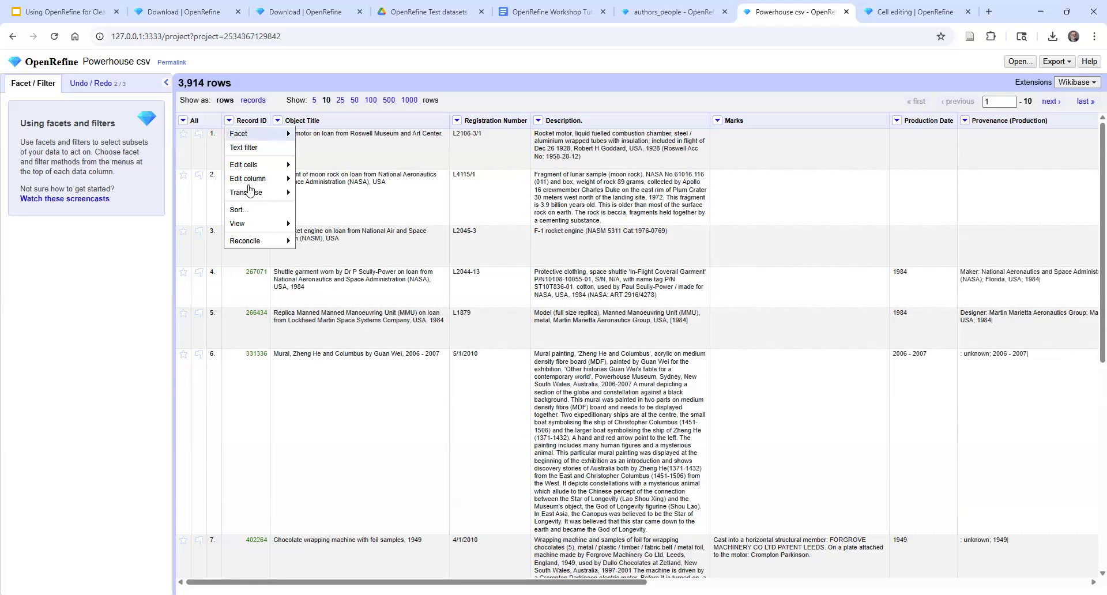
left_click(250, 210)
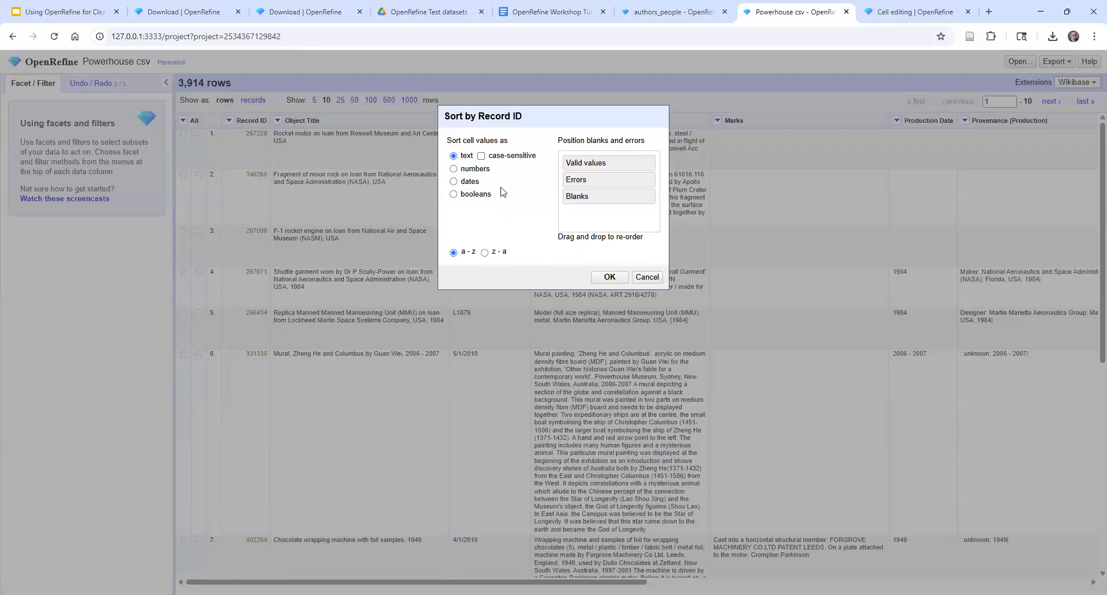
left_click(453, 169)
left_click(610, 277)
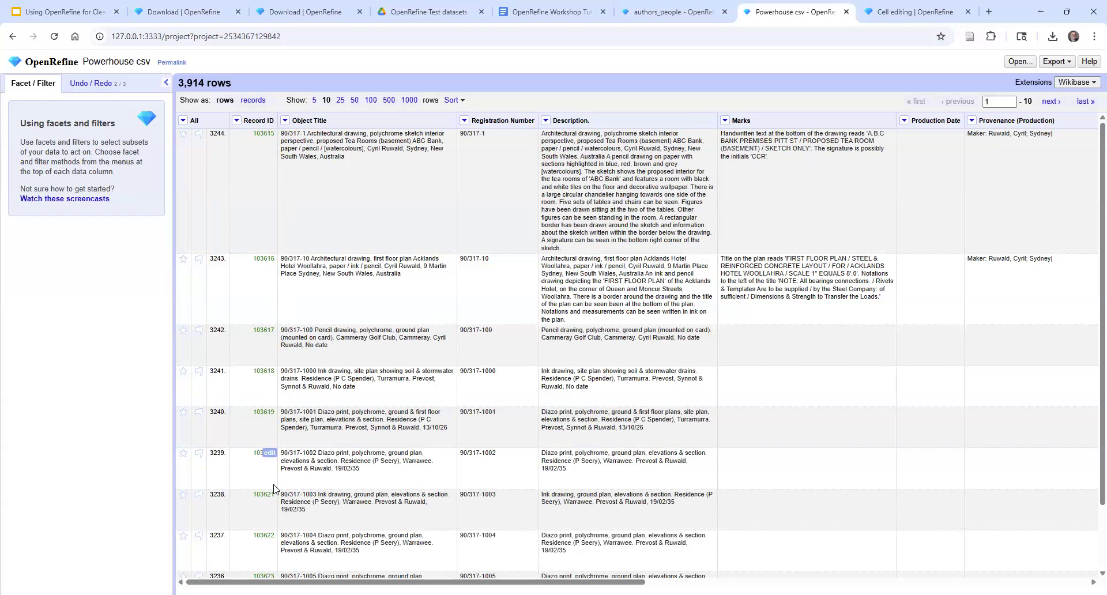
scroll(731, 491, "down", 1)
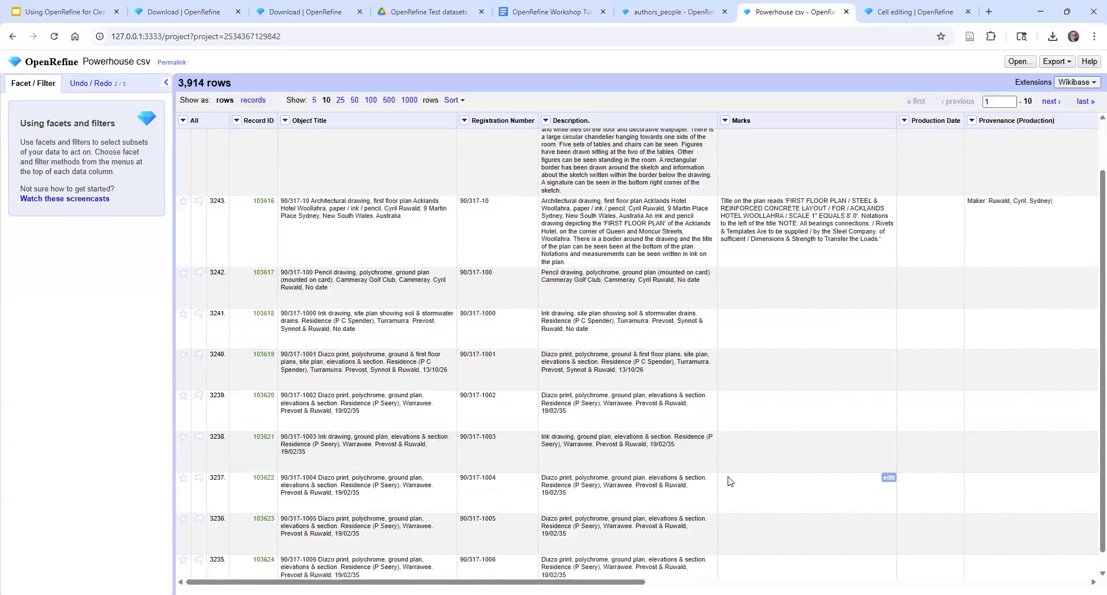
scroll(730, 481, "down", 1)
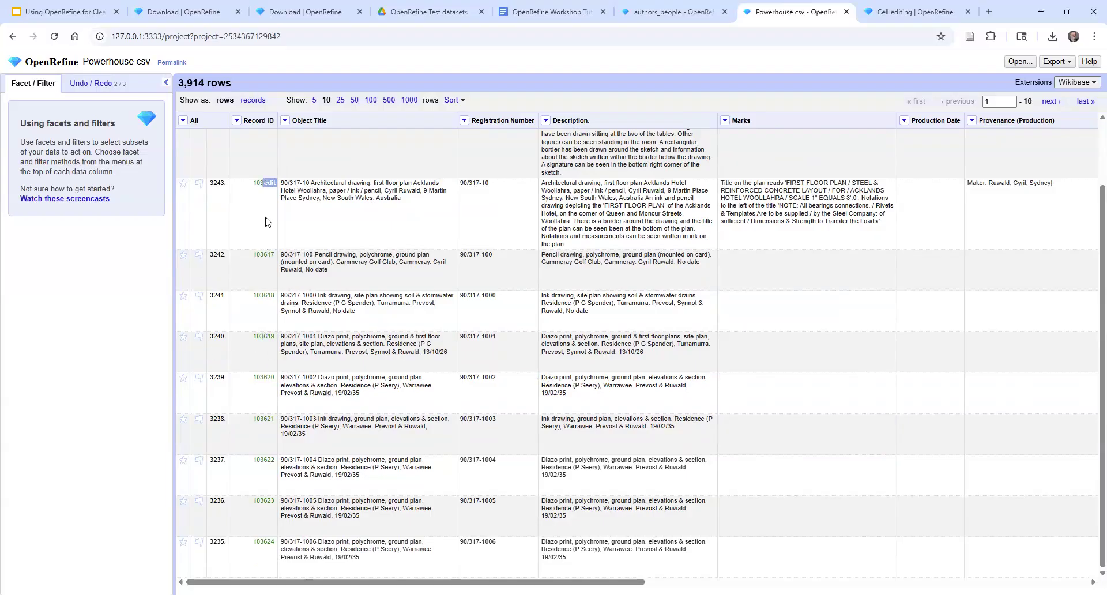
scroll(319, 287, "up", 2)
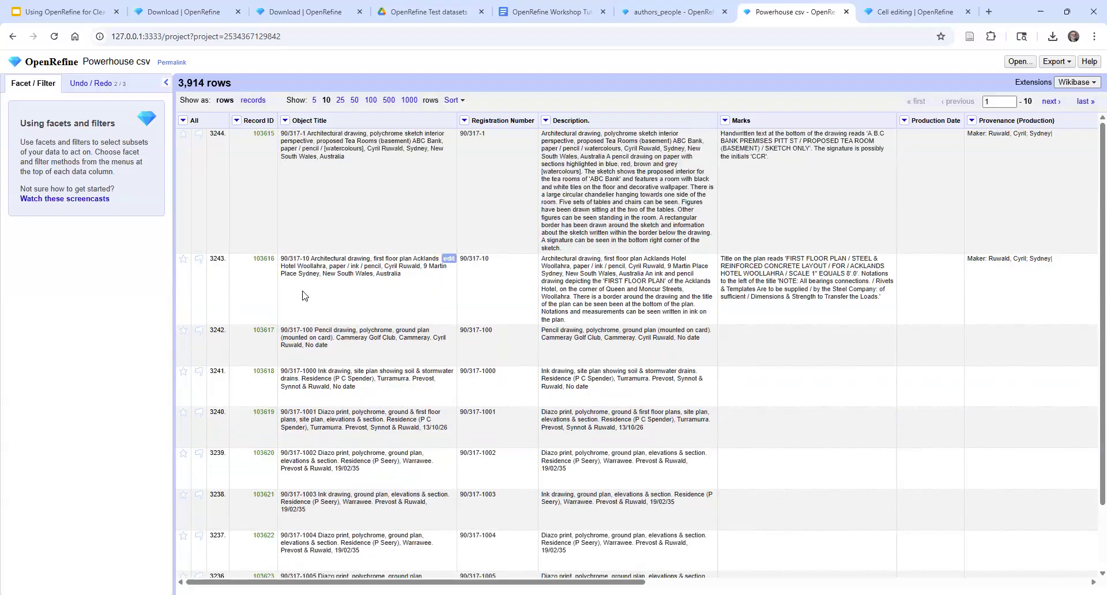
Try to apply an empty value to the Record ID cell in row 3242, and cancel the edit
left_click(269, 330)
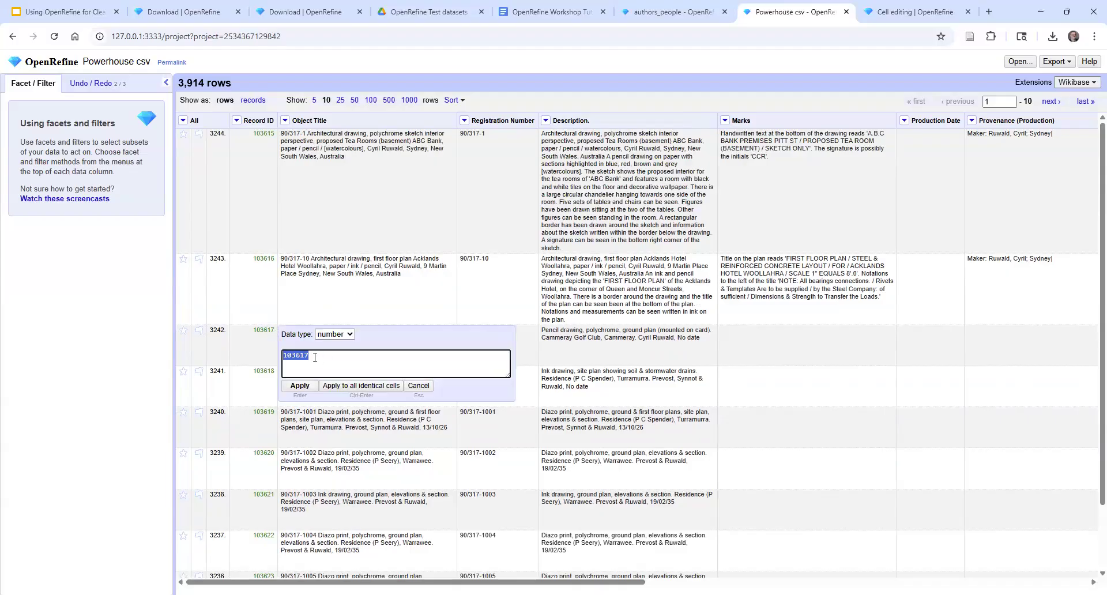
key("BackSpace")
left_click(298, 387)
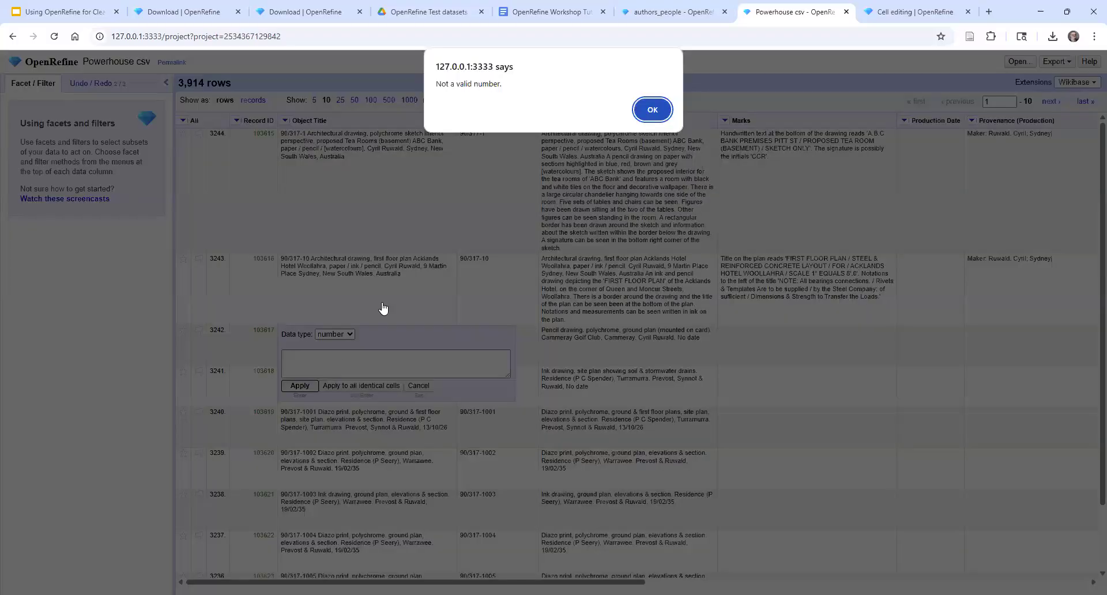
key("Return")
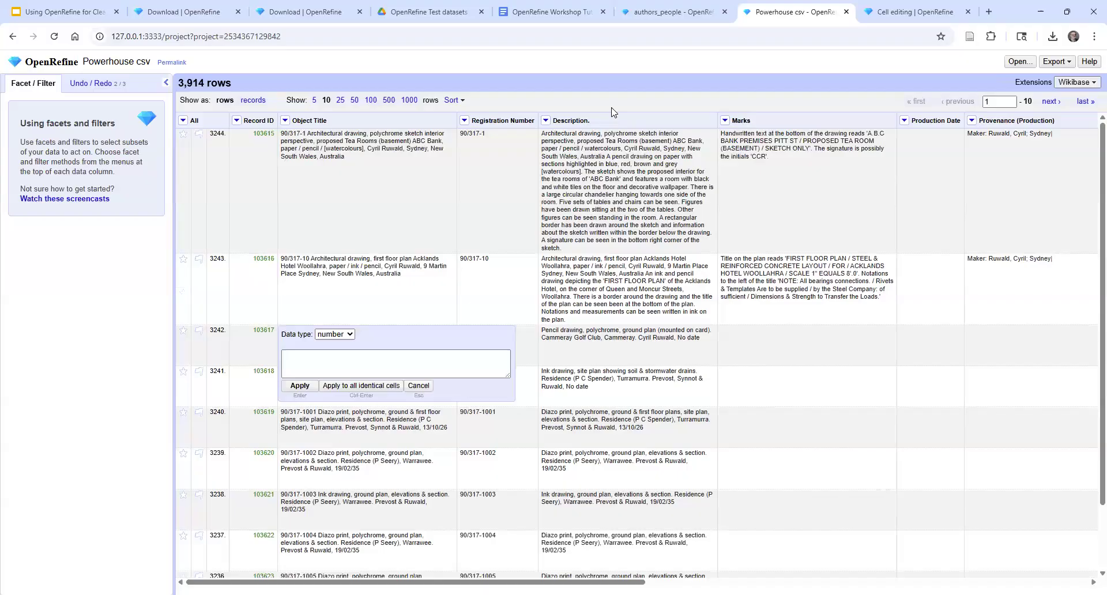
left_click(333, 358)
left_click(419, 389)
left_click(420, 390)
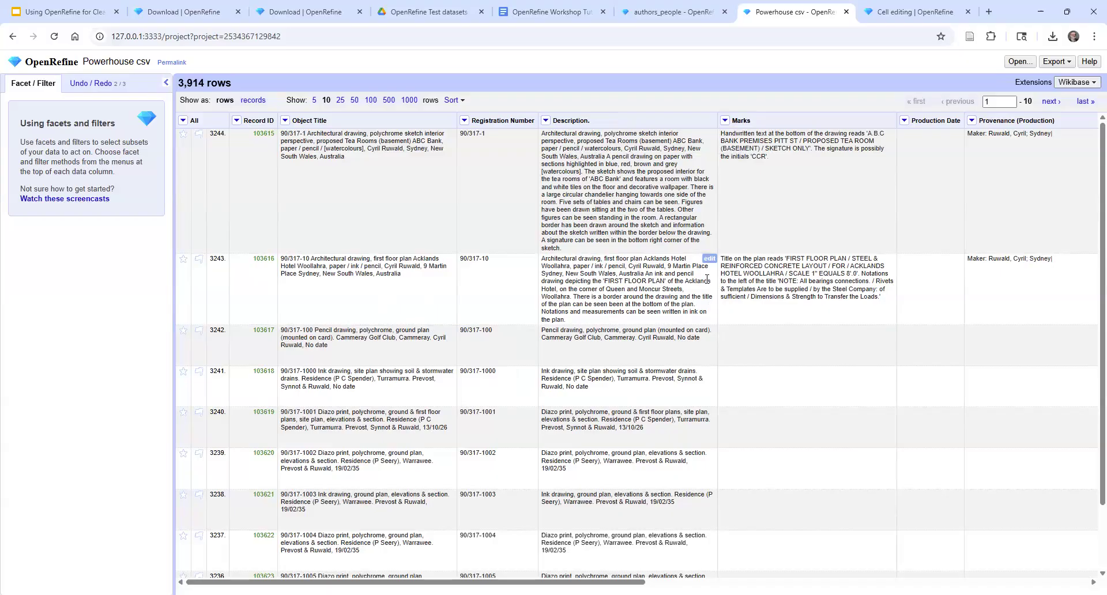
Look over the project's remaining columns, try excluding Persistent Link from a custom tabular export, and cancel the export
left_click_drag(542, 581, 977, 581)
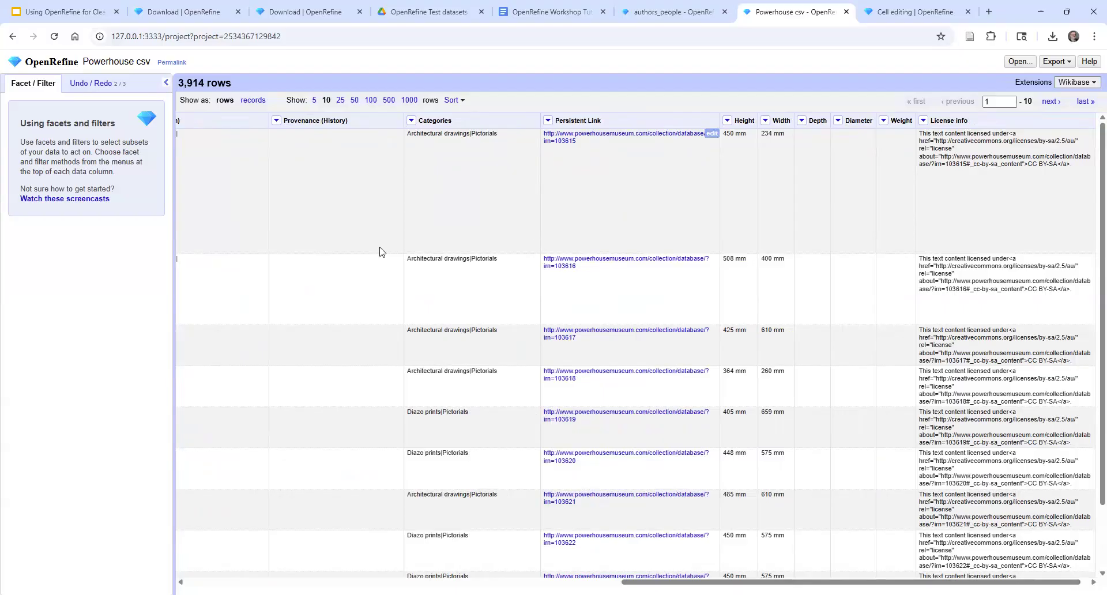
left_click_drag(657, 581, 208, 571)
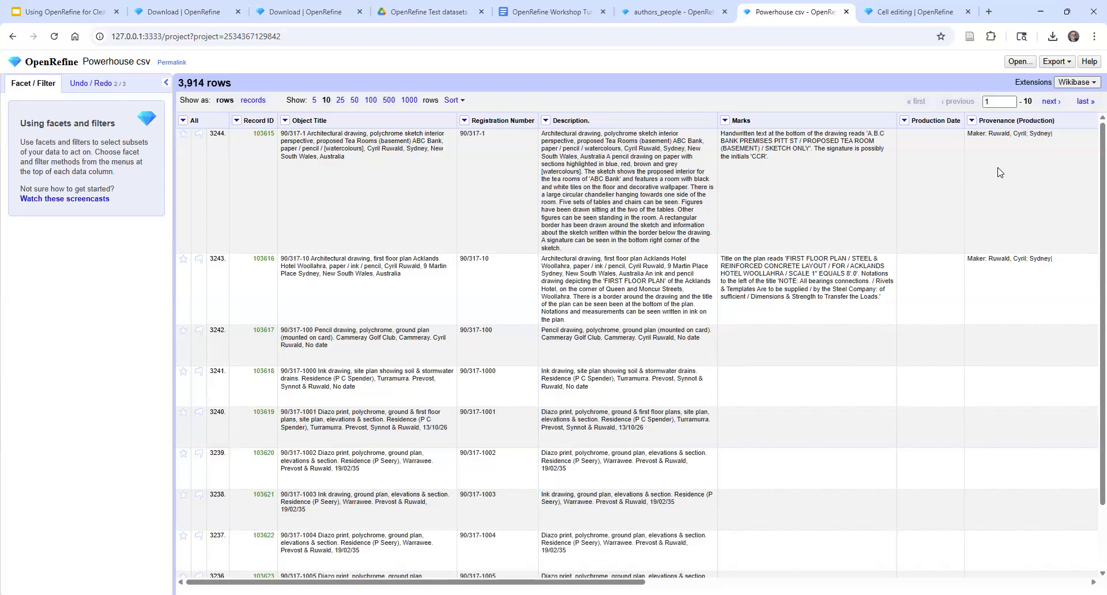
left_click(1055, 62)
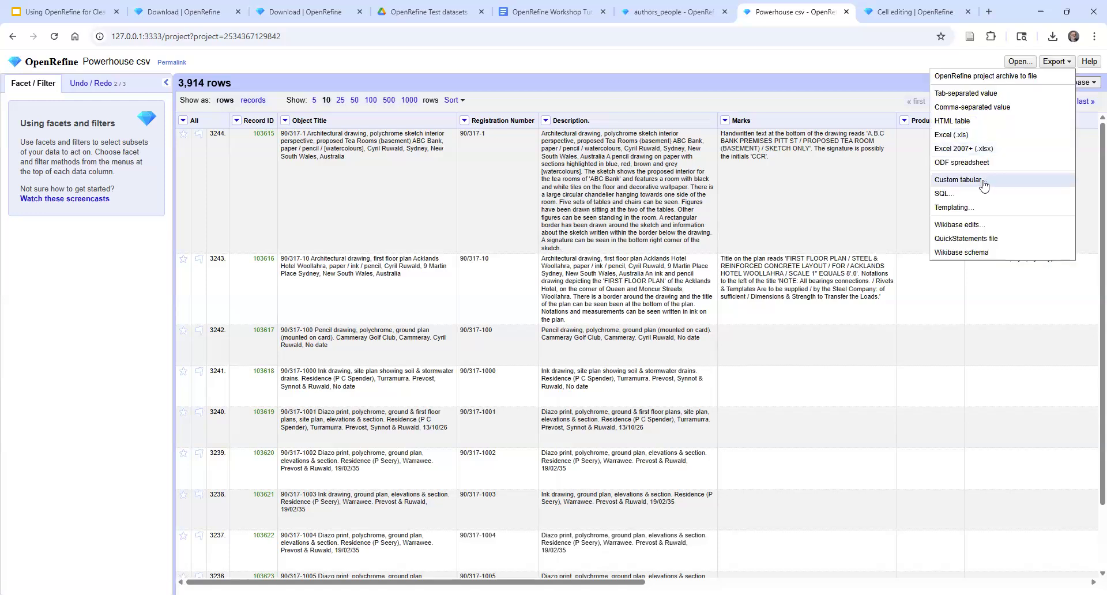
left_click(959, 180)
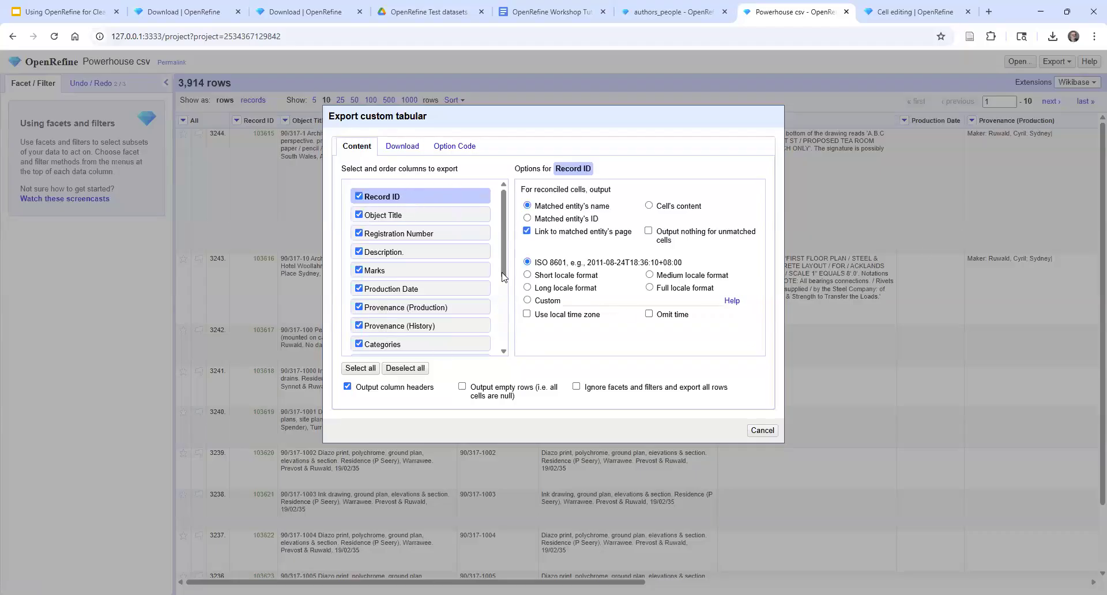
scroll(506, 295, "down", 3)
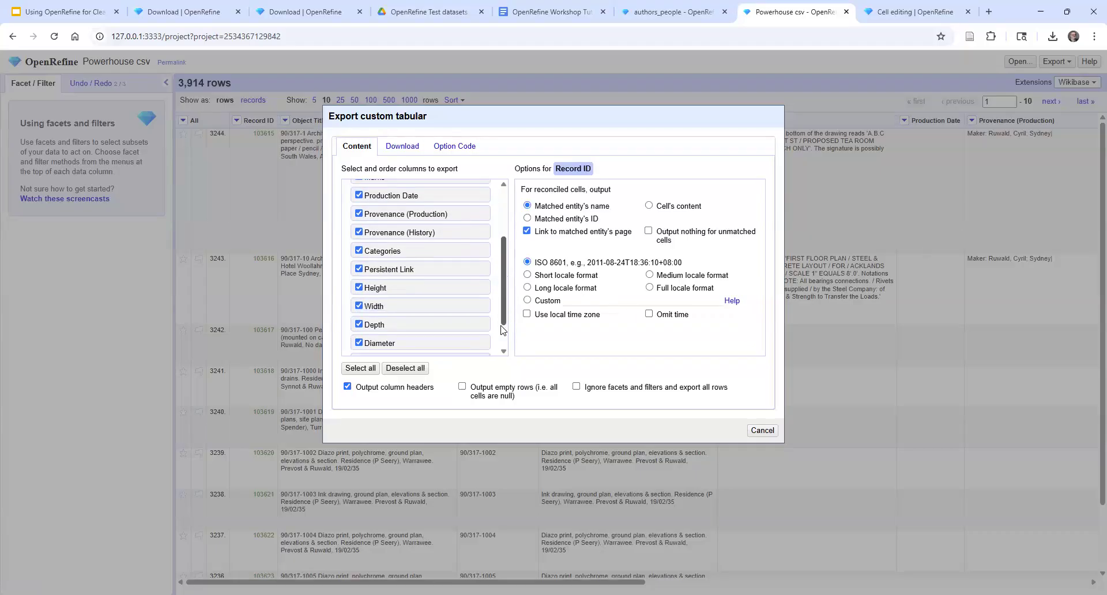
scroll(505, 334, "up", 1)
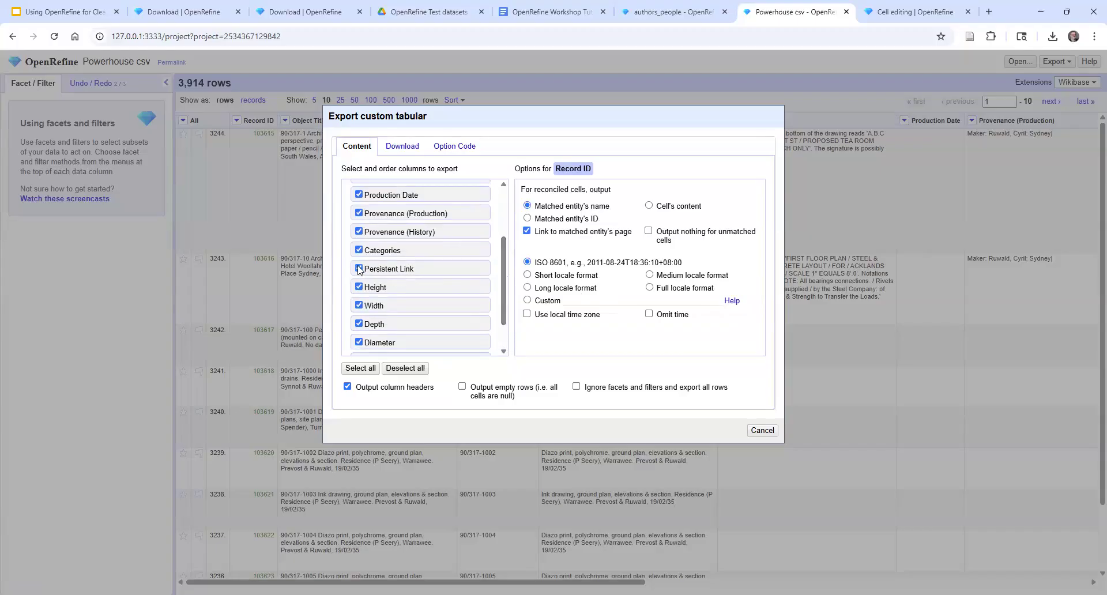
left_click(359, 268)
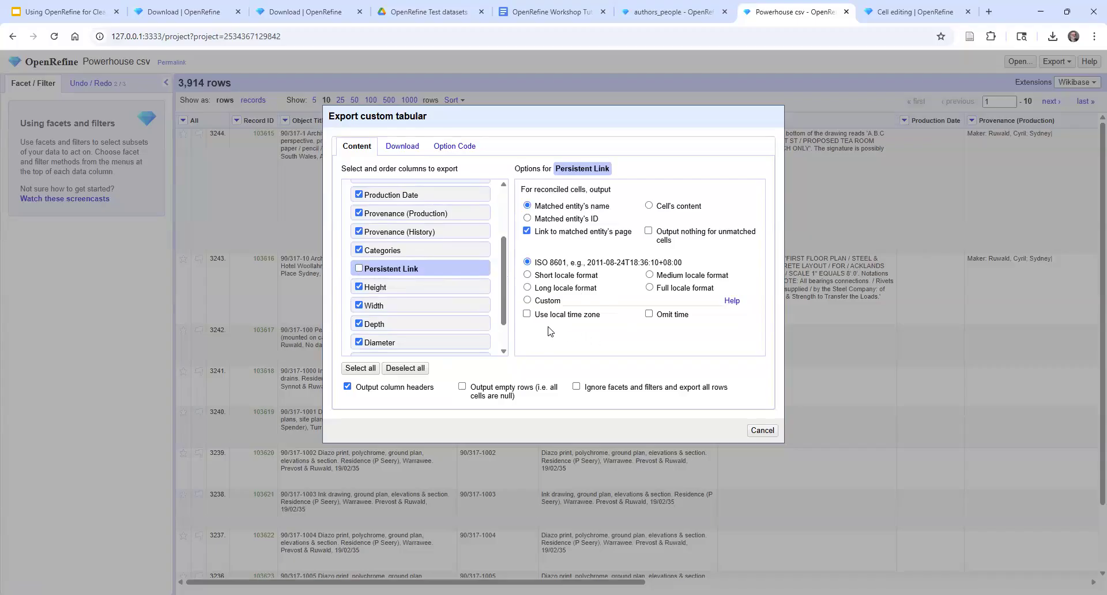
left_click(762, 430)
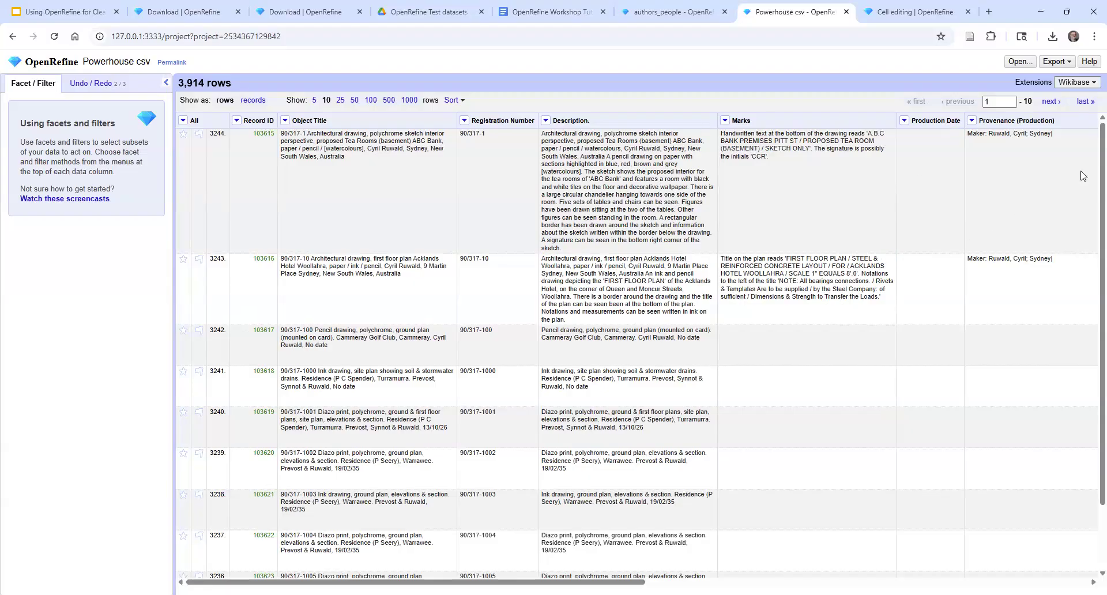
Start a new project from this computer by uploading dijon-prices-wide.csv for parsing
key("Tab")
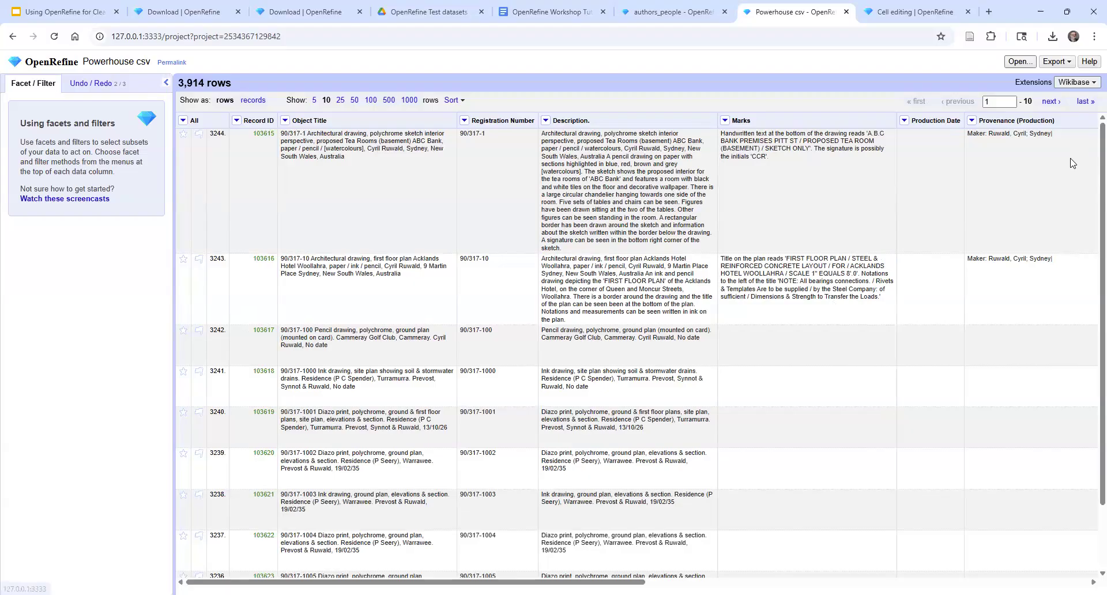
key("Return")
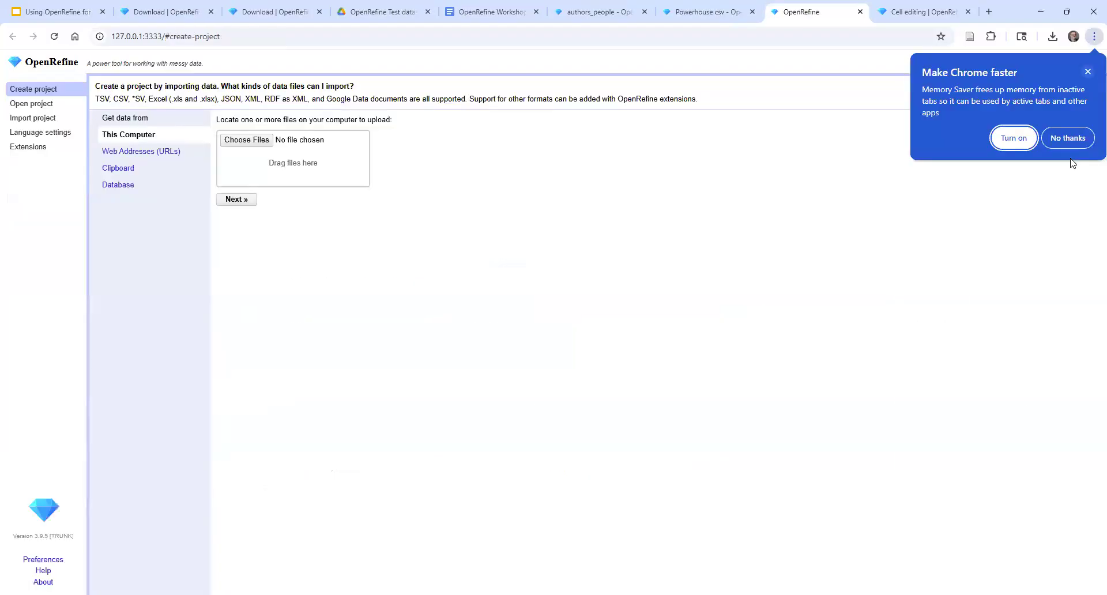
left_click(1071, 161)
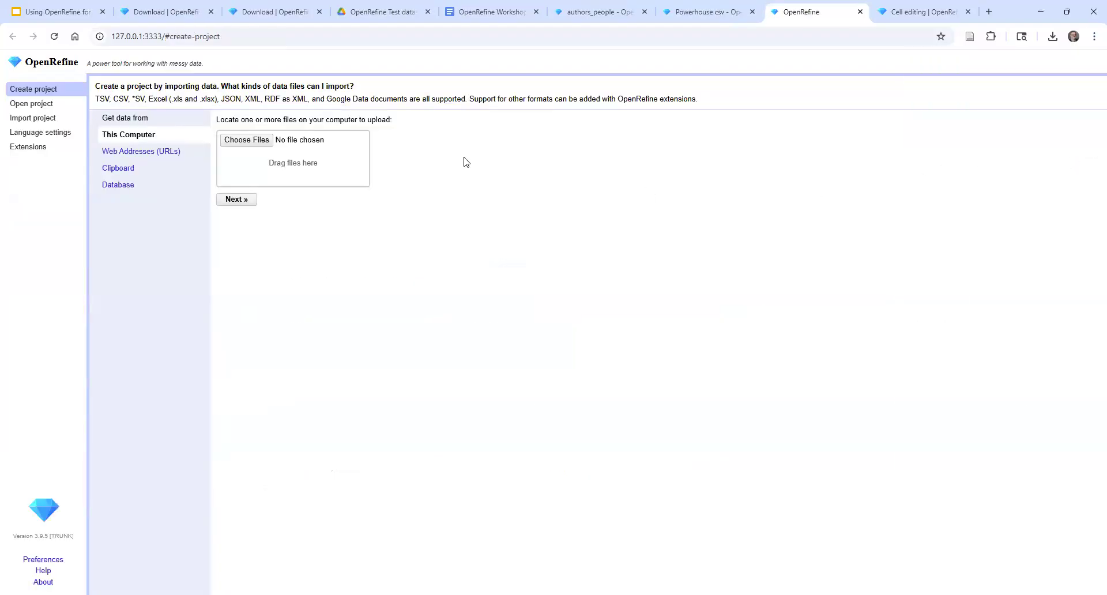
left_click(254, 141)
left_click(153, 141)
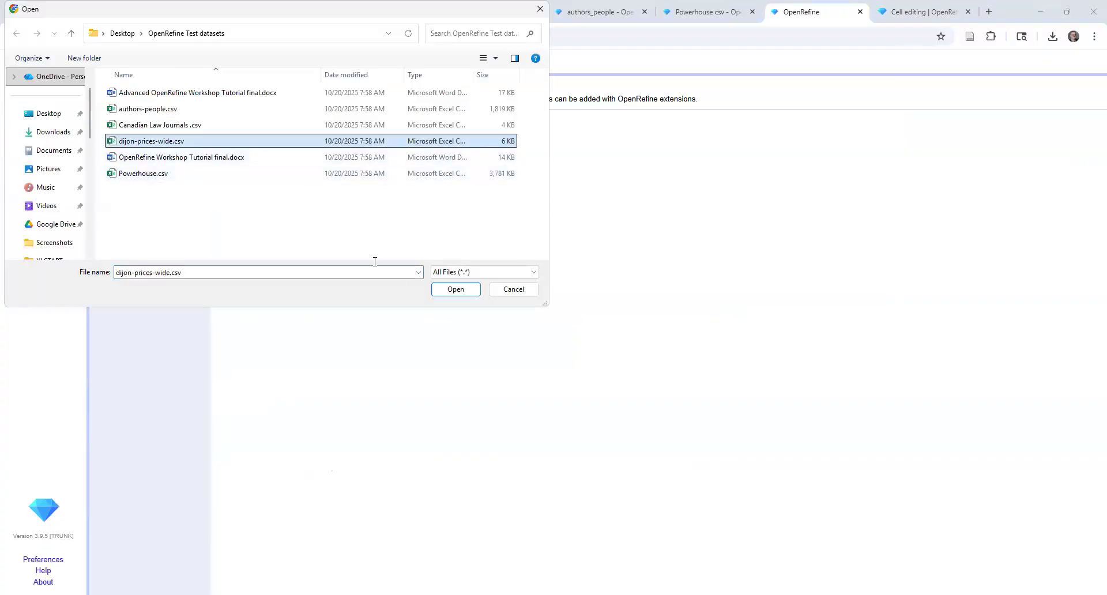
left_click(464, 293)
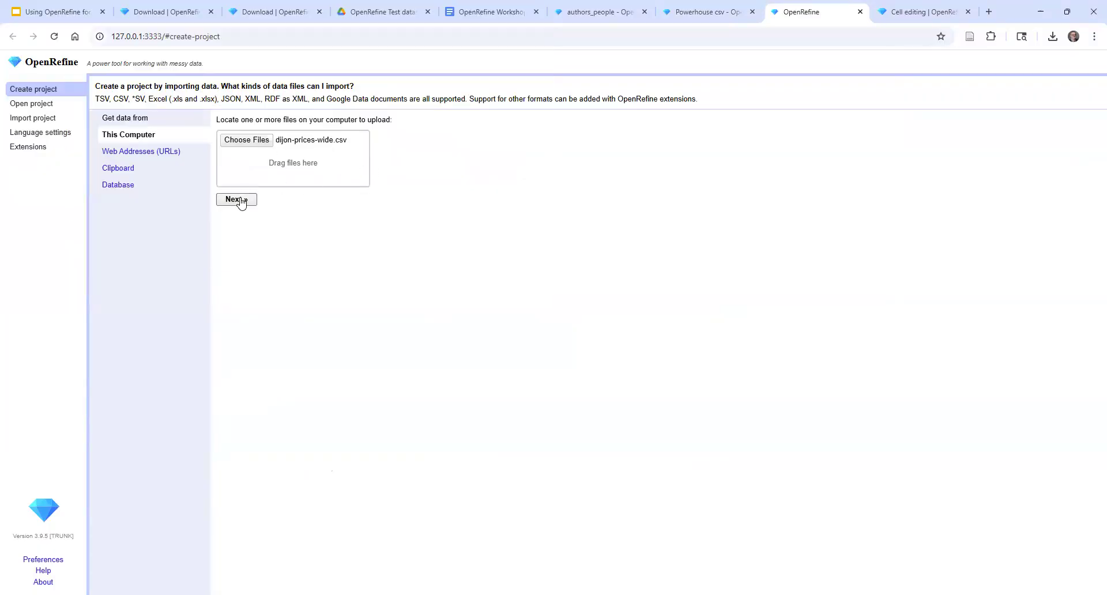
left_click(236, 199)
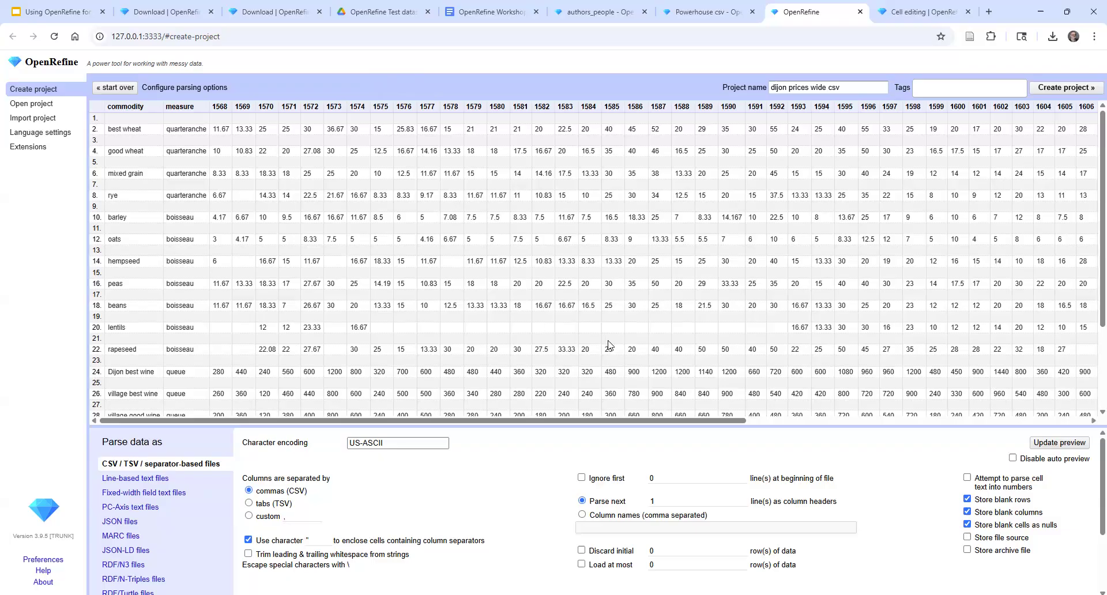
Check the wide data preview, create the project with the default parsing options, and show 100 rows per page
left_click_drag(748, 420, 1039, 442)
left_click_drag(726, 425, 364, 432)
left_click(1066, 87)
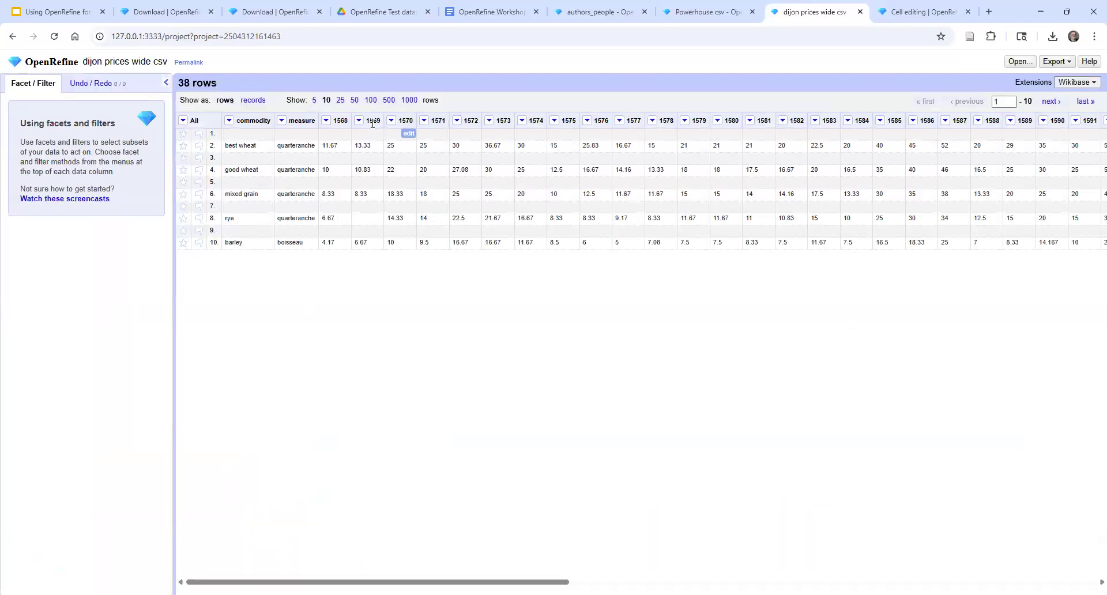
left_click(371, 101)
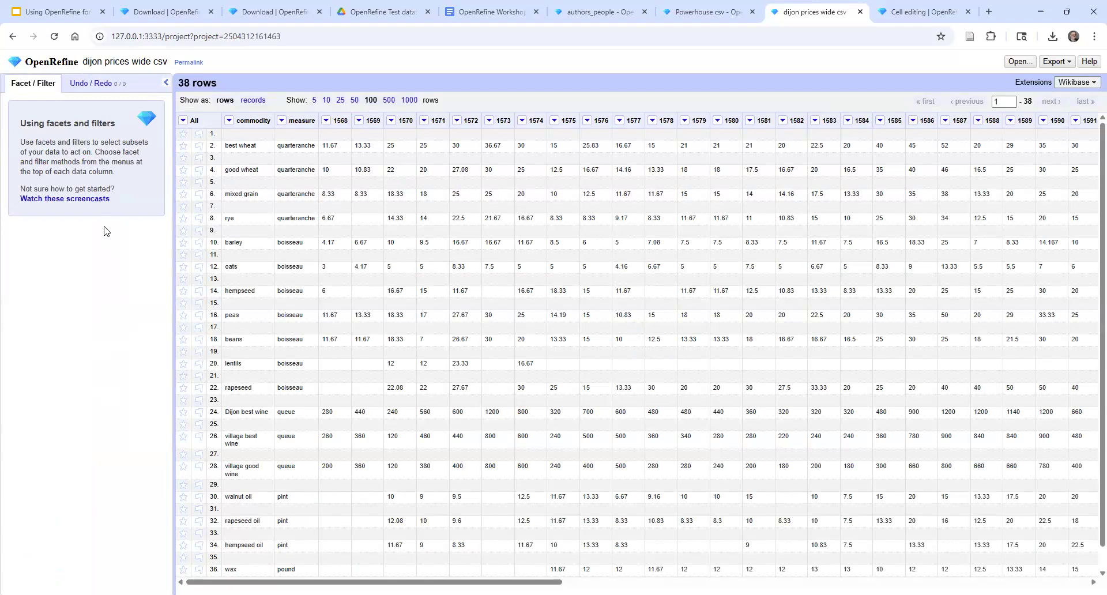
Transpose the cells from column 1568 through the last column into one column named Year, filling down in other columns
left_click(326, 121)
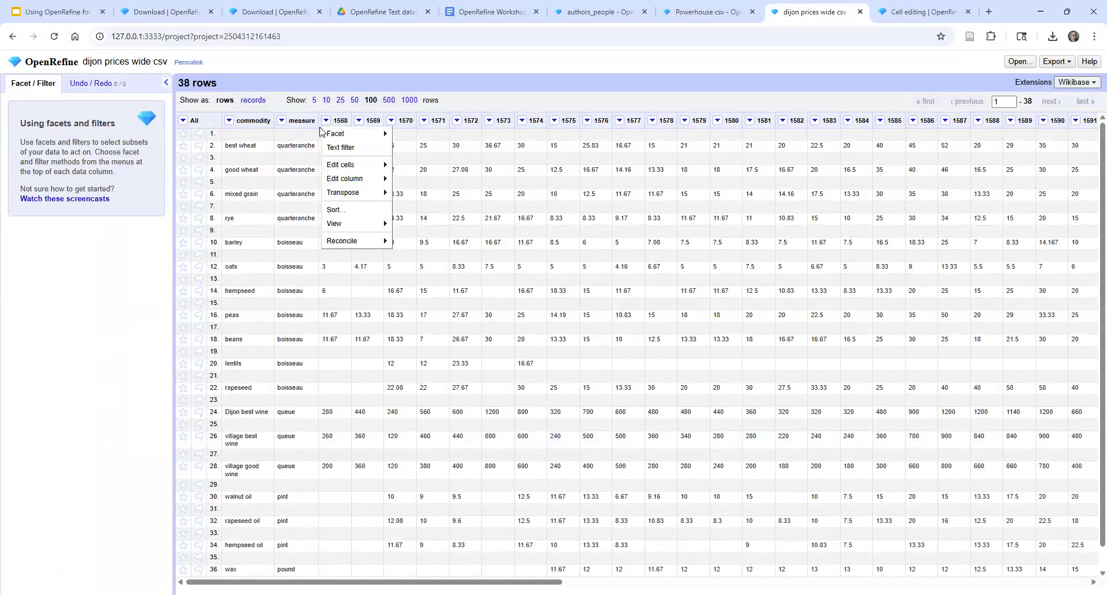
mouse_move(350, 197)
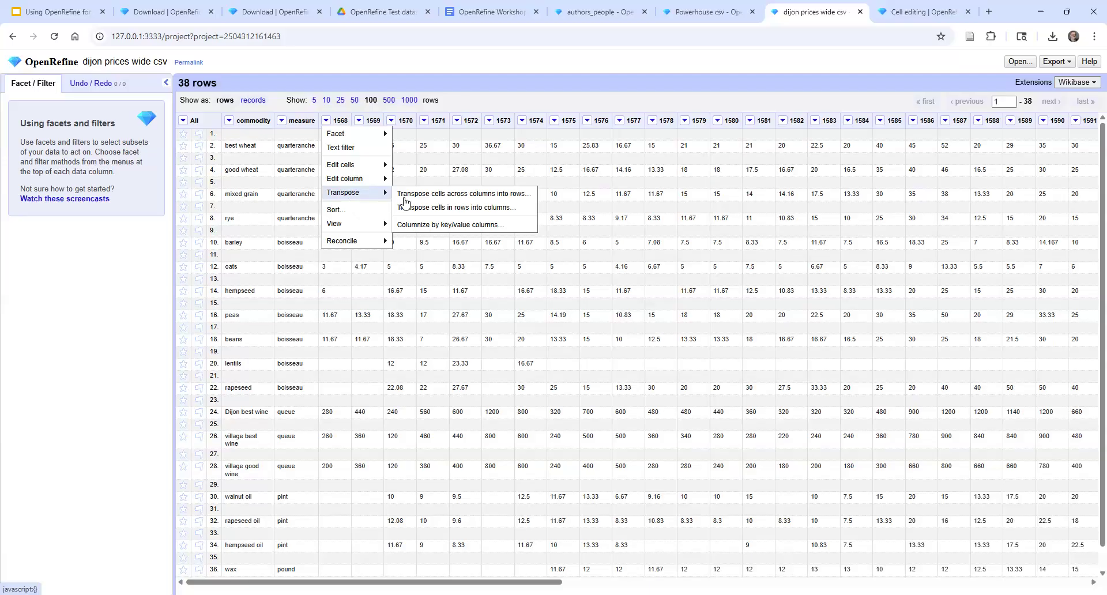
left_click(442, 195)
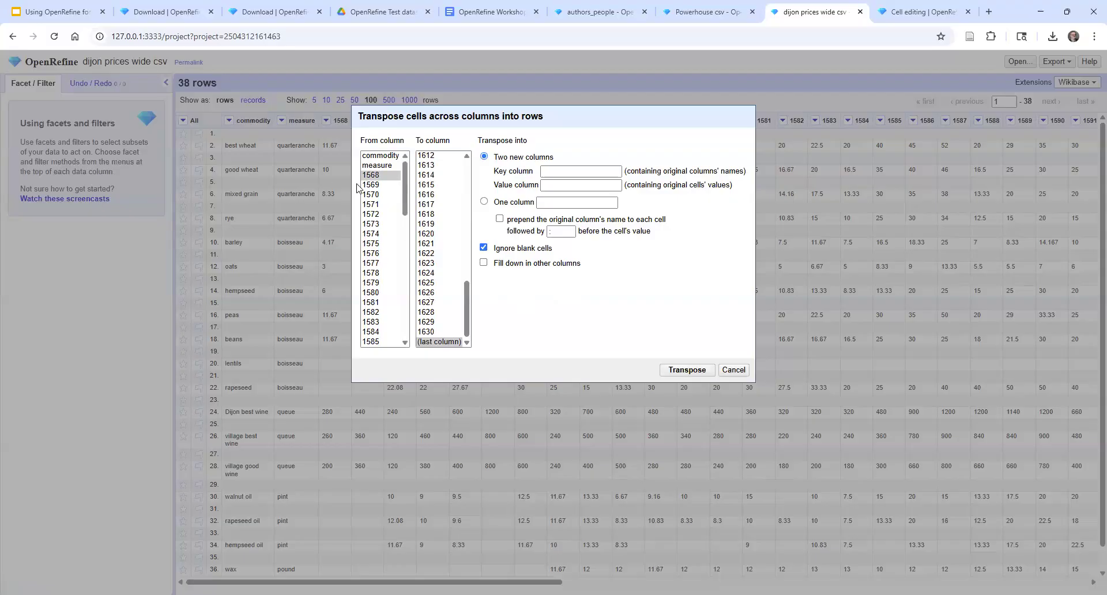
left_click(375, 176)
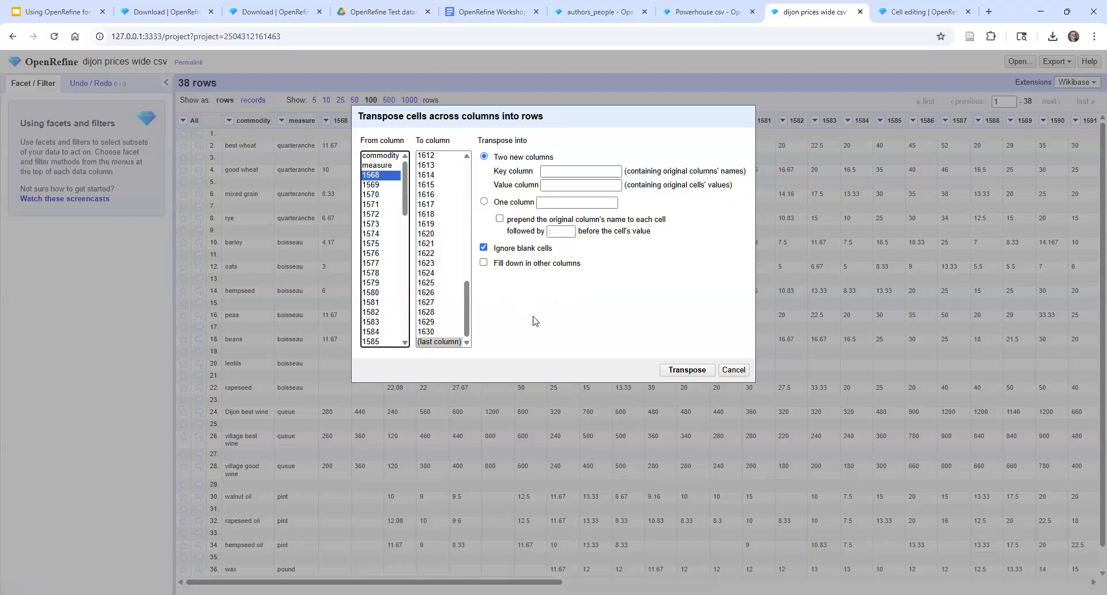
left_click(445, 343)
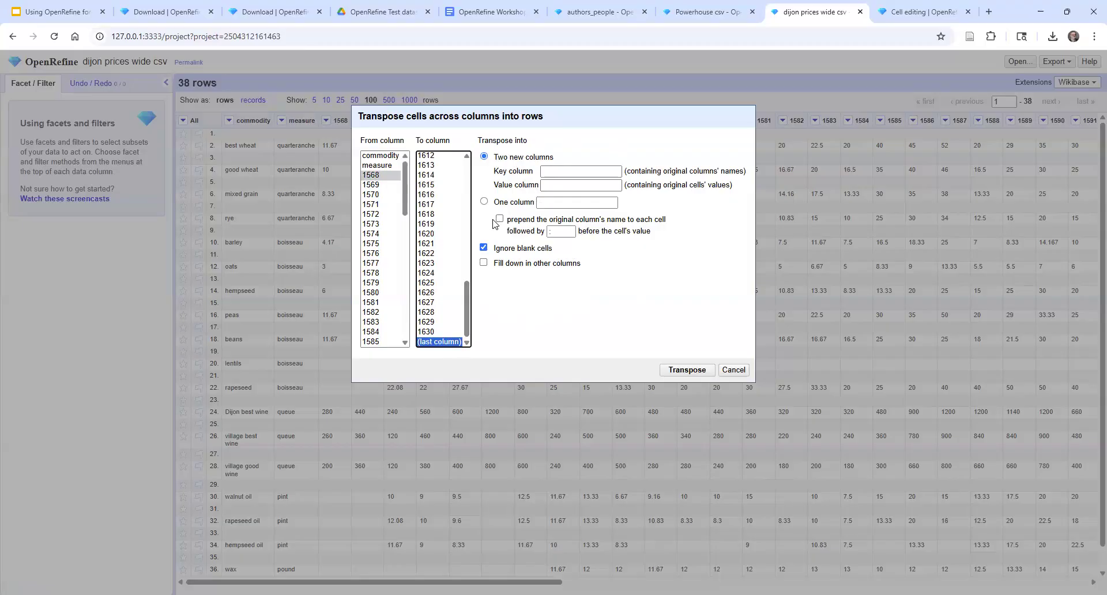
left_click(552, 203)
left_click(552, 203)
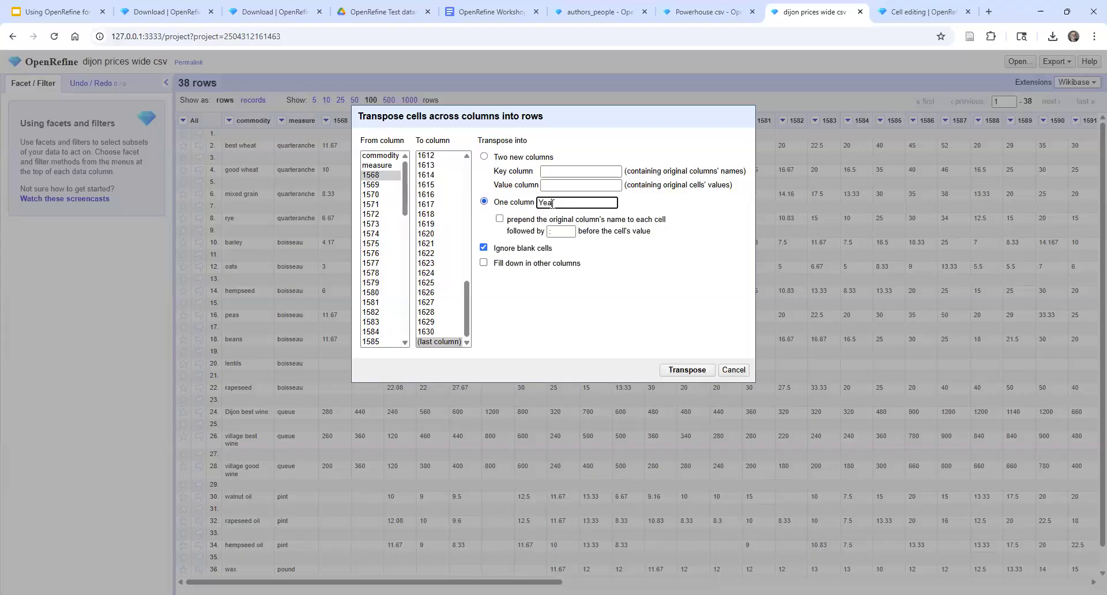
type("Year")
left_click(483, 262)
left_click(686, 370)
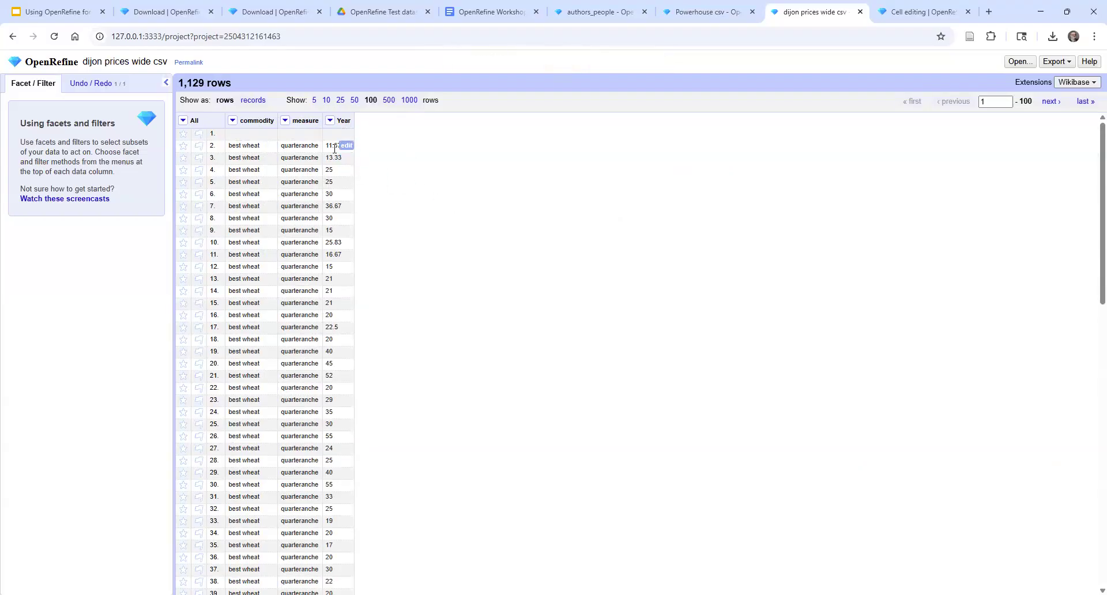
Look through the transposed rows, and undo the transpose
scroll(347, 283, "down", 2)
scroll(344, 280, "down", 10)
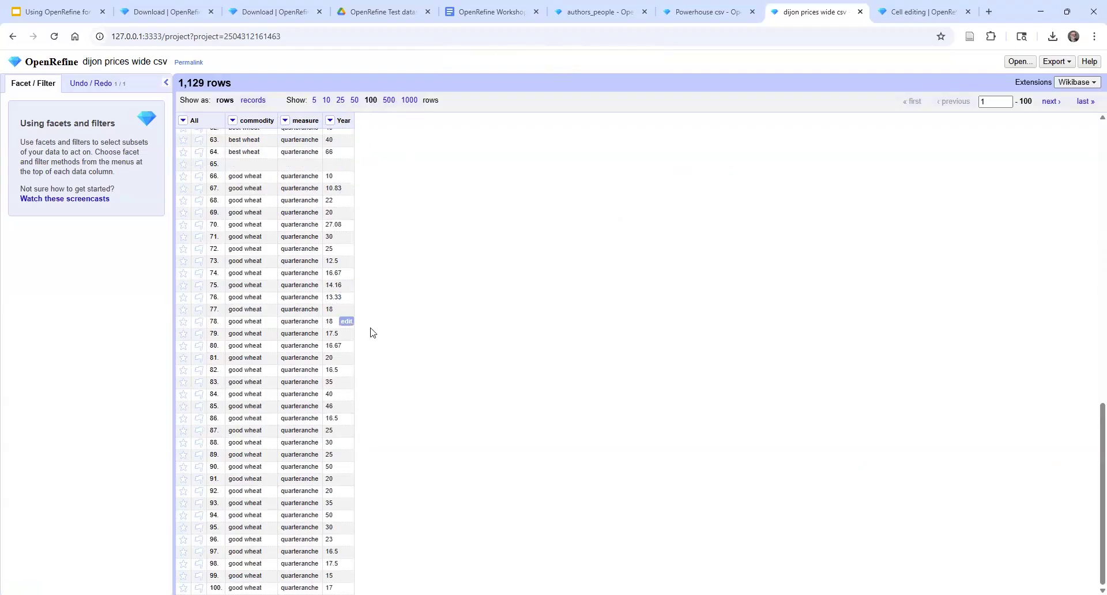
scroll(380, 327, "up", 3)
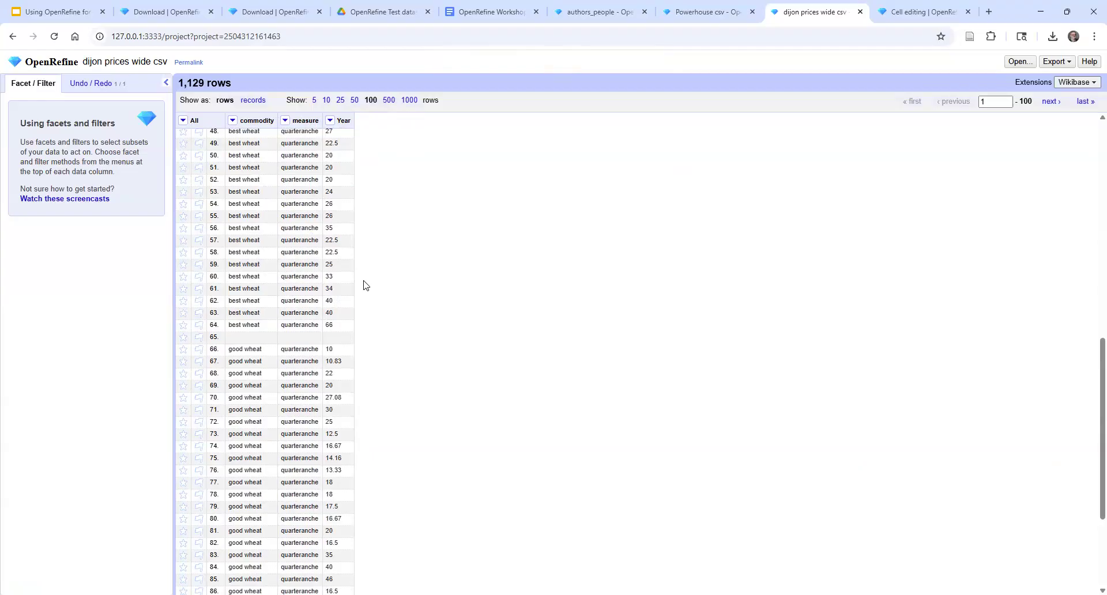
left_click(73, 87)
key("ctrl+z")
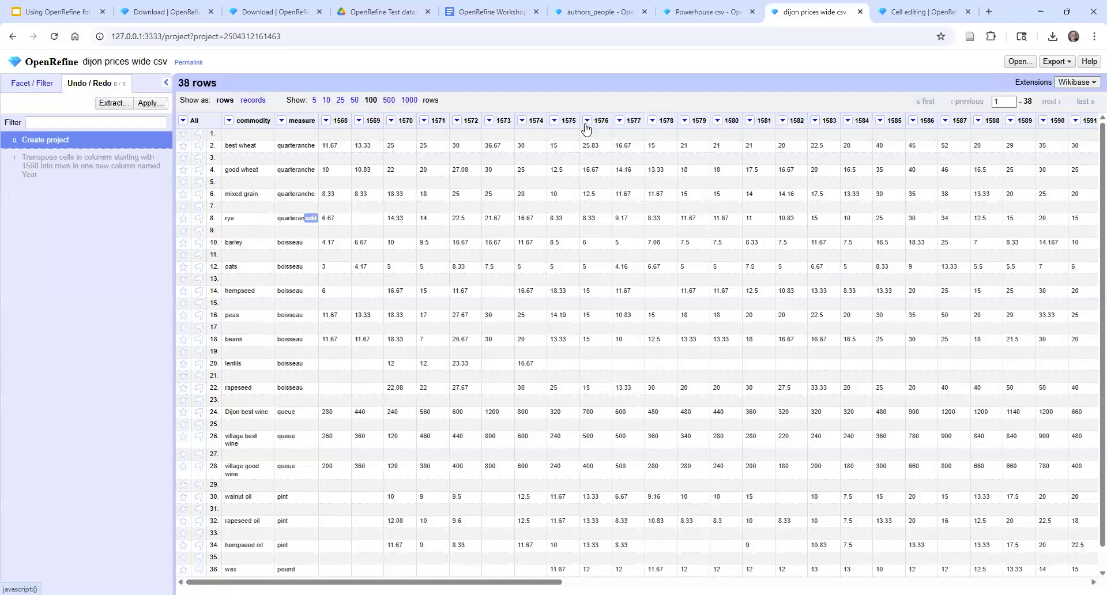
Transpose columns 1568 through the last into one column named Year, prepending original column names and filling down other columns, and overwrite the old history entry
left_click(326, 121)
mouse_move(350, 137)
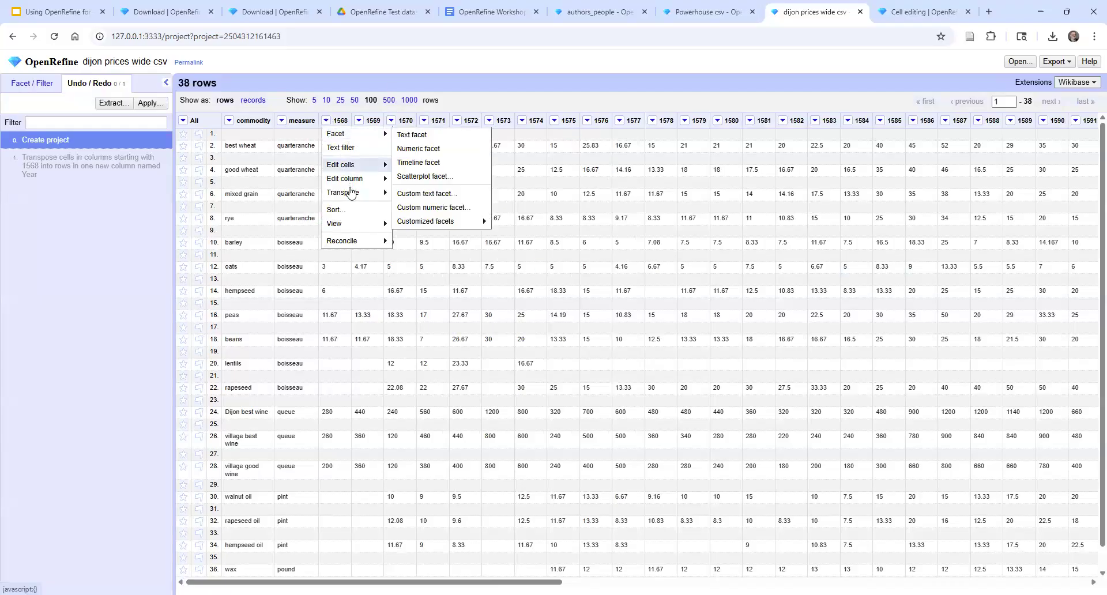
mouse_move(352, 196)
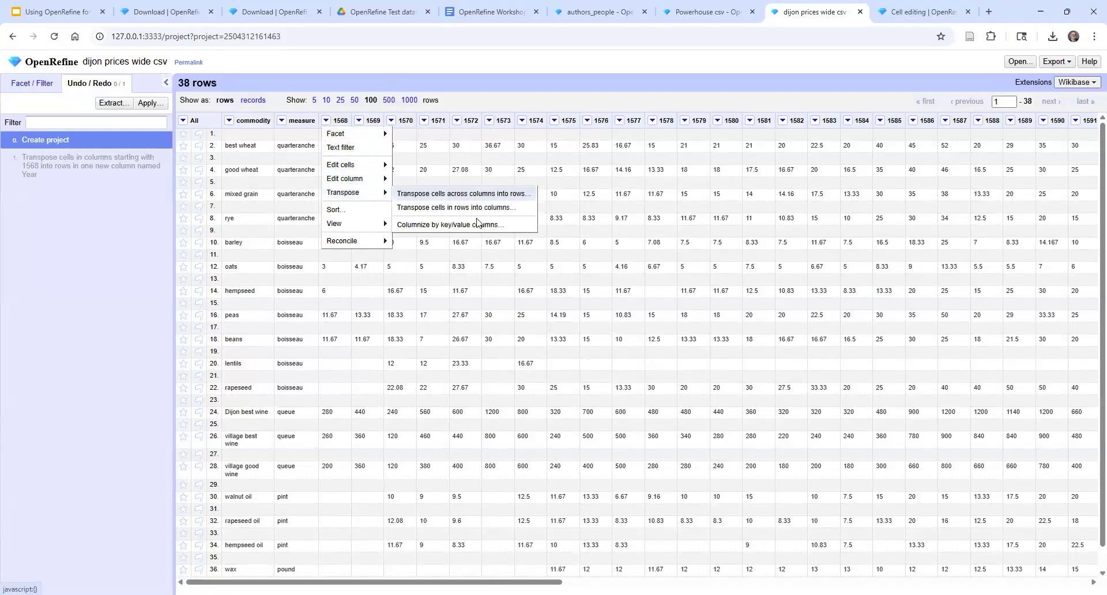
left_click(457, 196)
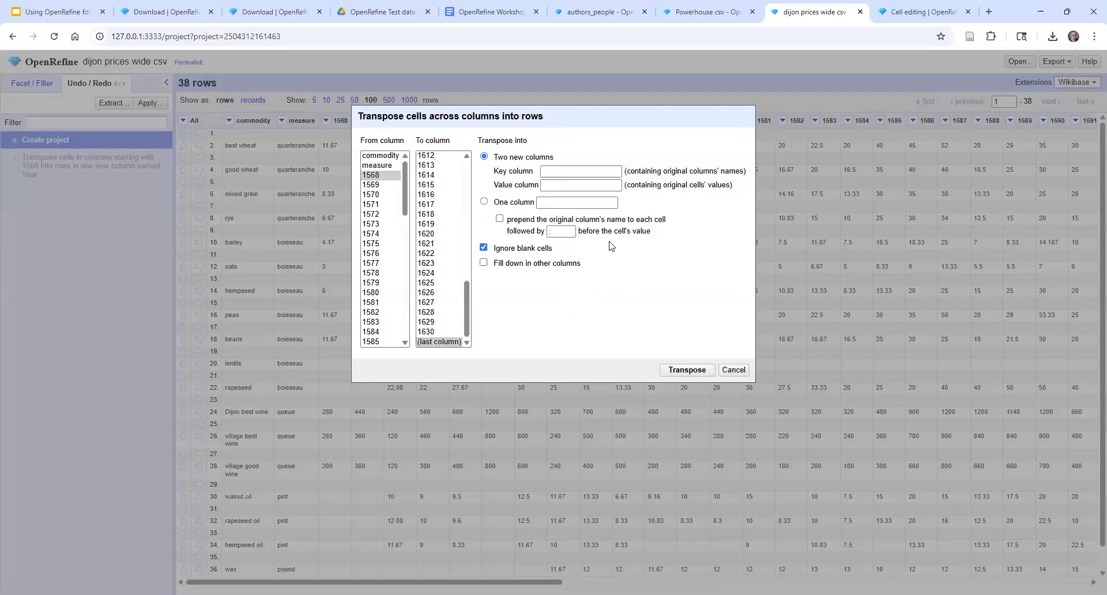
left_click(381, 177)
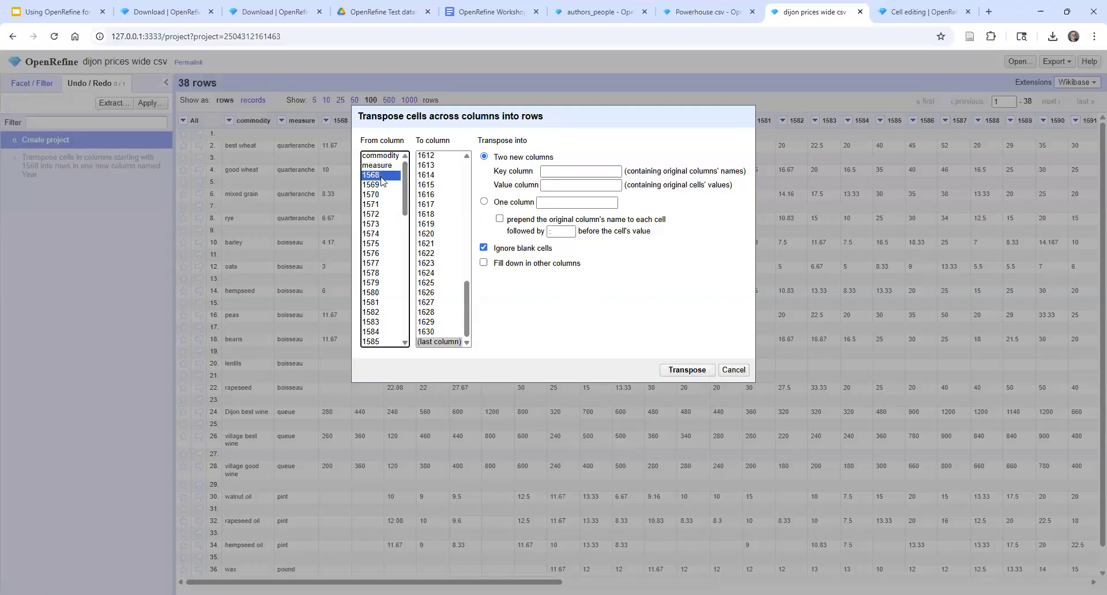
left_click(442, 341)
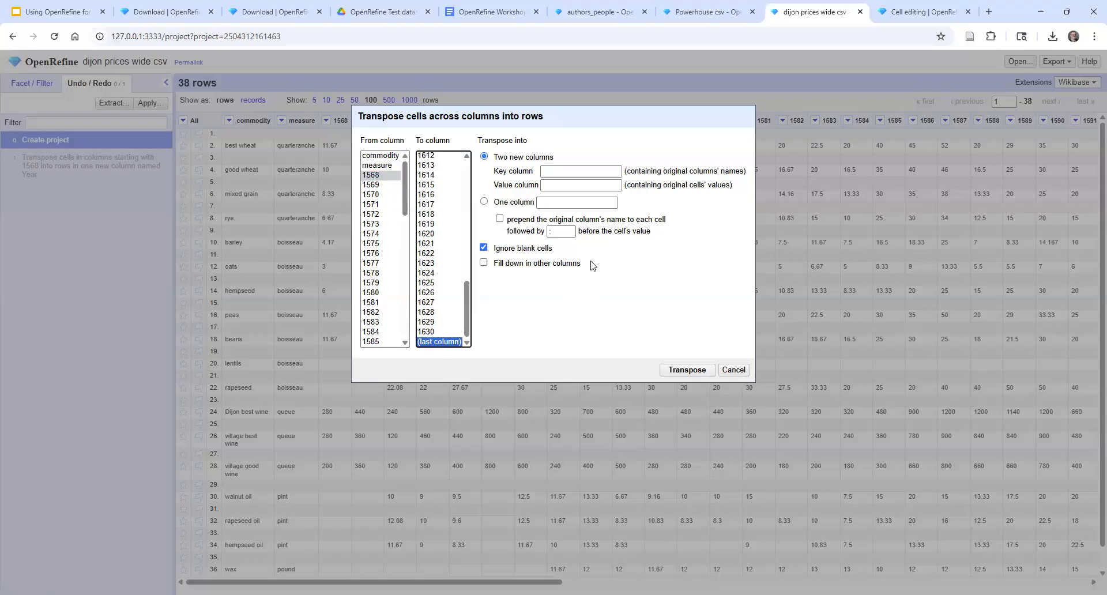
left_click(485, 201)
left_click(566, 204)
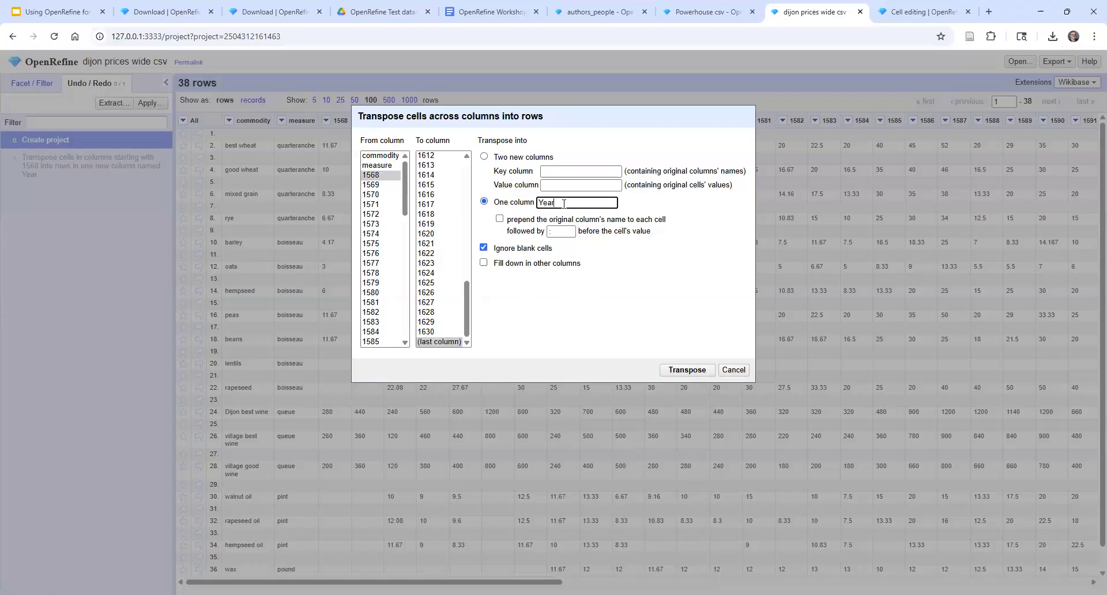
left_click(499, 220)
left_click(483, 262)
left_click(688, 370)
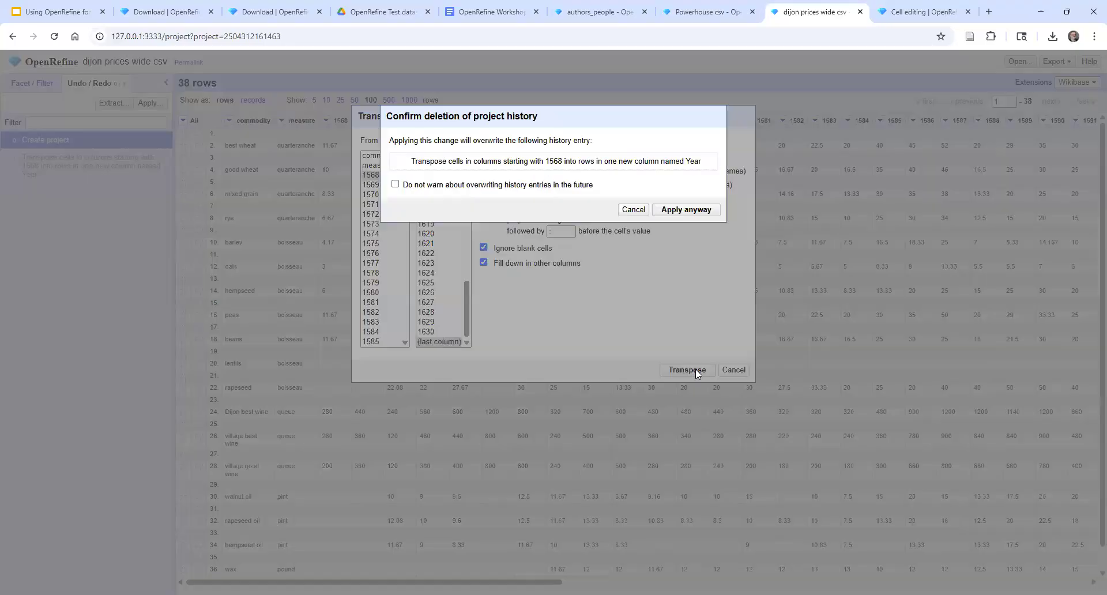
left_click(680, 215)
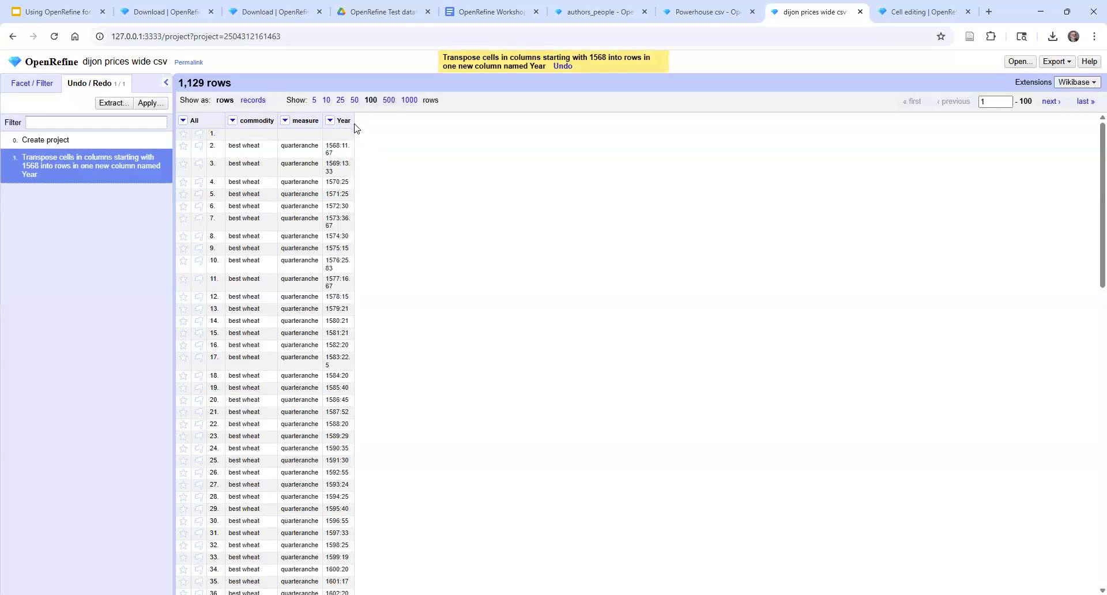
Widen the Year column and split it into several columns at the colon separator
left_click_drag(353, 122, 444, 136)
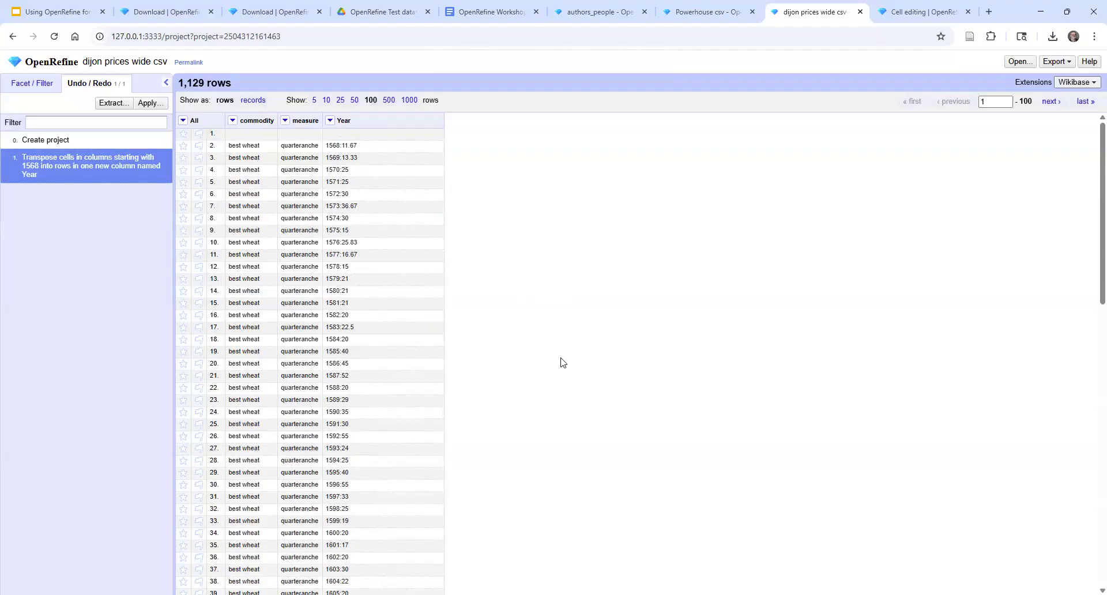
left_click(330, 120)
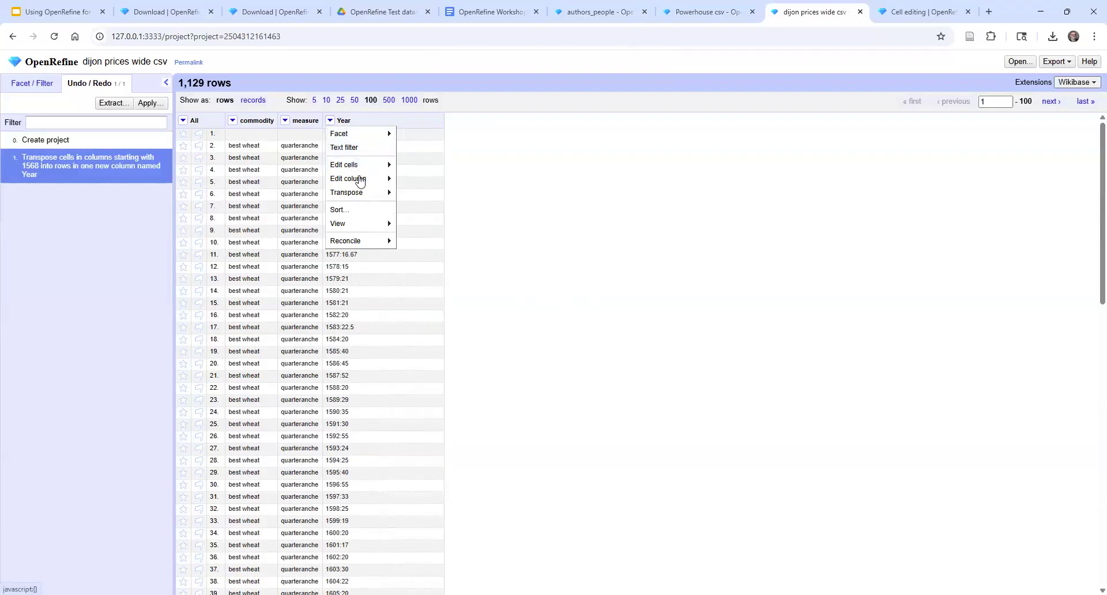
mouse_move(361, 183)
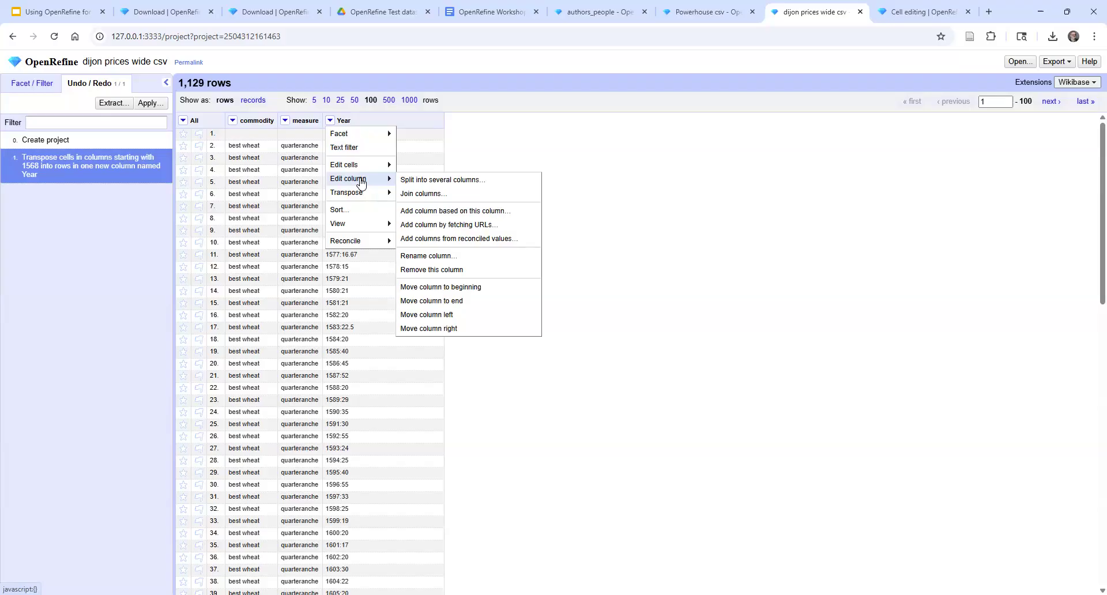
left_click(473, 183)
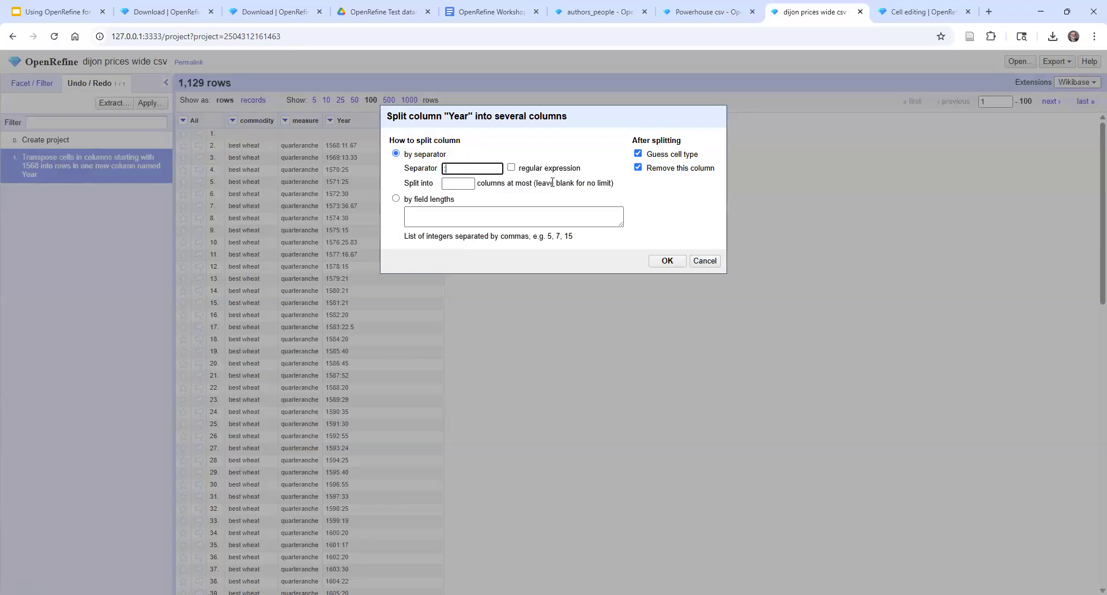
left_click(460, 182)
left_click(667, 261)
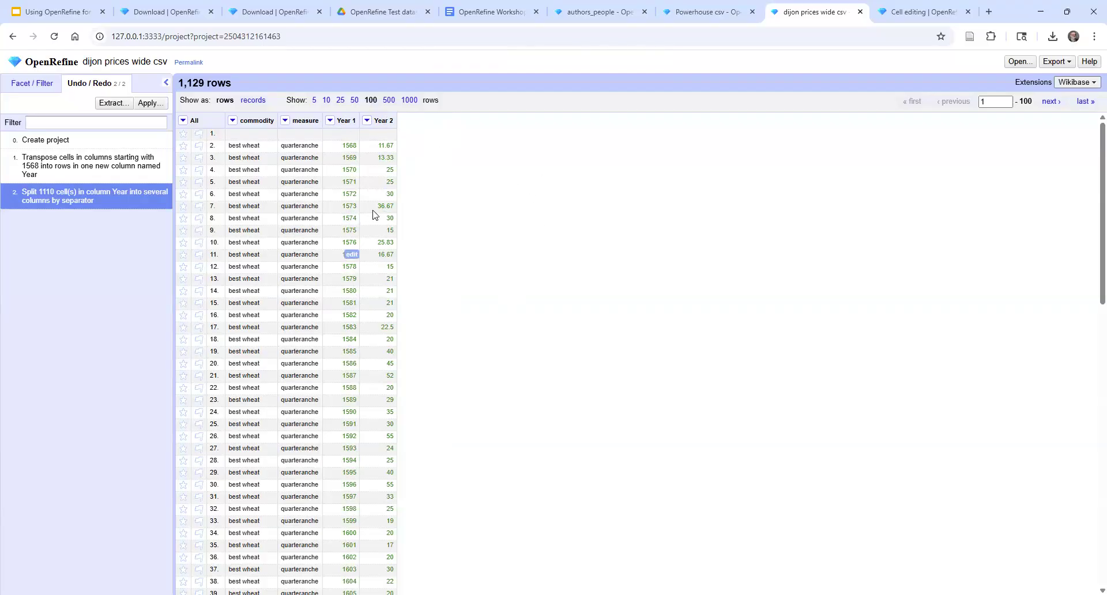
Rename the column Year 2 to Price
left_click(367, 121)
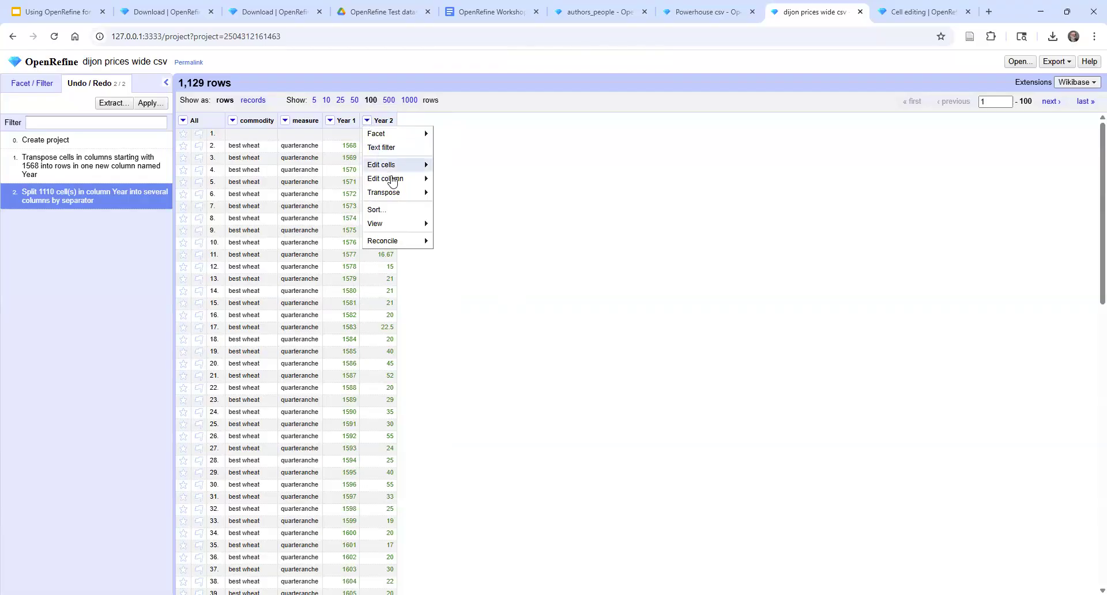
mouse_move(393, 181)
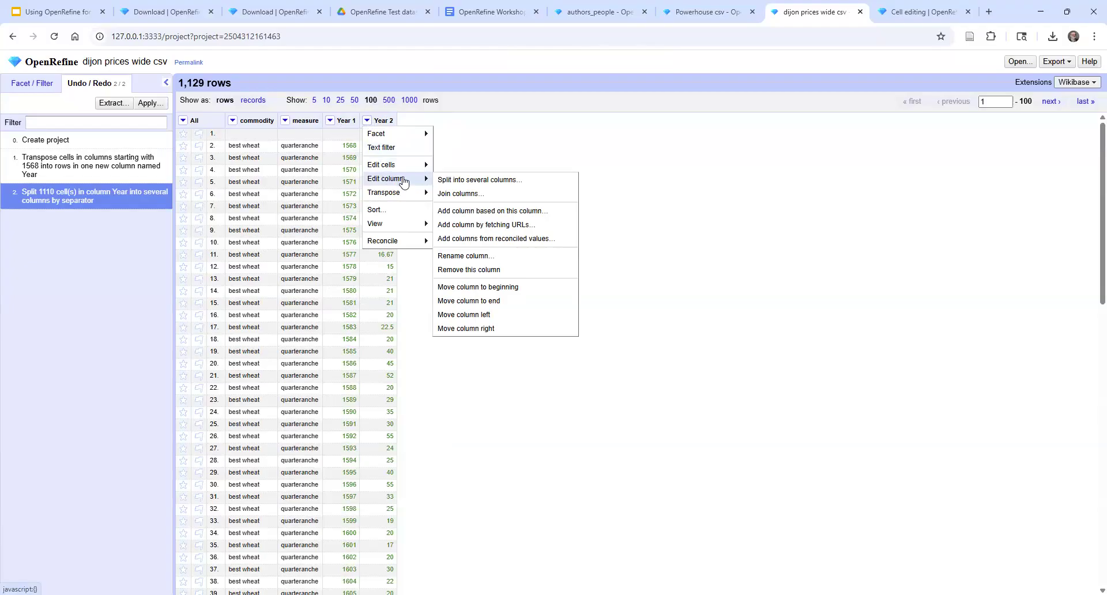
left_click(489, 257)
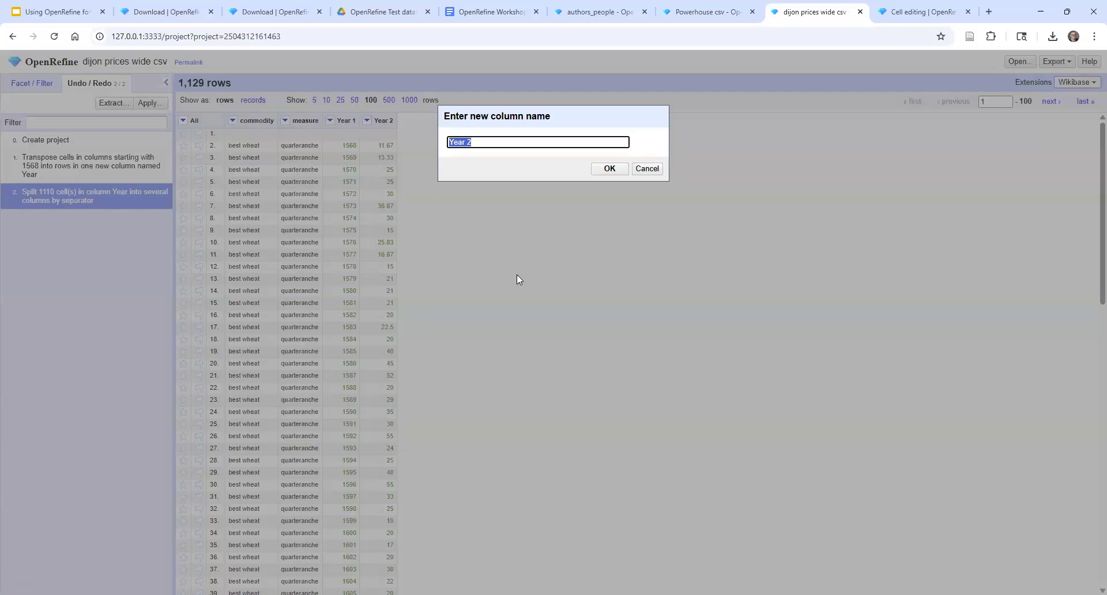
type("P")
type("e")
left_click(600, 170)
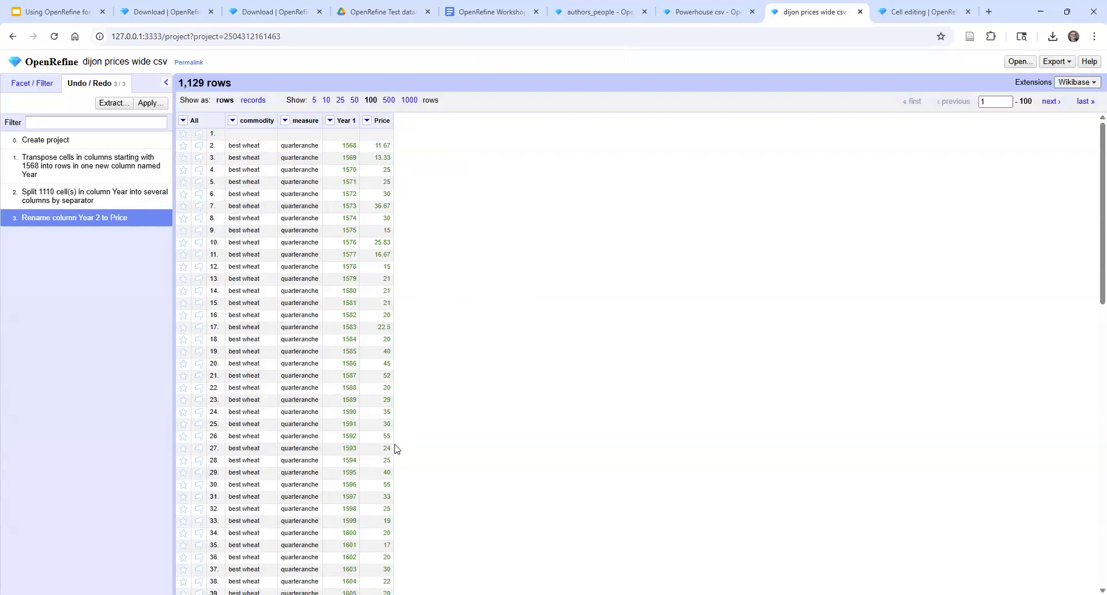
Rename the column Year 1 to Year
scroll(438, 404, "down", 5)
scroll(431, 384, "up", 5)
left_click(330, 120)
mouse_move(355, 180)
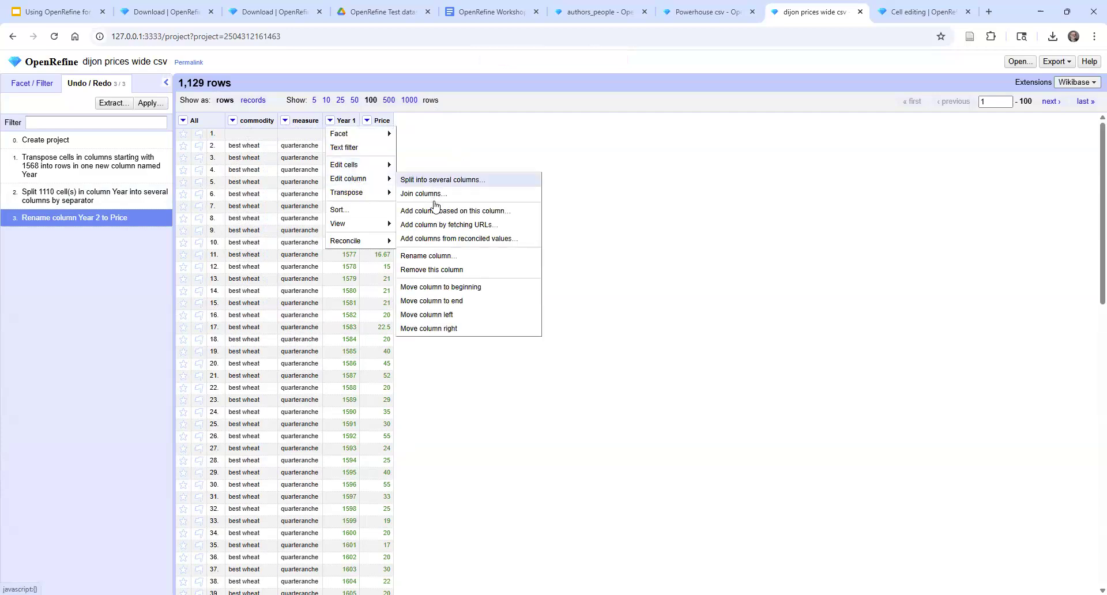
left_click(439, 257)
left_click(487, 141)
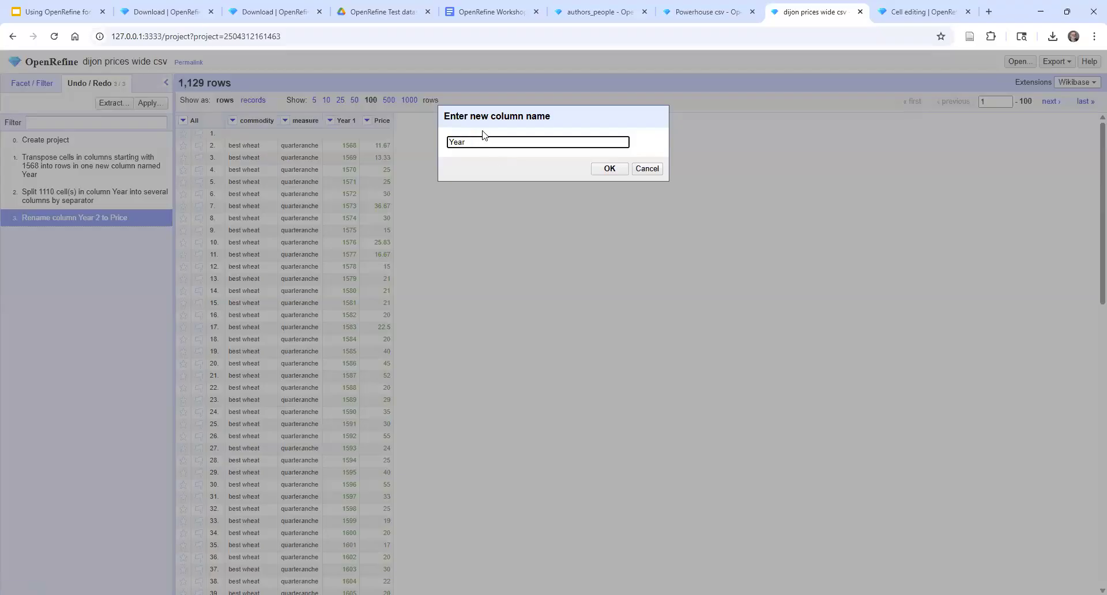
left_click(607, 170)
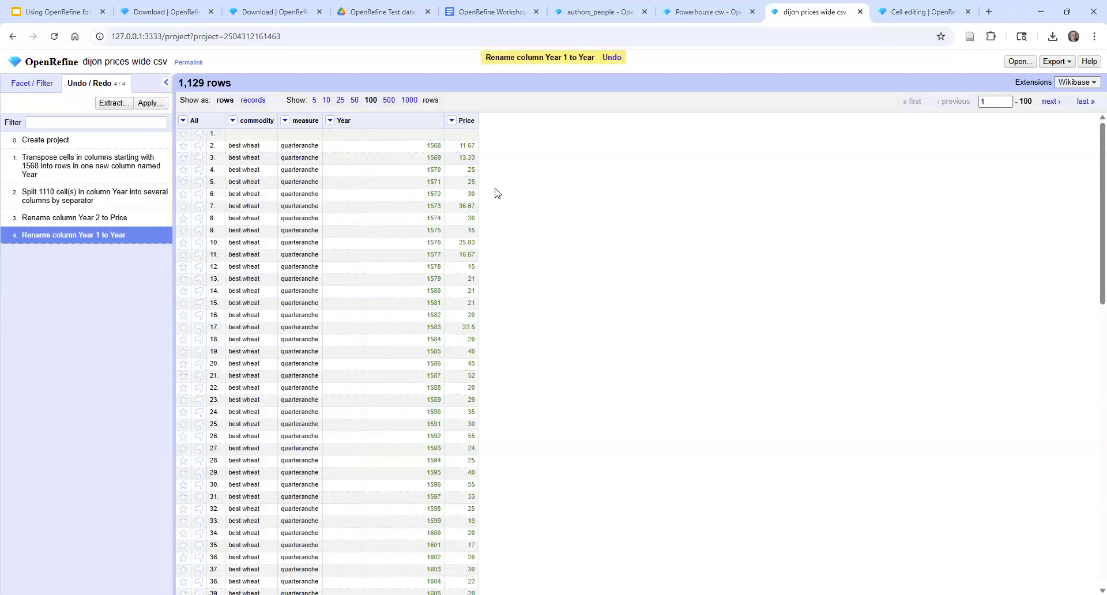
Sort the rows by the Year column as numbers in ascending order
left_click(331, 121)
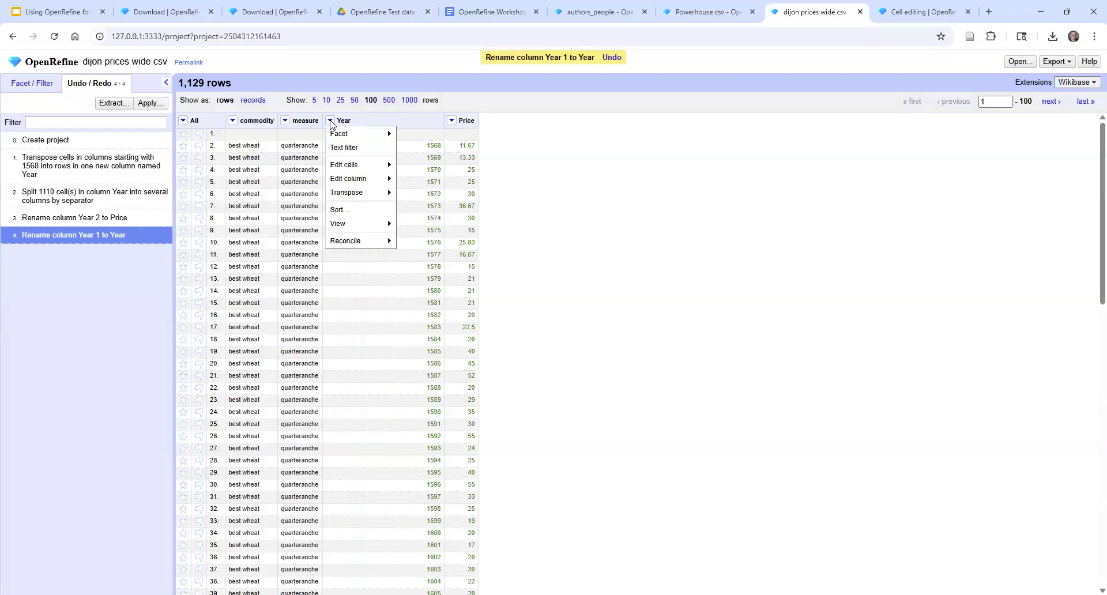
left_click(344, 211)
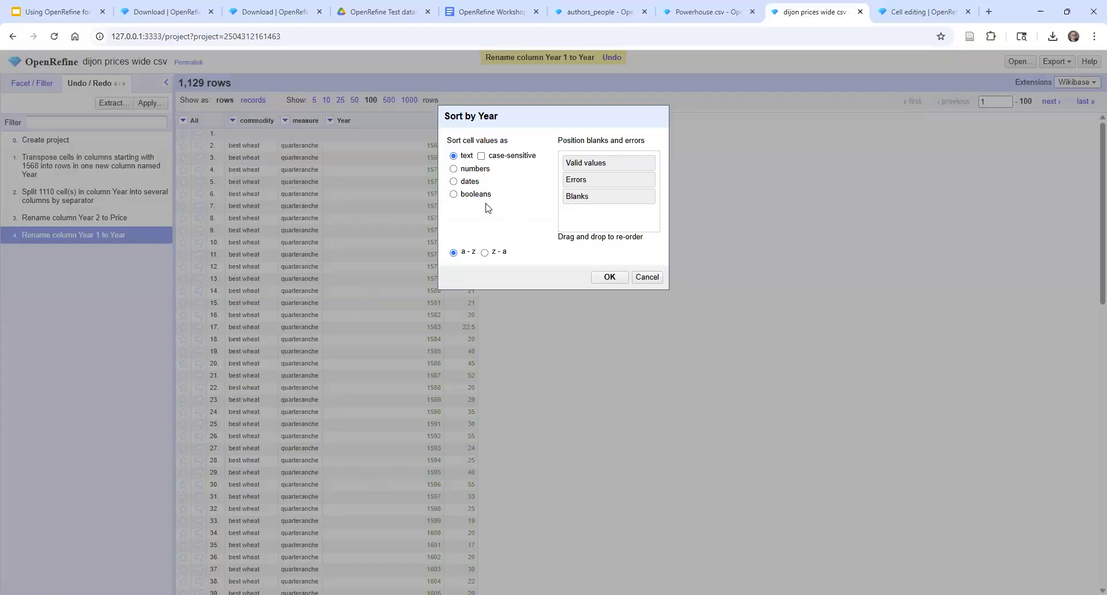
left_click(453, 169)
left_click(615, 277)
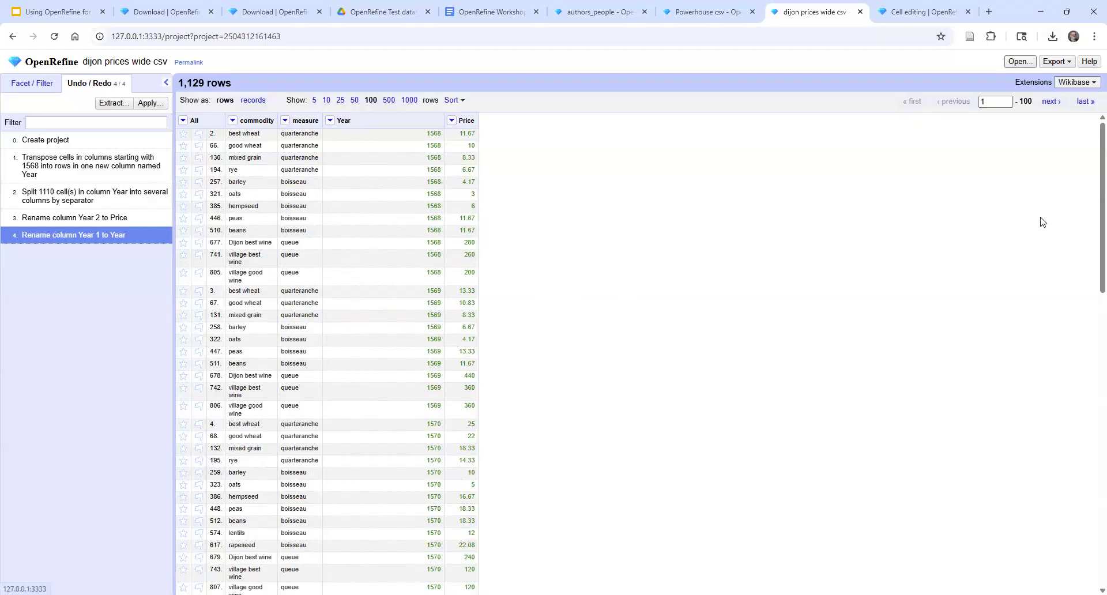
Create a new project from Canadian Law Journals .csv with the default parsing options, and show 100 rows per page
left_click(1020, 62)
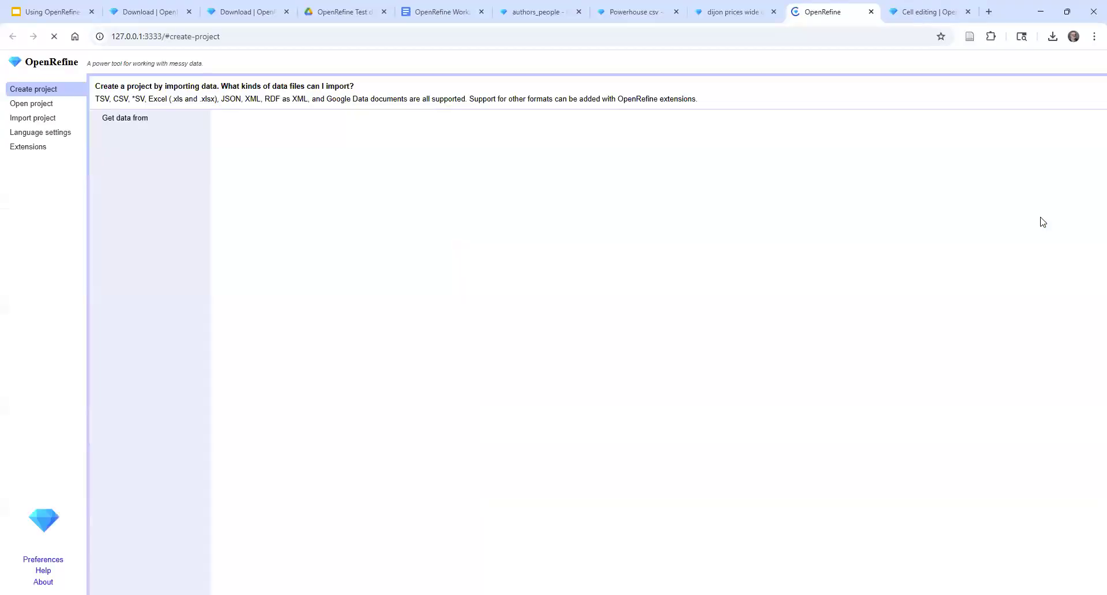
left_click(243, 146)
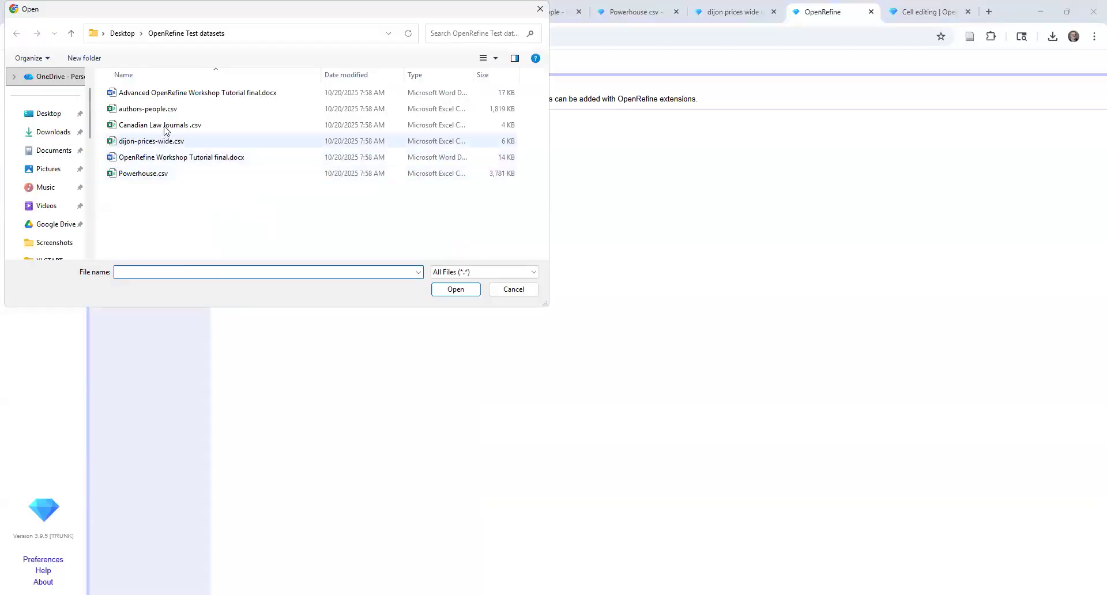
left_click(167, 126)
left_click(465, 291)
key("Escape")
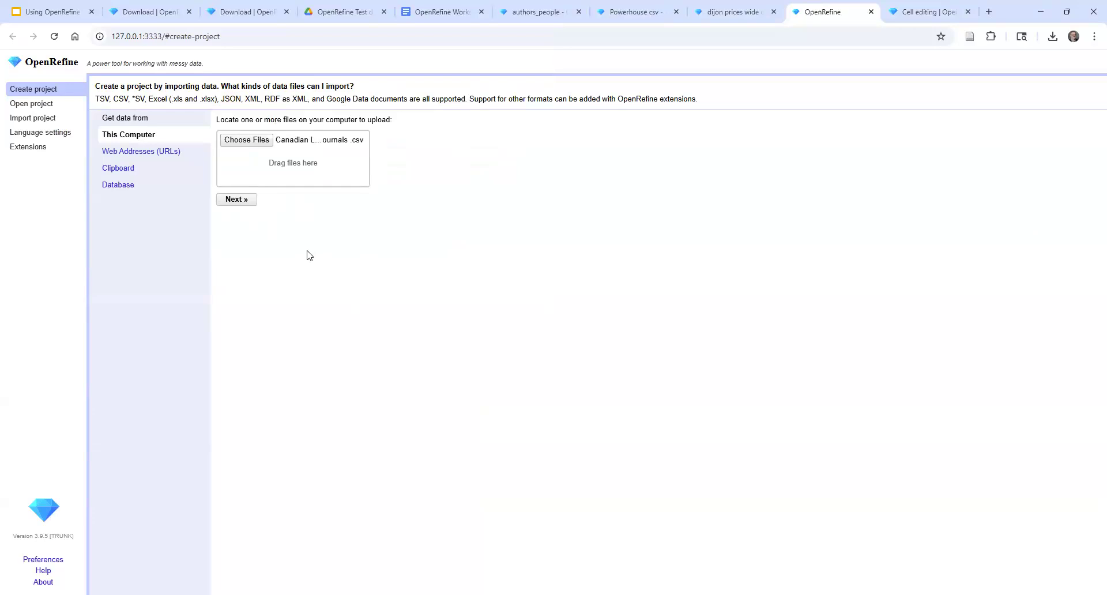
left_click(240, 198)
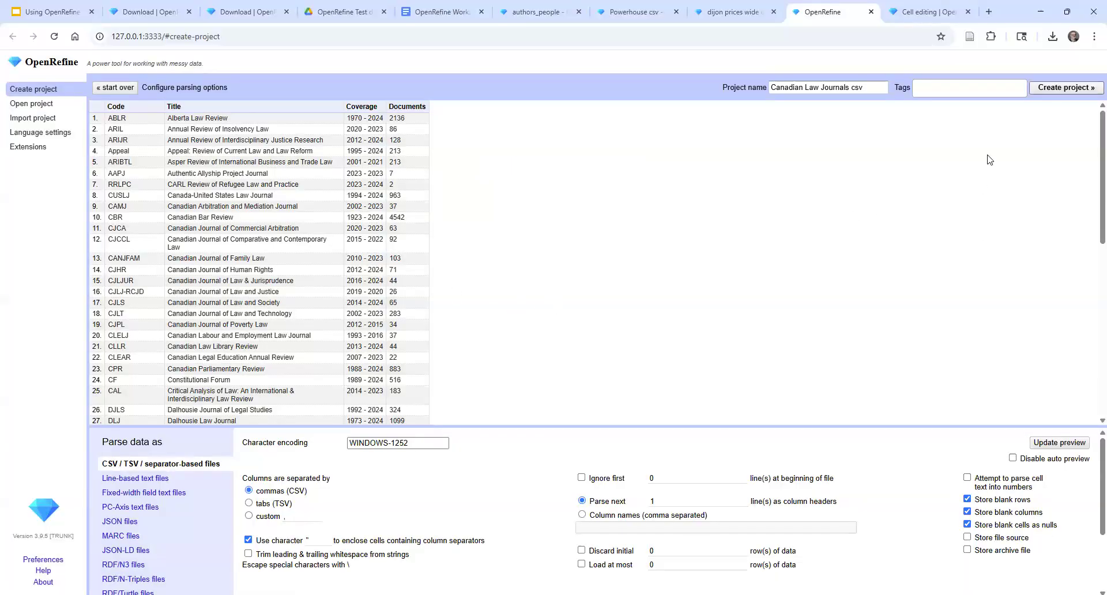
key("Return")
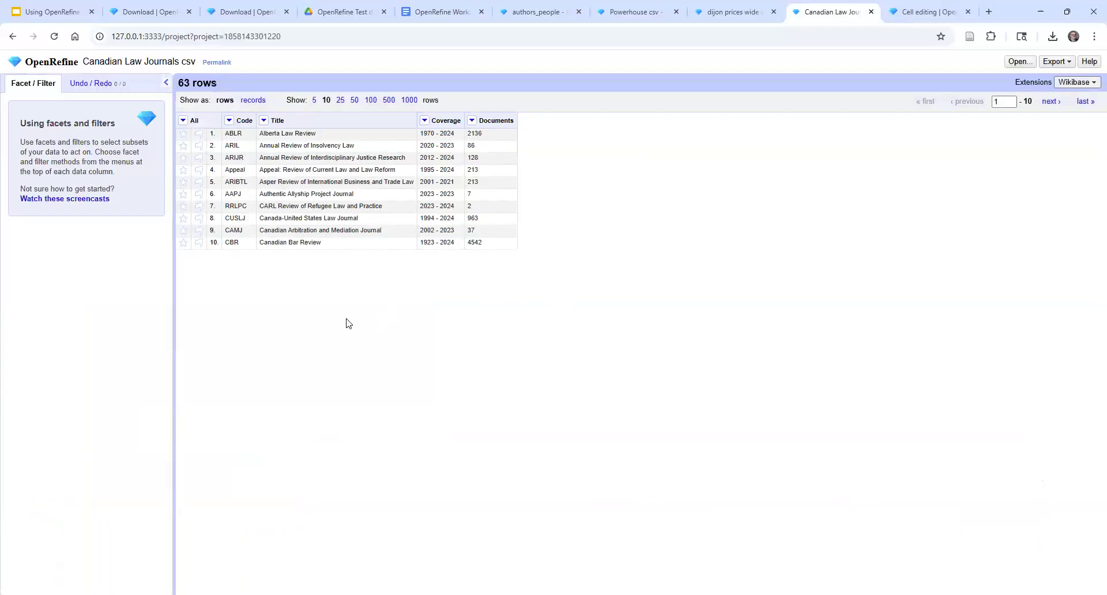
left_click(371, 100)
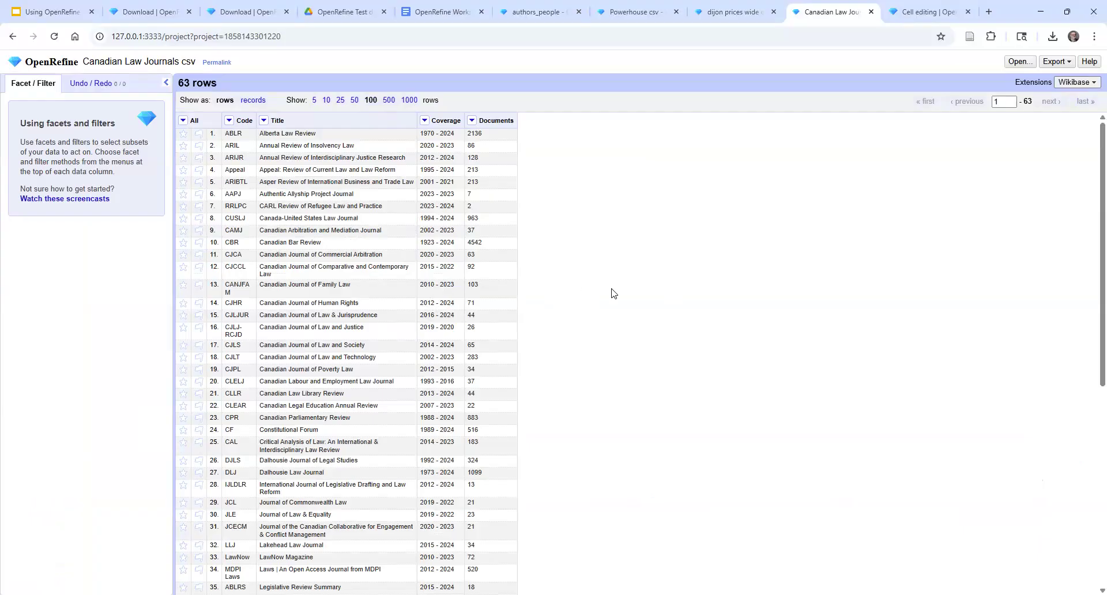
Start reconciling the Title column, and view the URL entry for adding a standard service without adding one
left_click(264, 121)
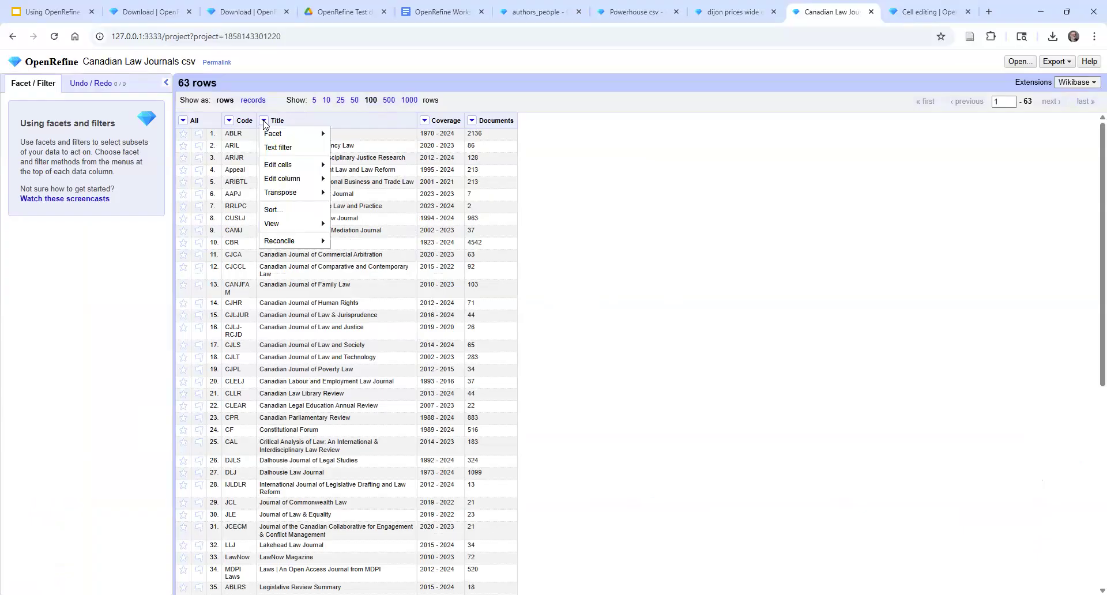
mouse_move(300, 241)
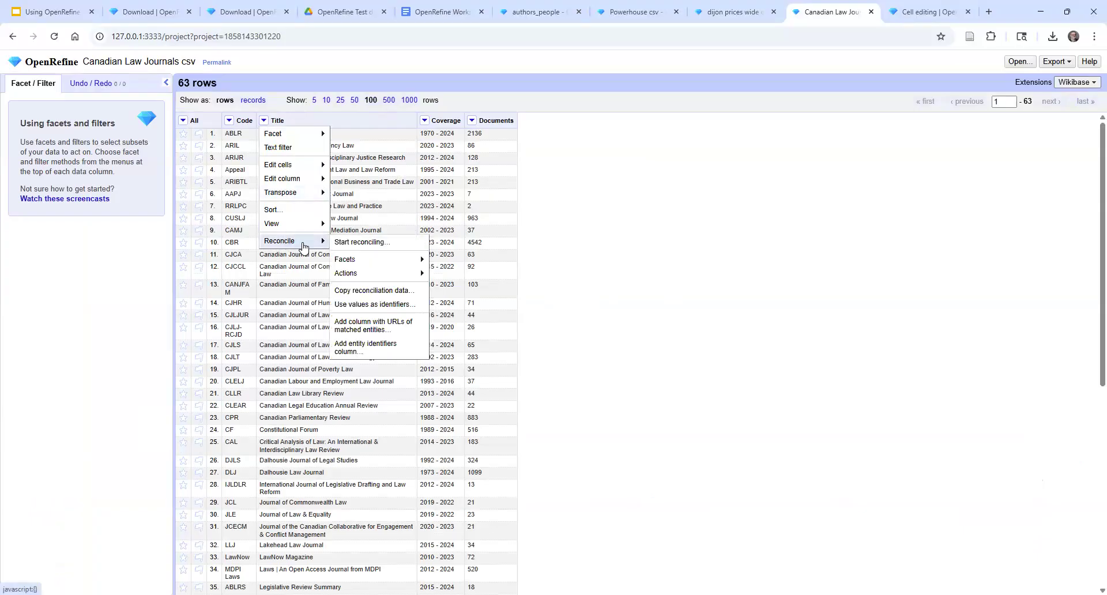
left_click(367, 245)
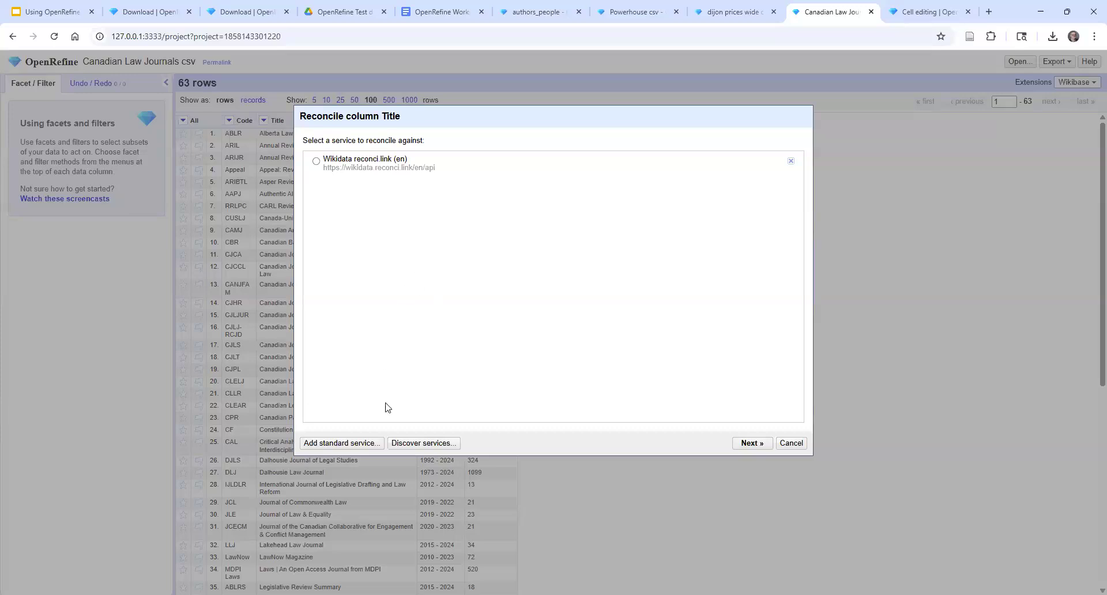
left_click(346, 443)
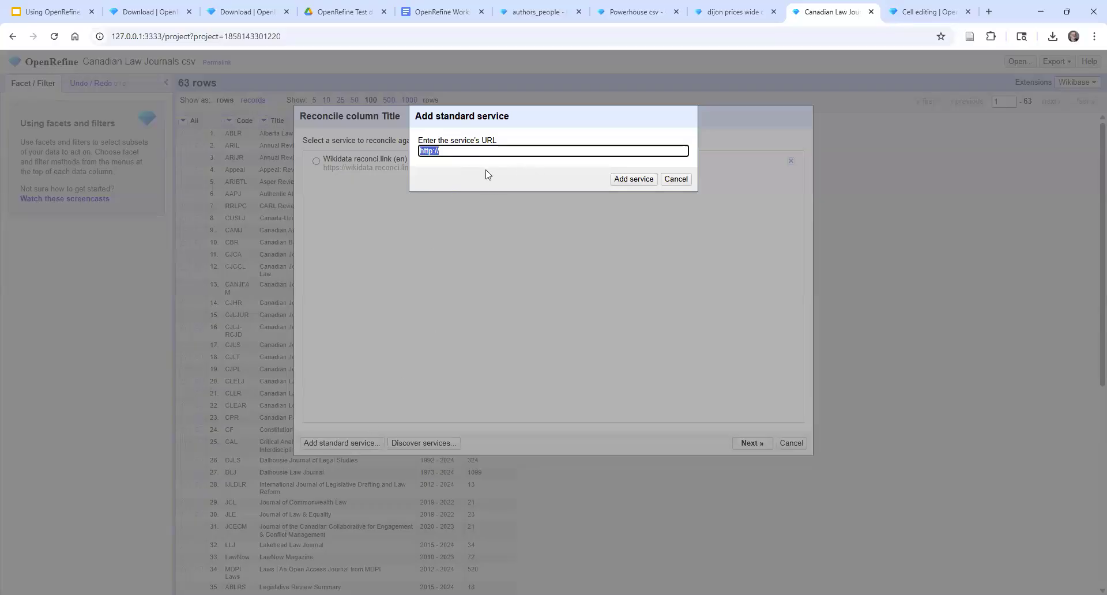
left_click(677, 179)
Look through the Reconciliation service test bench list for available services and their endpoints, and return to the Canadian Law Journals project
left_click(445, 443)
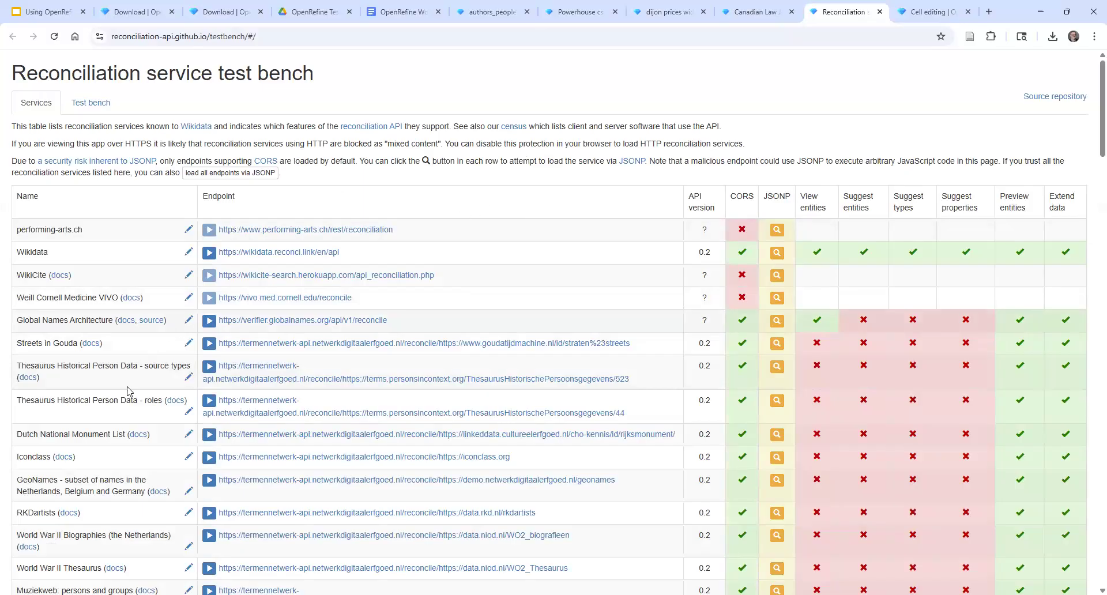
scroll(128, 434, "down", 12)
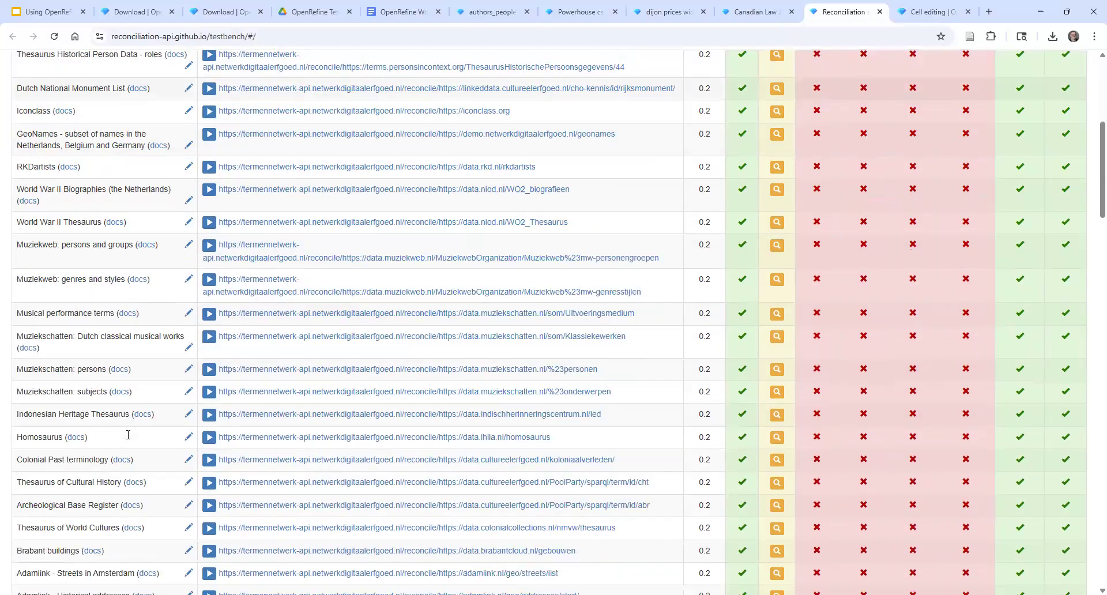
scroll(128, 434, "down", 8)
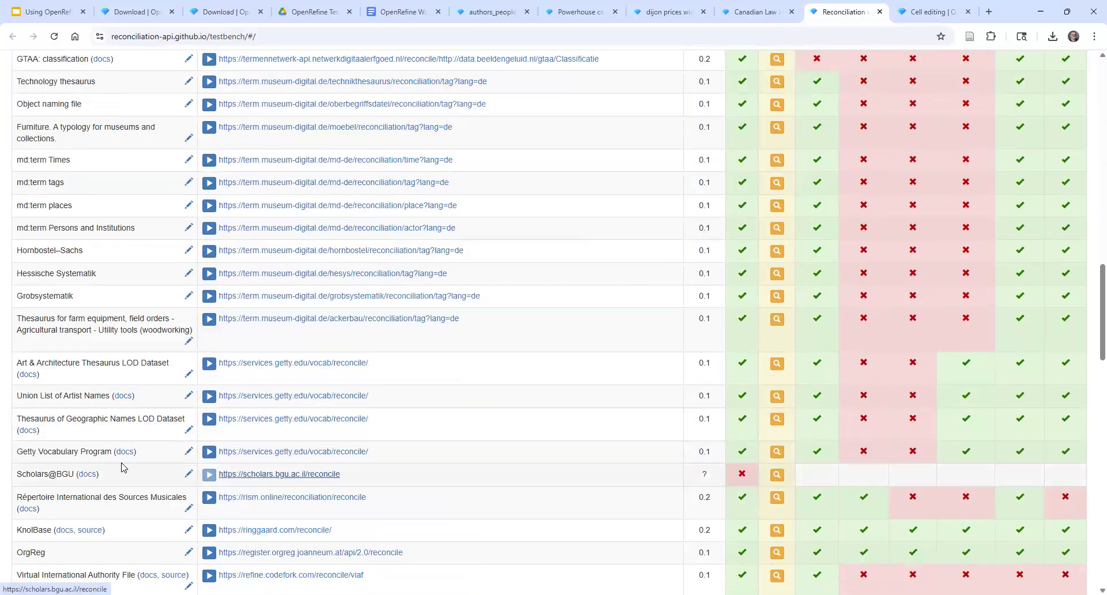
scroll(121, 459, "up", 20)
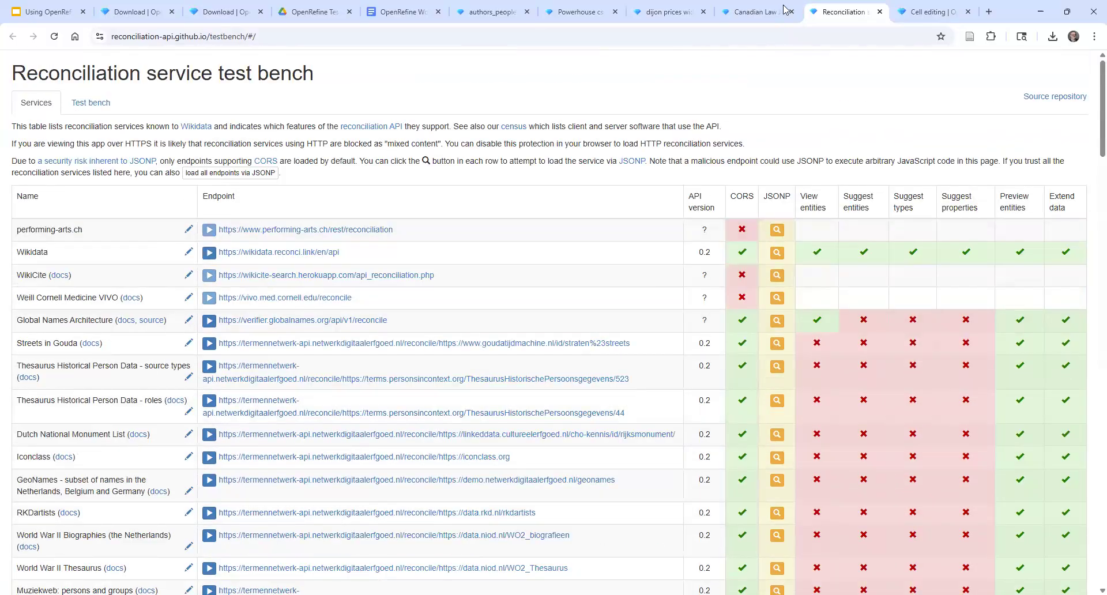
left_click(756, 12)
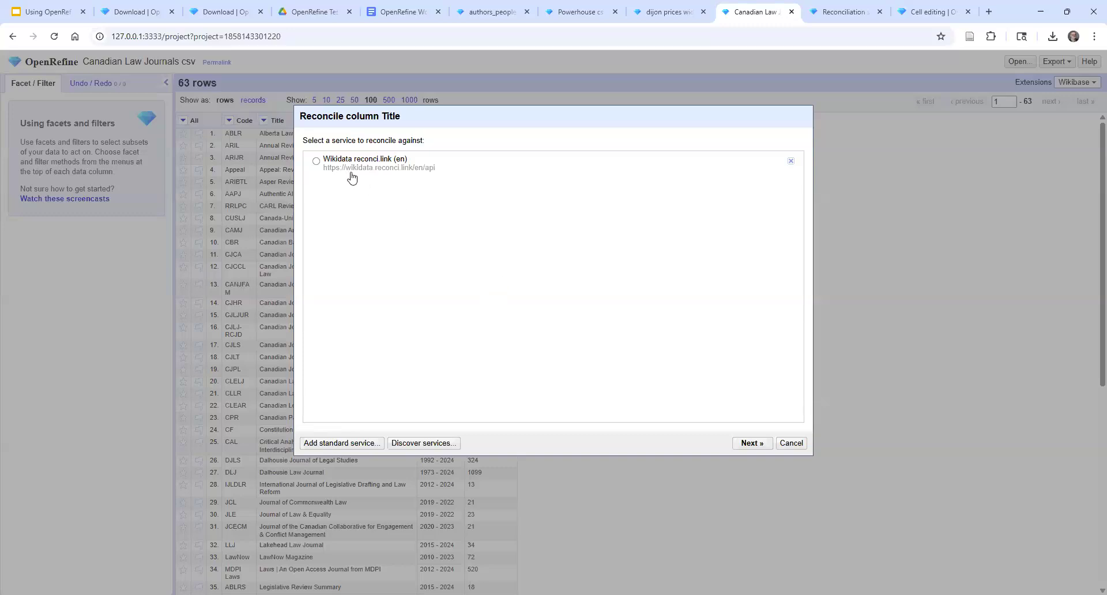
Reconcile the Title column against Wikidata reconci.link (en) with the type law review, auto-matching candidates with high confidence
left_click(316, 162)
left_click(749, 444)
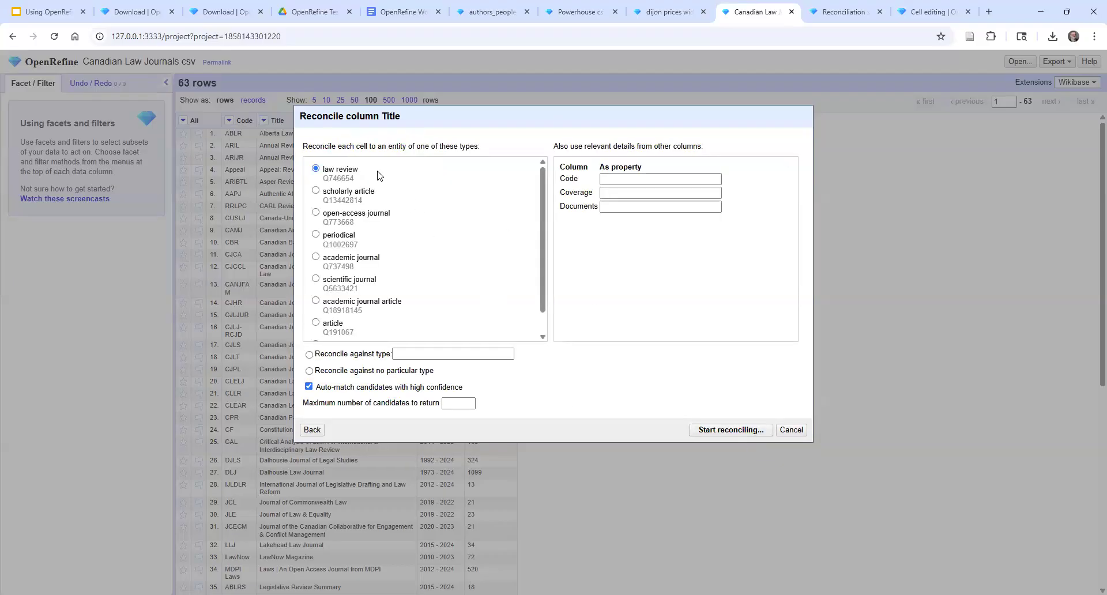
left_click(542, 337)
scroll(550, 323, "up", 2)
left_click(712, 431)
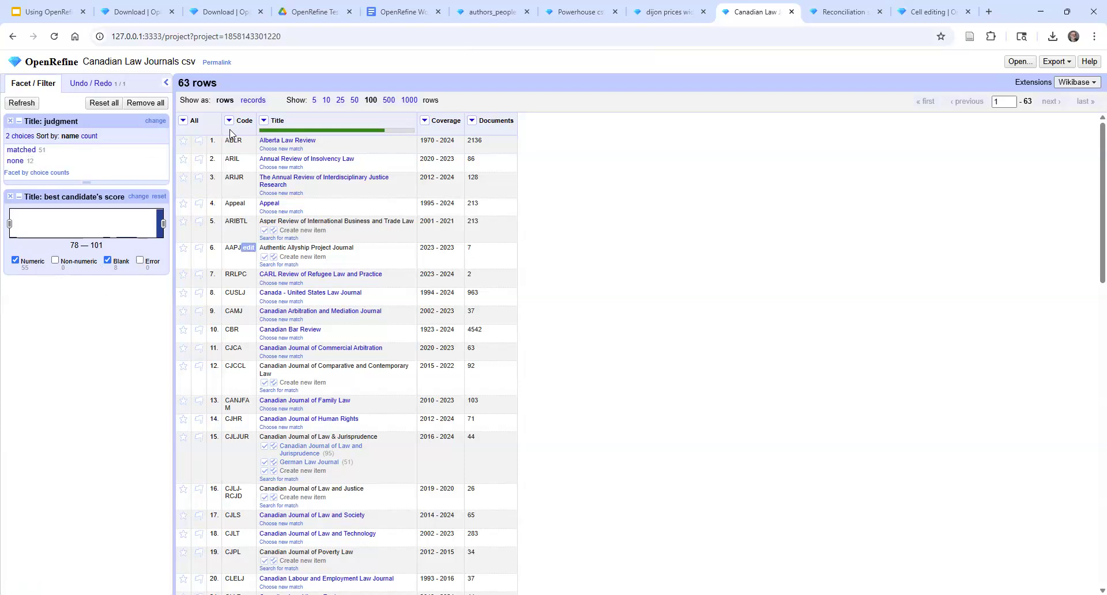
Add an ISSN column from the reconciled values of the Title column
left_click(264, 120)
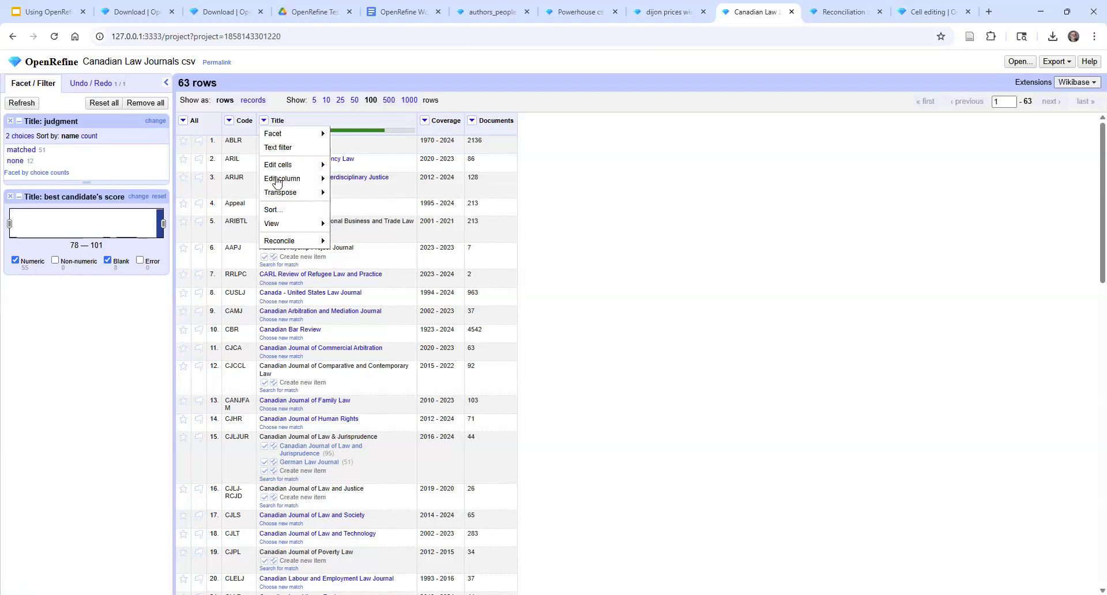
mouse_move(284, 181)
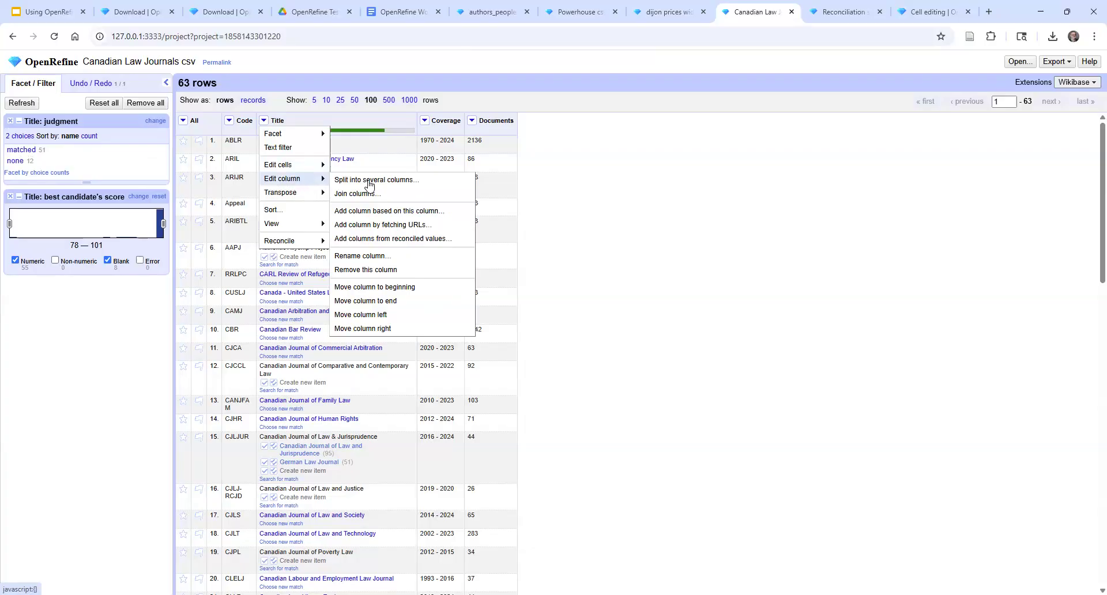
left_click(410, 243)
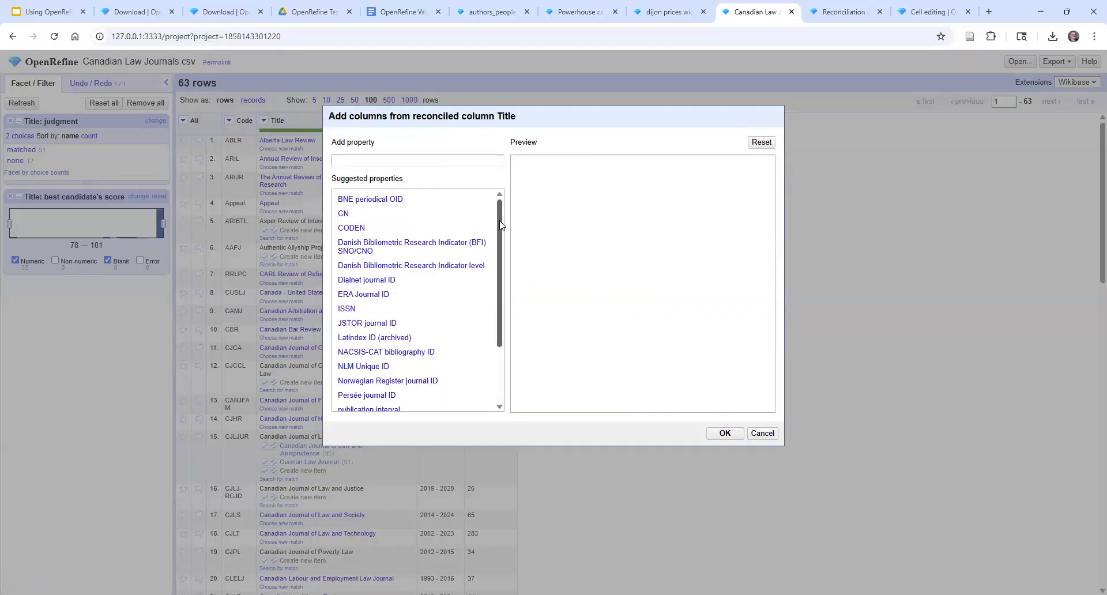
mouse_move(500, 225)
left_mouse_down()
mouse_move(506, 285)
mouse_move(507, 227)
mouse_move(516, 229)
left_mouse_up()
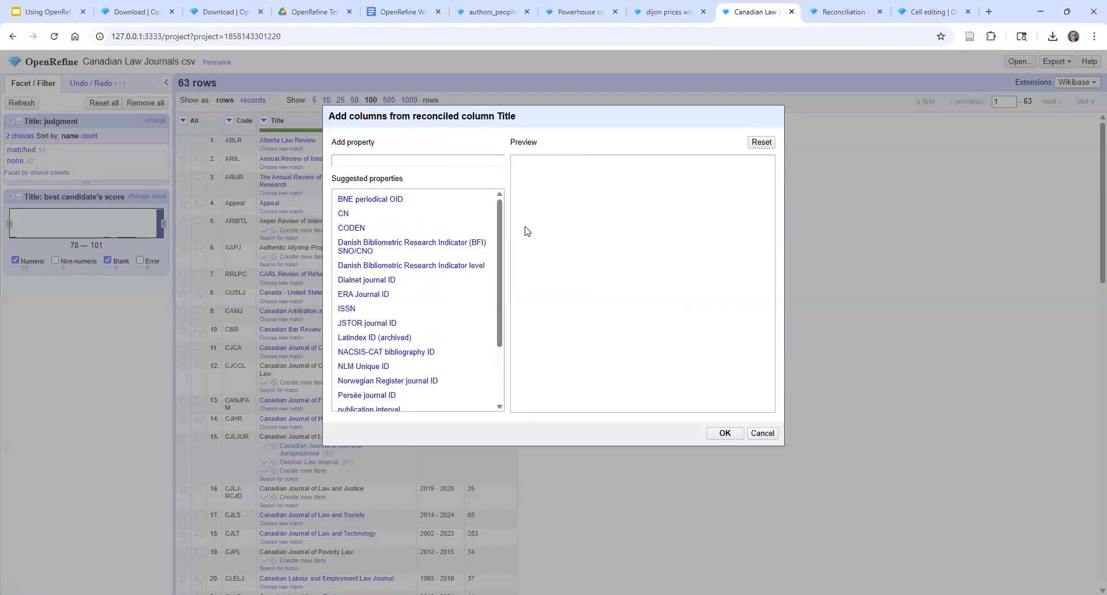
left_click(347, 311)
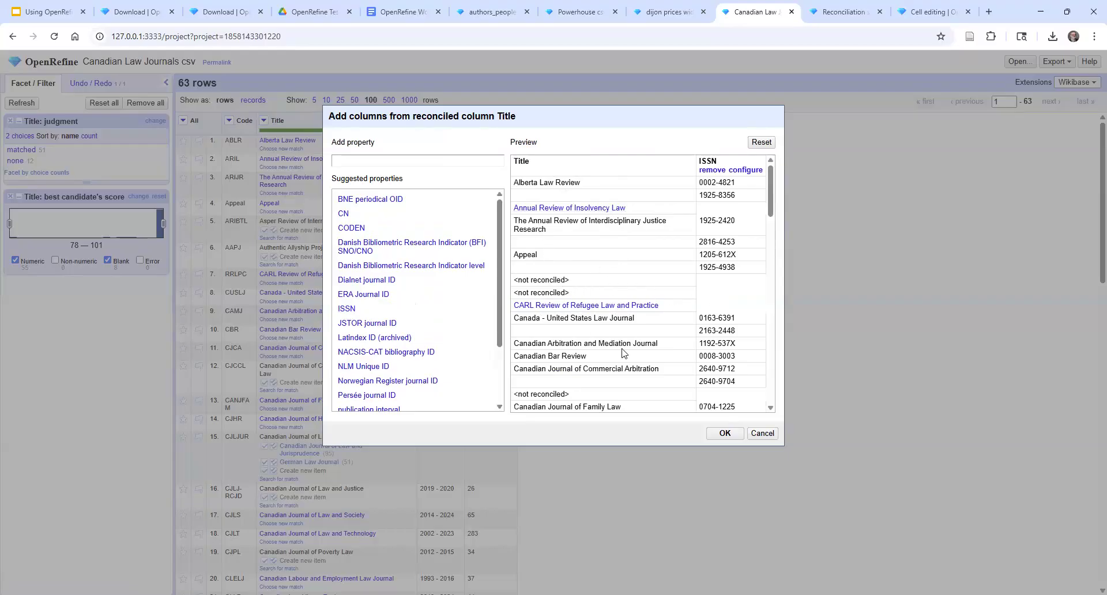
left_click(725, 434)
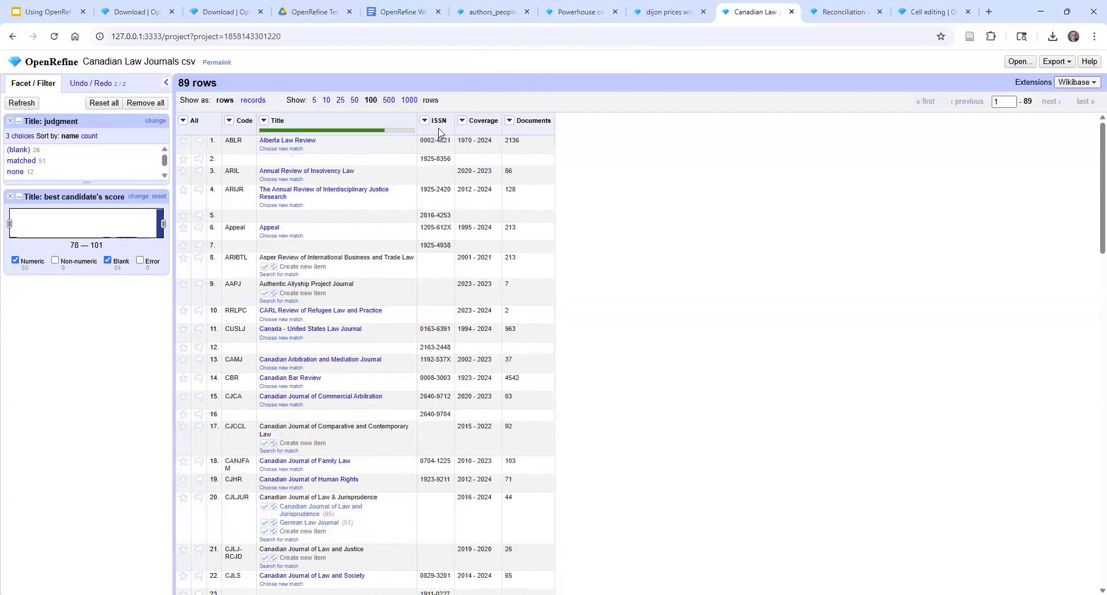
Add an official website column from the reconciled Title values by searching the properties for "website"
mouse_move(441, 122)
left_click(263, 122)
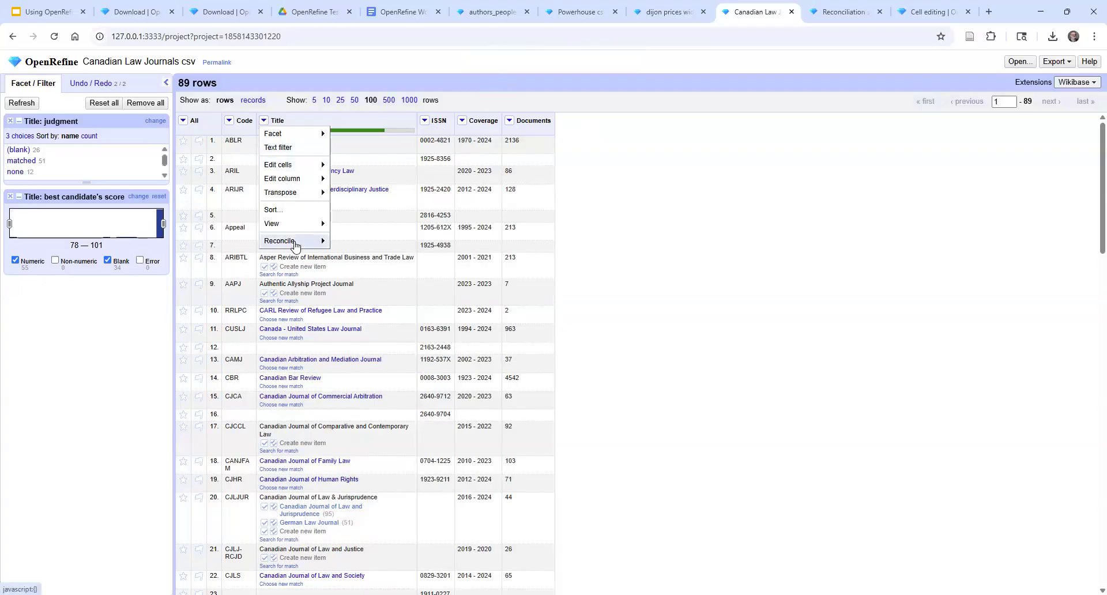
mouse_move(295, 245)
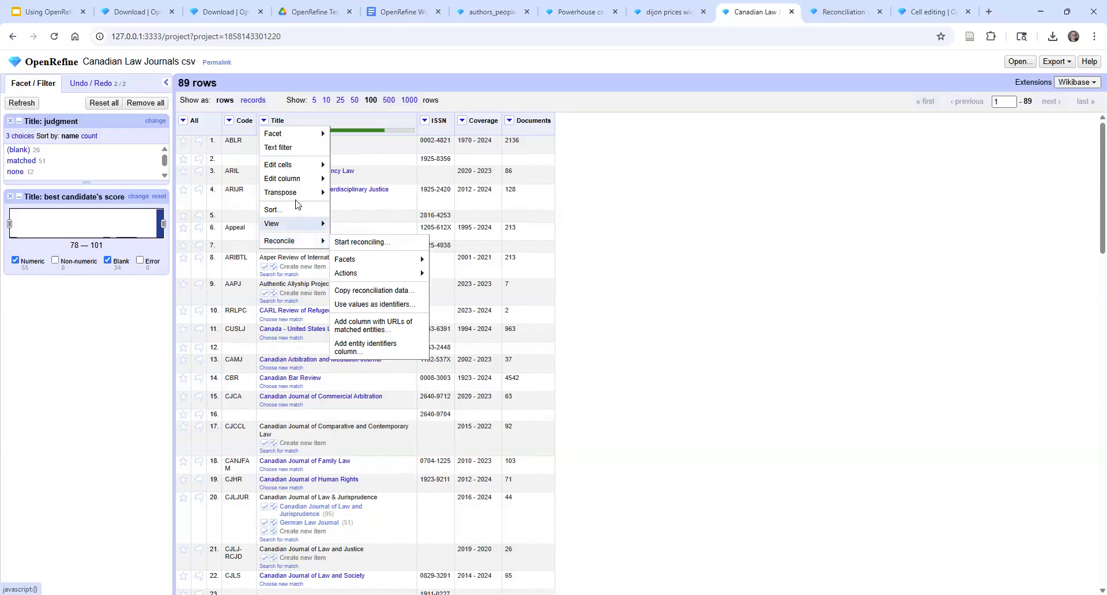
mouse_move(298, 183)
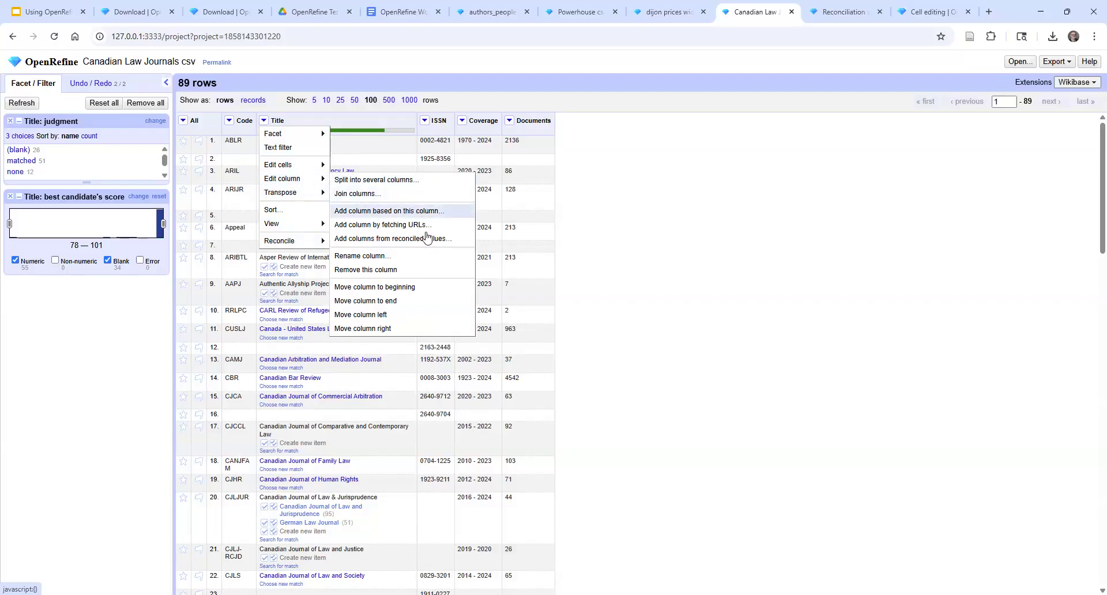
left_click(389, 241)
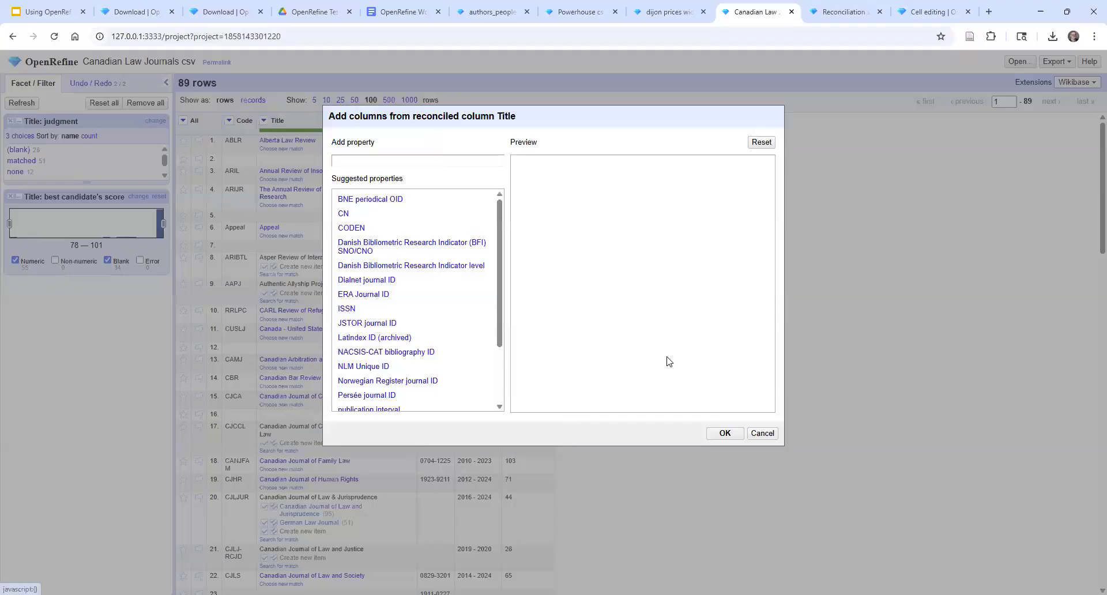
left_click_drag(501, 345, 503, 403)
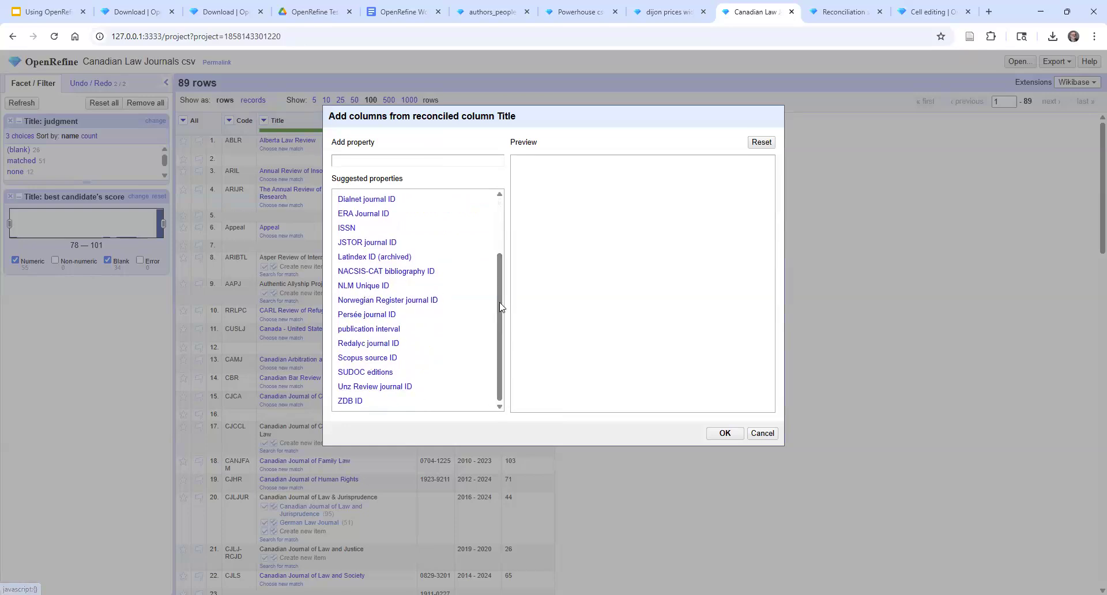
left_click_drag(499, 308, 494, 243)
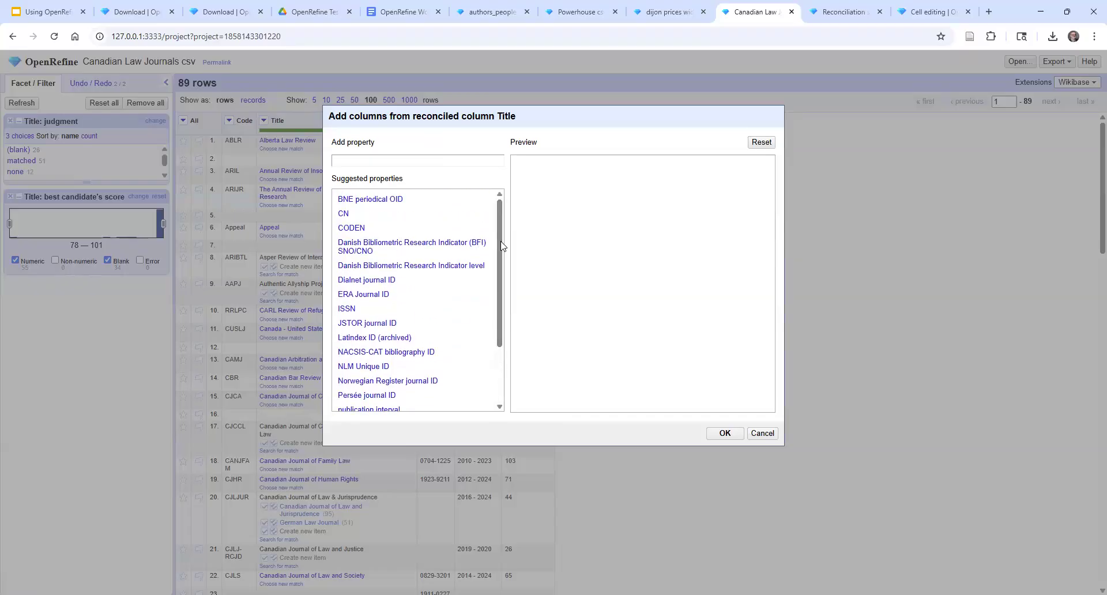
left_click(421, 160)
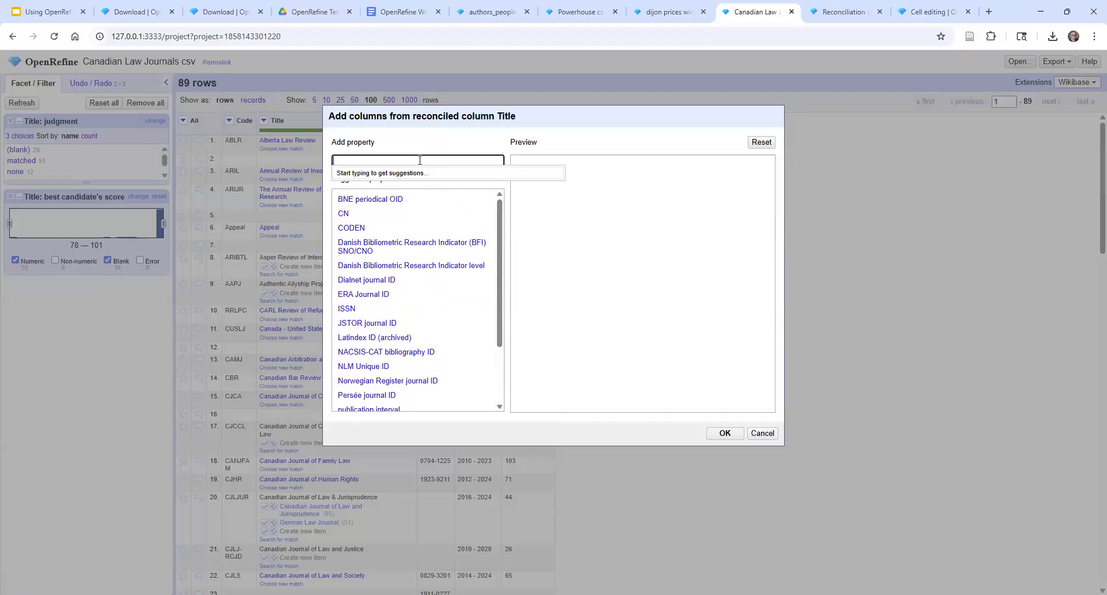
type("website")
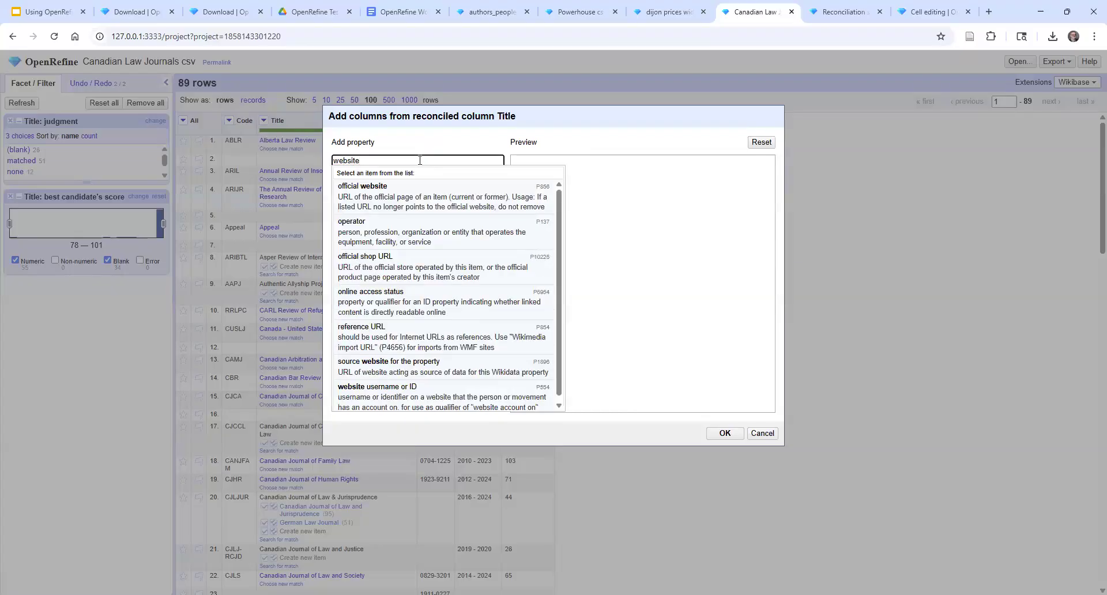
left_click(391, 202)
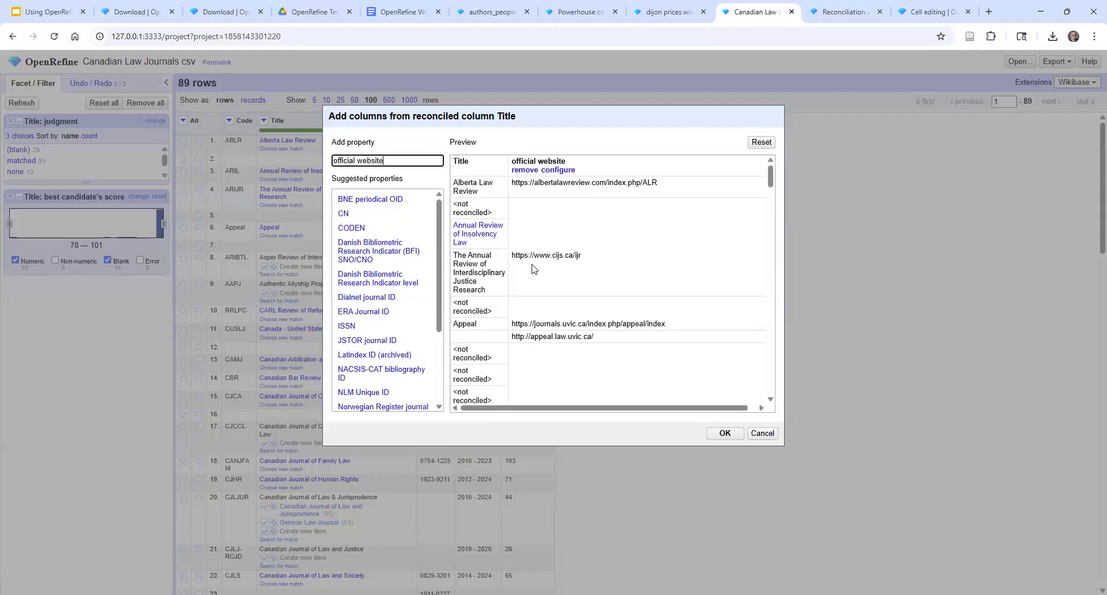
left_click(725, 434)
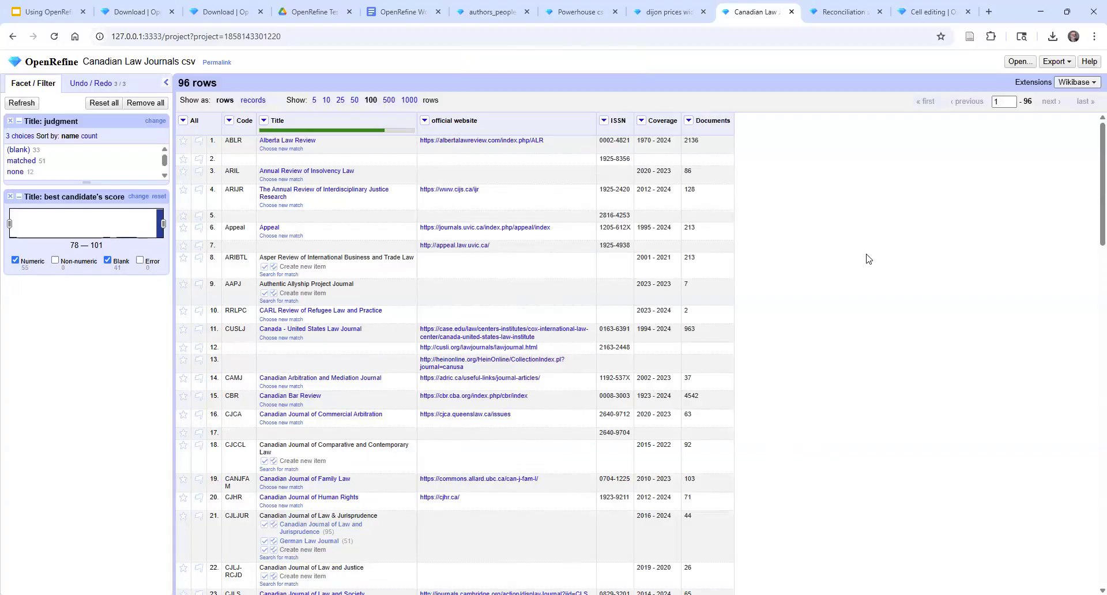
left_click(1056, 62)
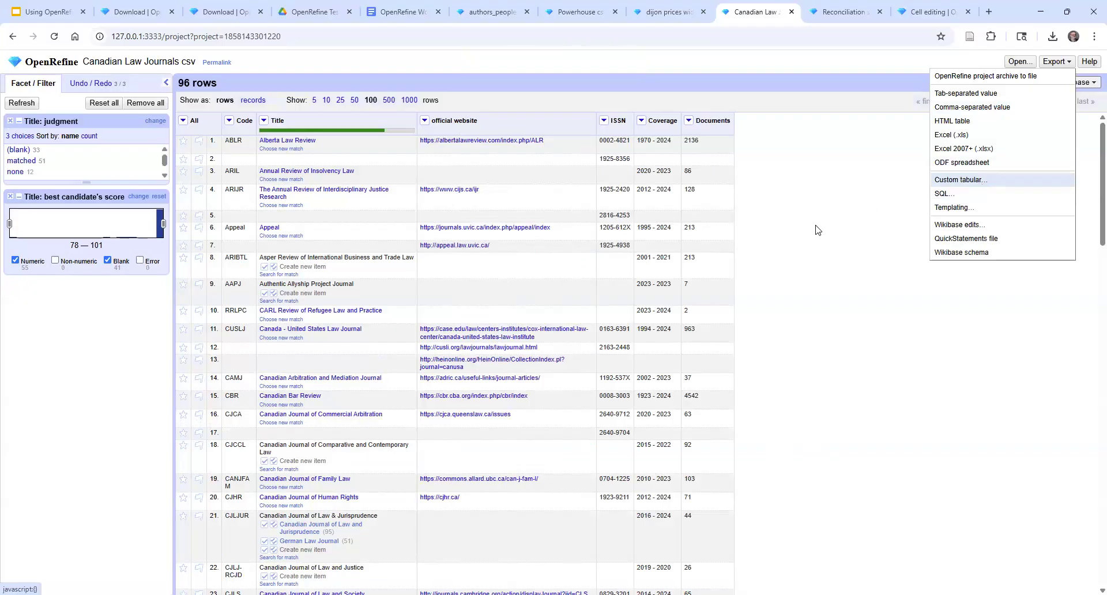
left_click(808, 306)
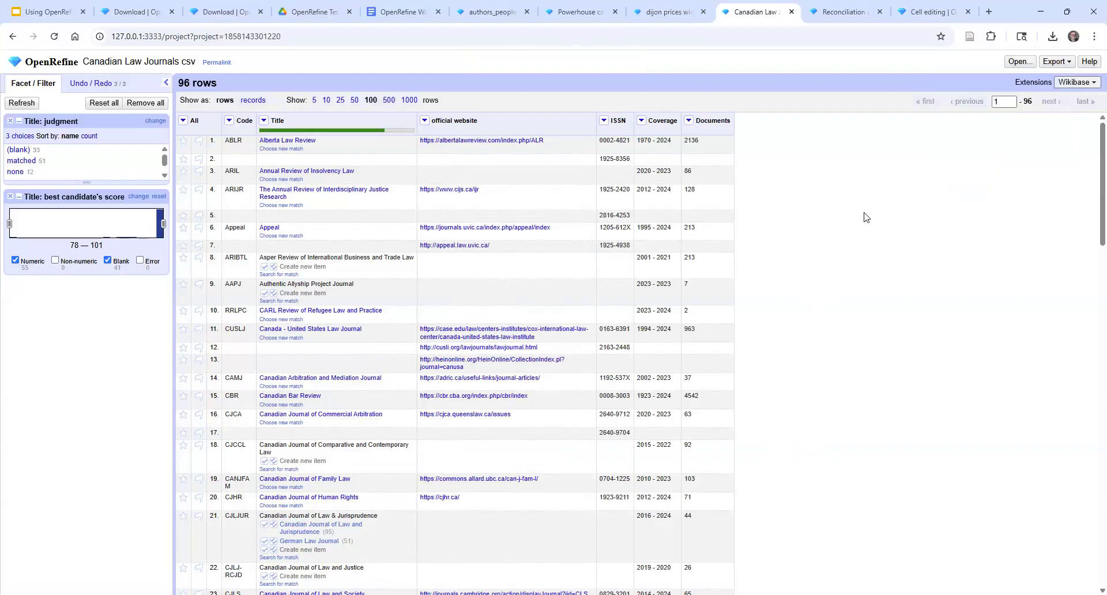